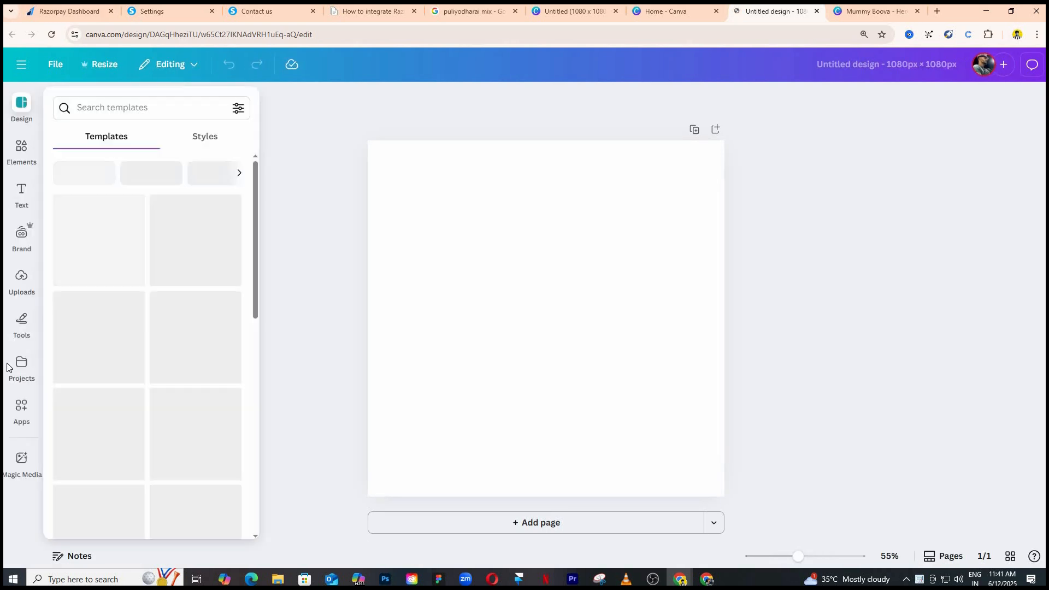
{"action": "left_click", "coordinate": [21, 284]}
{"action": "scroll", "coordinate": [130, 312], "scroll_direction": "down", "scroll_amount": 5}
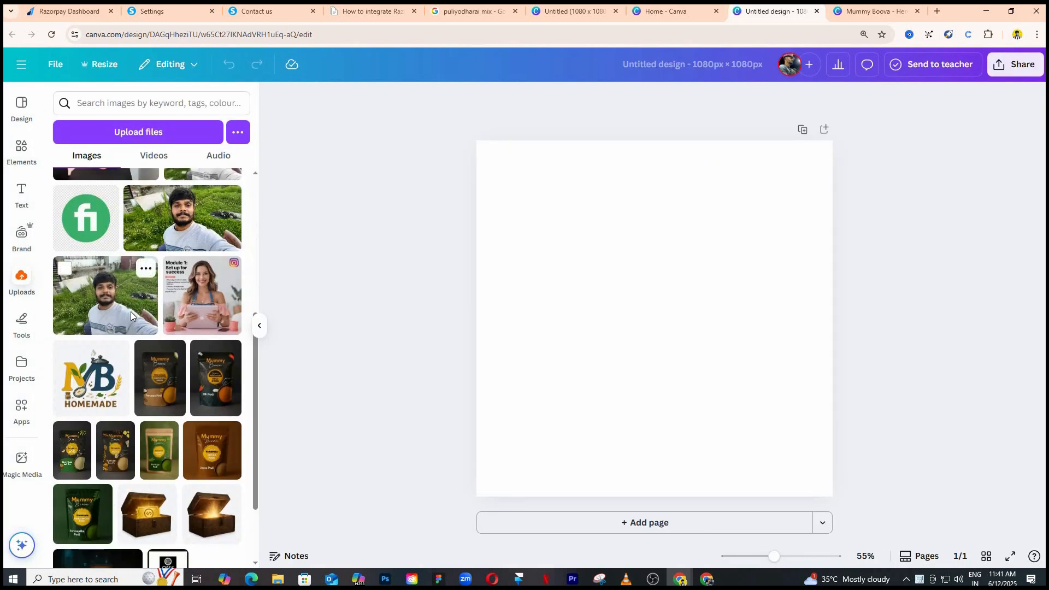
{"action": "scroll", "coordinate": [130, 311], "scroll_direction": "down", "scroll_amount": 3}
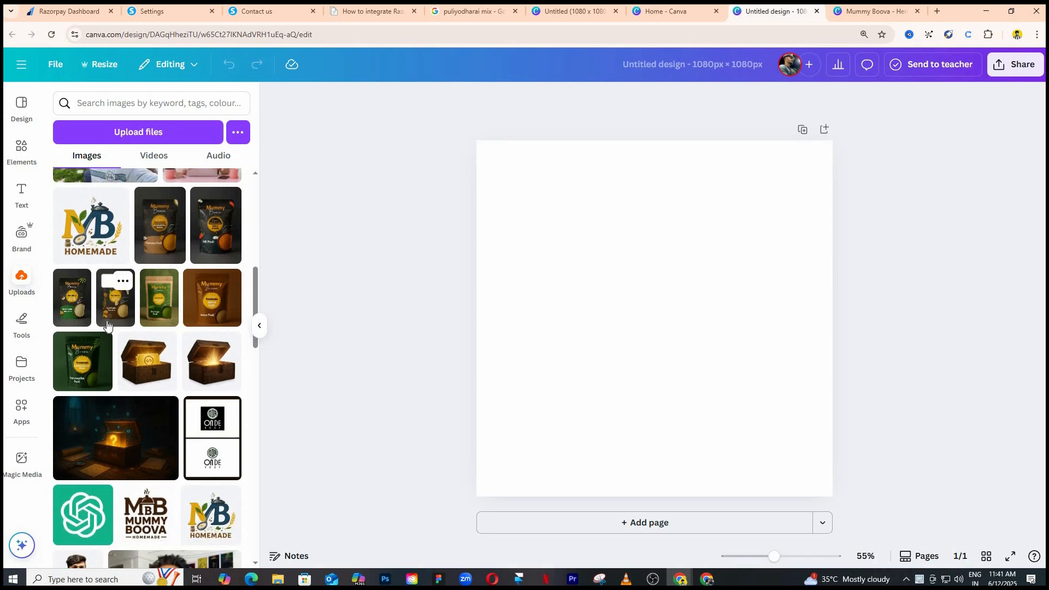
{"action": "left_click", "coordinate": [21, 106]}
{"action": "left_click", "coordinate": [102, 106]}
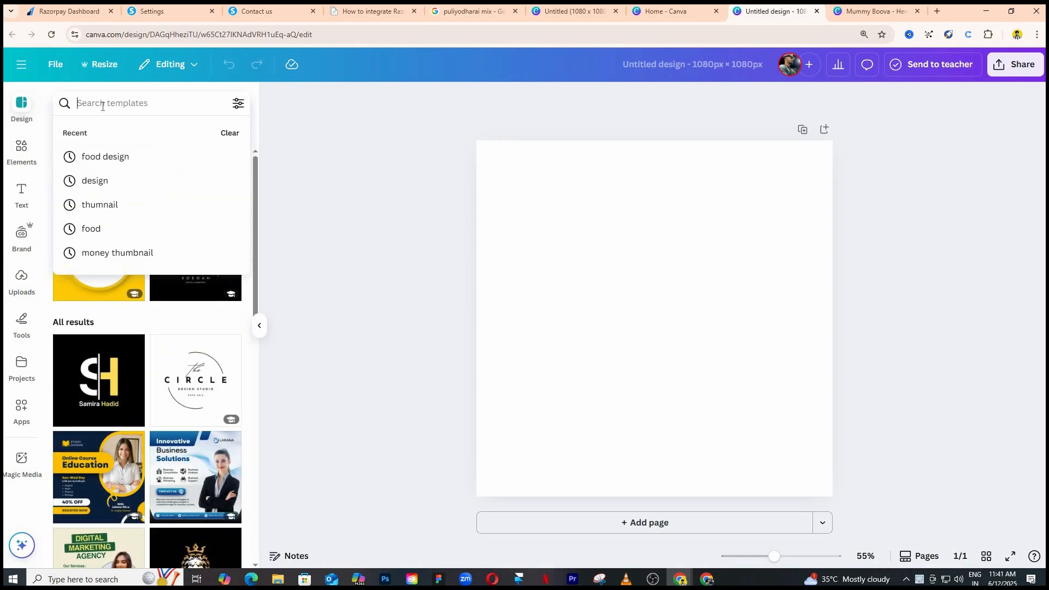
{"action": "type", "text": "f"}
{"action": "key", "text": "BackSpace"}
Place the uploaded Idli Podi and Paruppu Podi pouch images side by side on the page and remove the background of both.
{"action": "left_click", "coordinate": [21, 280]}
{"action": "scroll", "coordinate": [216, 244], "scroll_direction": "down", "scroll_amount": 5}
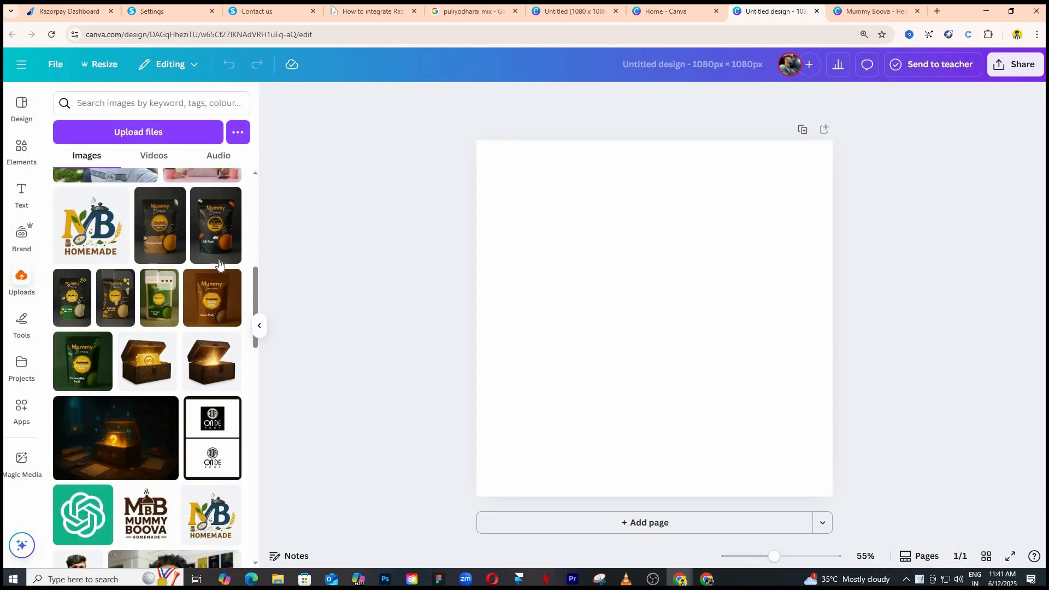
{"action": "left_click", "coordinate": [216, 244]}
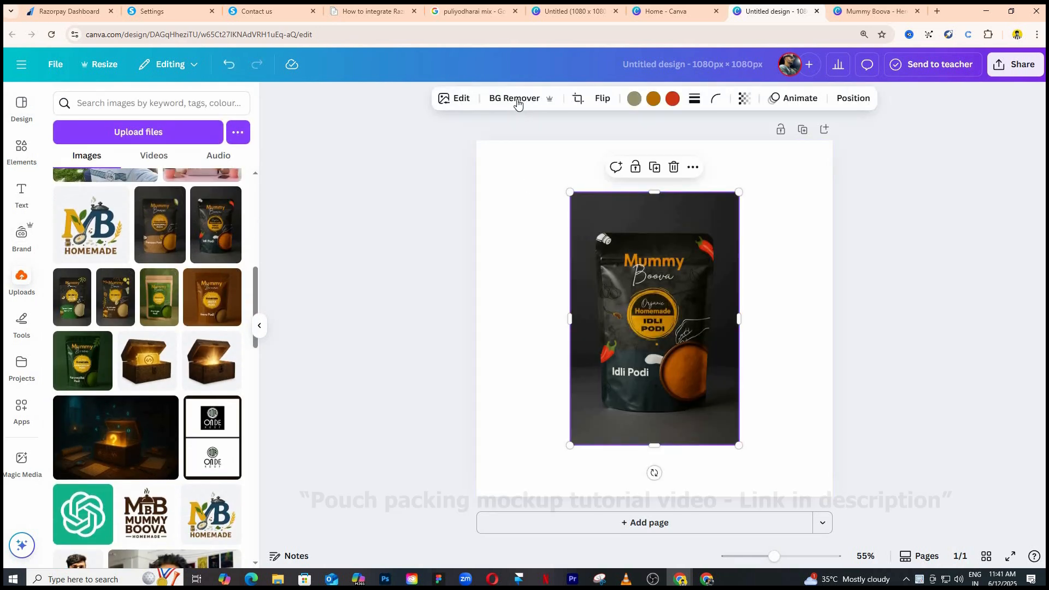
{"action": "left_click", "coordinate": [515, 98]}
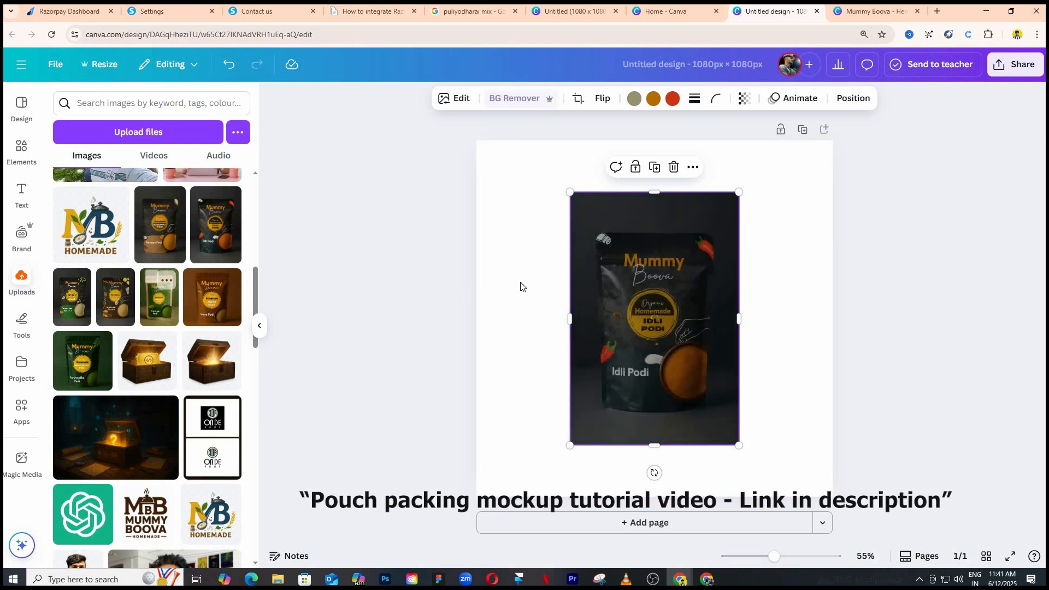
{"action": "left_click_drag", "start_coordinate": [160, 222], "coordinate": [739, 331]}
{"action": "left_click", "coordinate": [519, 100]}
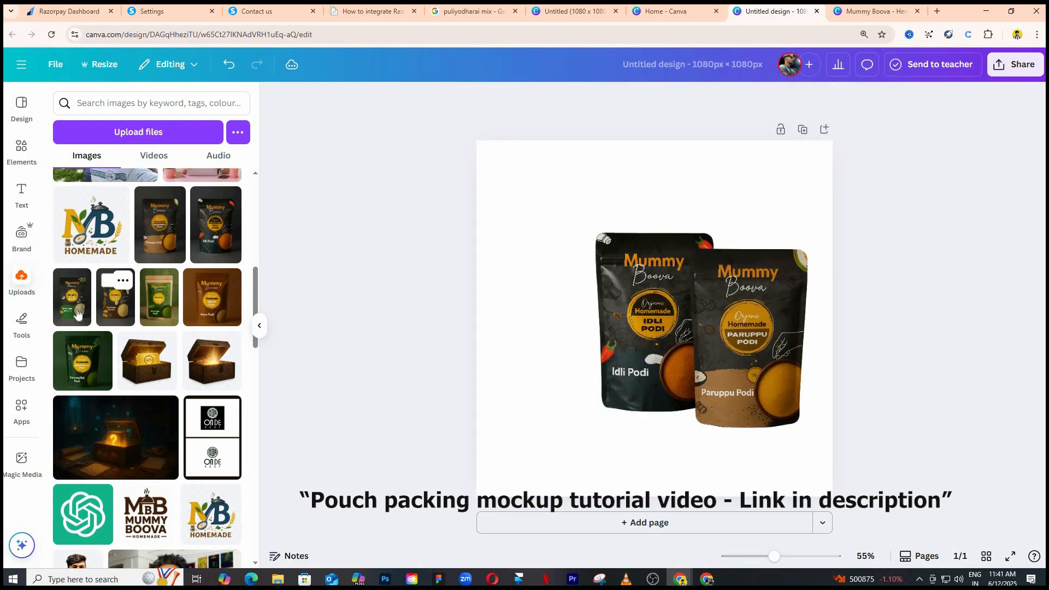
Add the uploaded green Karuvepillai Podi pouch image to the page and remove its background.
{"action": "left_click", "coordinate": [79, 367]}
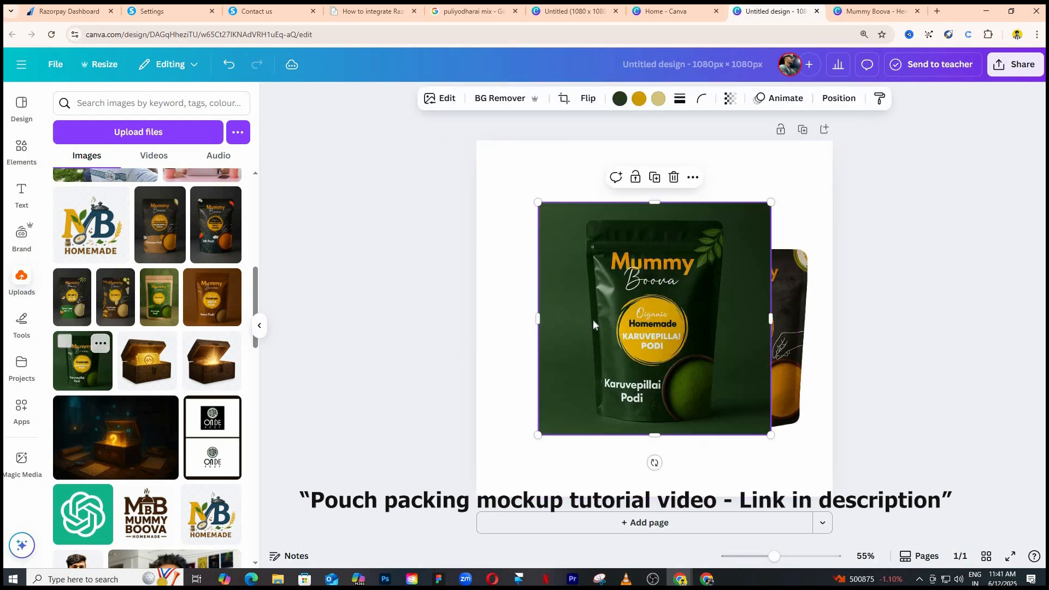
{"action": "left_click", "coordinate": [505, 100]}
{"action": "left_click", "coordinate": [885, 377]}
Arrange the pouches with Karuvepillai Podi centred in front, Idli Podi behind it on the left and Paruppu Podi behind it on the right.
{"action": "left_click", "coordinate": [663, 339]}
{"action": "left_click_drag", "start_coordinate": [664, 339], "coordinate": [816, 430]}
{"action": "left_click_drag", "start_coordinate": [630, 349], "coordinate": [536, 360]}
{"action": "left_click_drag", "start_coordinate": [786, 419], "coordinate": [642, 338]}
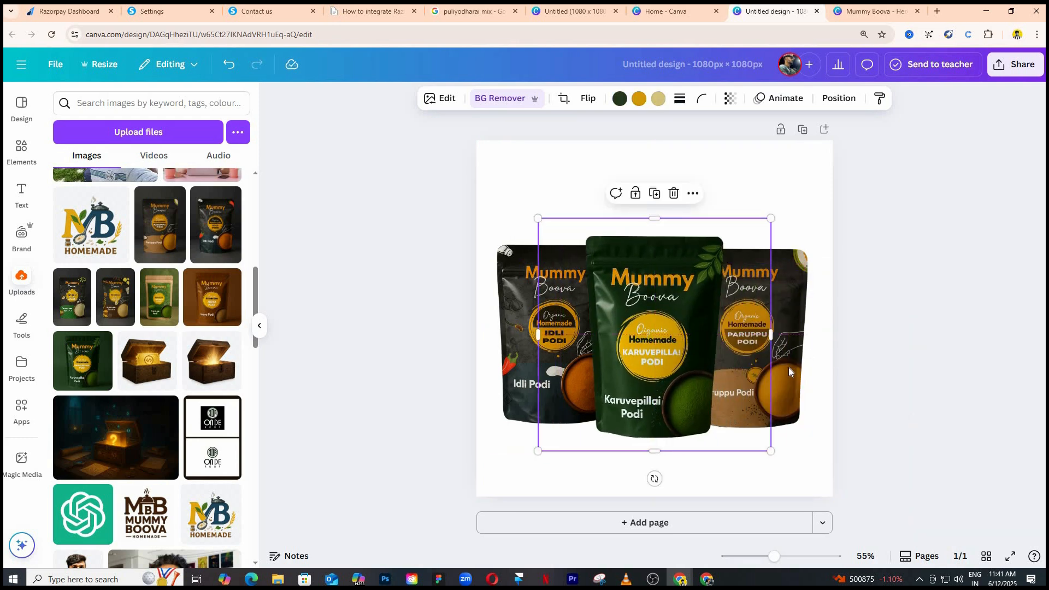
{"action": "left_click_drag", "start_coordinate": [789, 368], "coordinate": [794, 380]}
{"action": "left_click", "coordinate": [938, 343]}
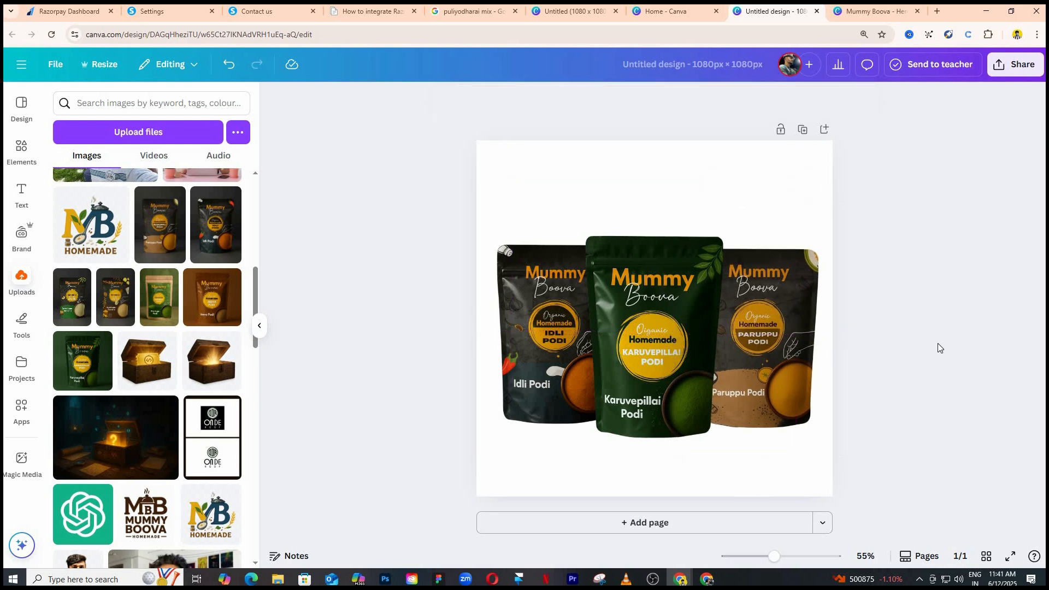
Nudge the Paruppu Podi pouch slightly up and to the left to balance it with the Idli Podi pouch.
{"action": "left_click", "coordinate": [808, 358]}
{"action": "left_click_drag", "start_coordinate": [808, 355], "coordinate": [808, 353]}
{"action": "key", "text": "Up"}
{"action": "key", "text": "Up"}
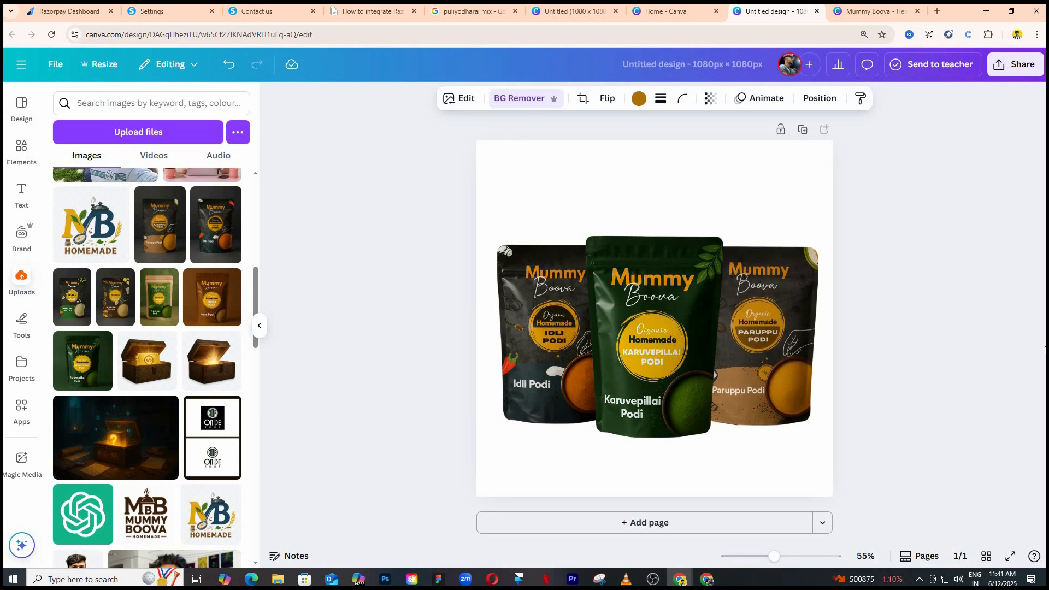
{"action": "left_click", "coordinate": [979, 346]}
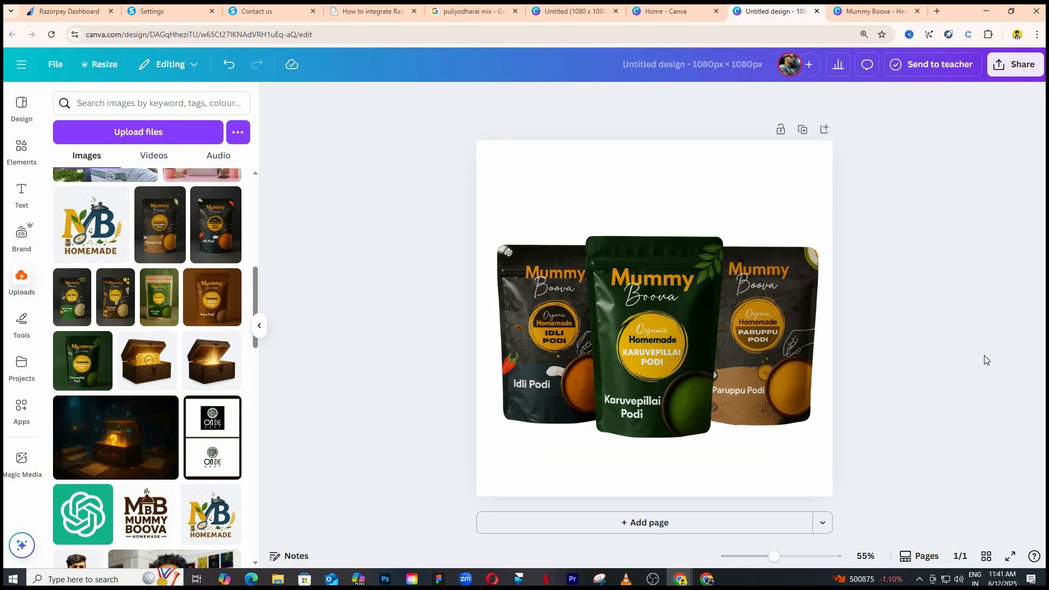
{"action": "left_click", "coordinate": [796, 350]}
{"action": "key", "text": "Left"}
{"action": "key", "text": "Left"}
{"action": "key", "text": "Left"}
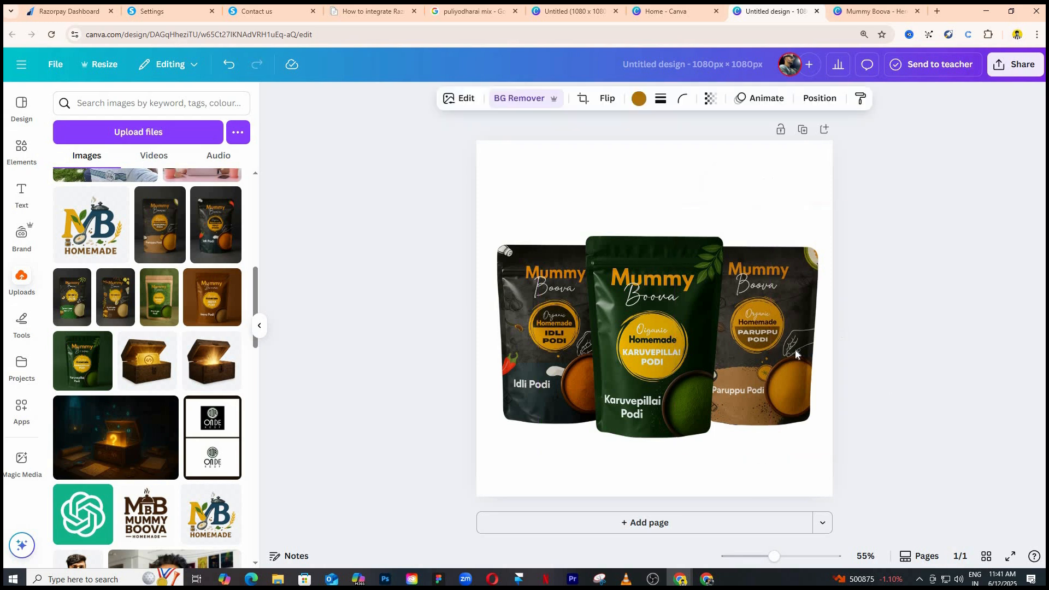
{"action": "left_click", "coordinate": [937, 329]}
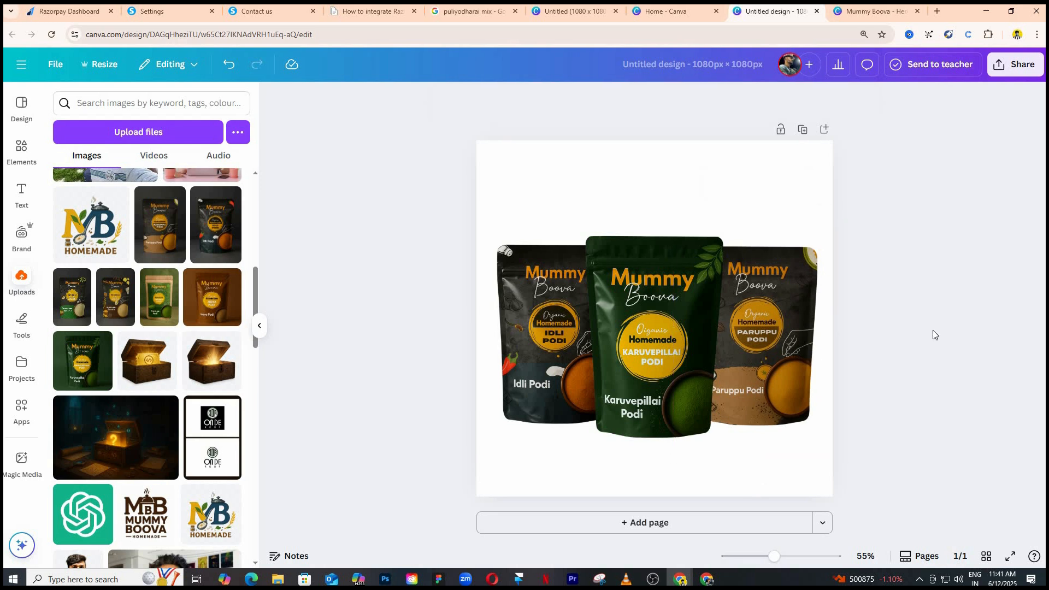
Group the three pouches and scale the group down slightly so it fits within the page.
{"action": "left_click", "coordinate": [525, 309]}
{"action": "left_click", "coordinate": [665, 304], "text": "shift"}
{"action": "left_click", "coordinate": [804, 310], "text": "shift"}
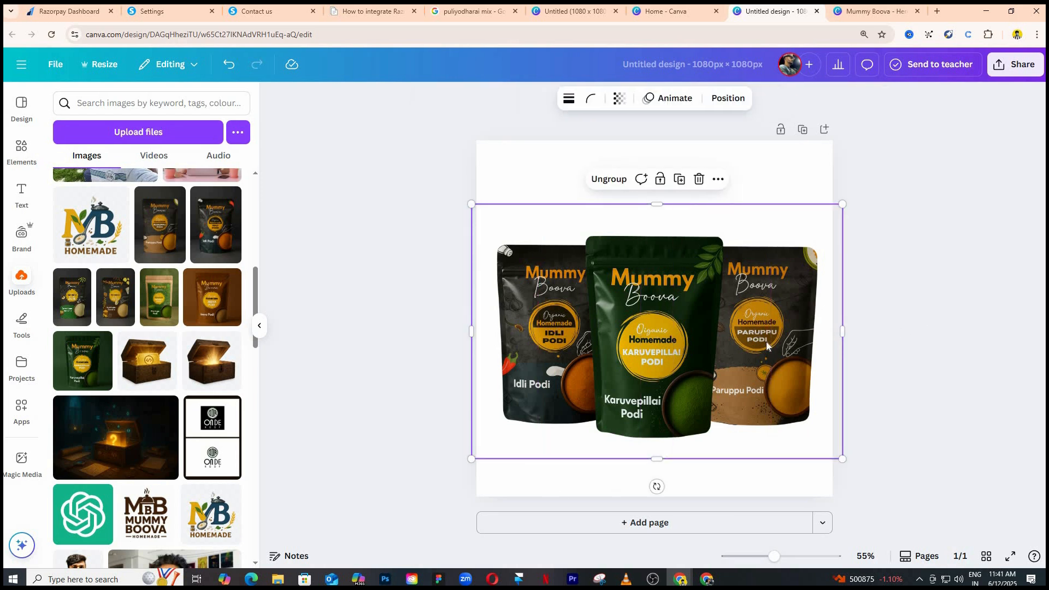
{"action": "key", "text": "ctrl+g"}
{"action": "left_click_drag", "start_coordinate": [842, 461], "coordinate": [814, 439]}
{"action": "left_click", "coordinate": [455, 318]}
Add a second blank page and search the templates for "food design".
{"action": "key", "text": "ctrl+Return"}
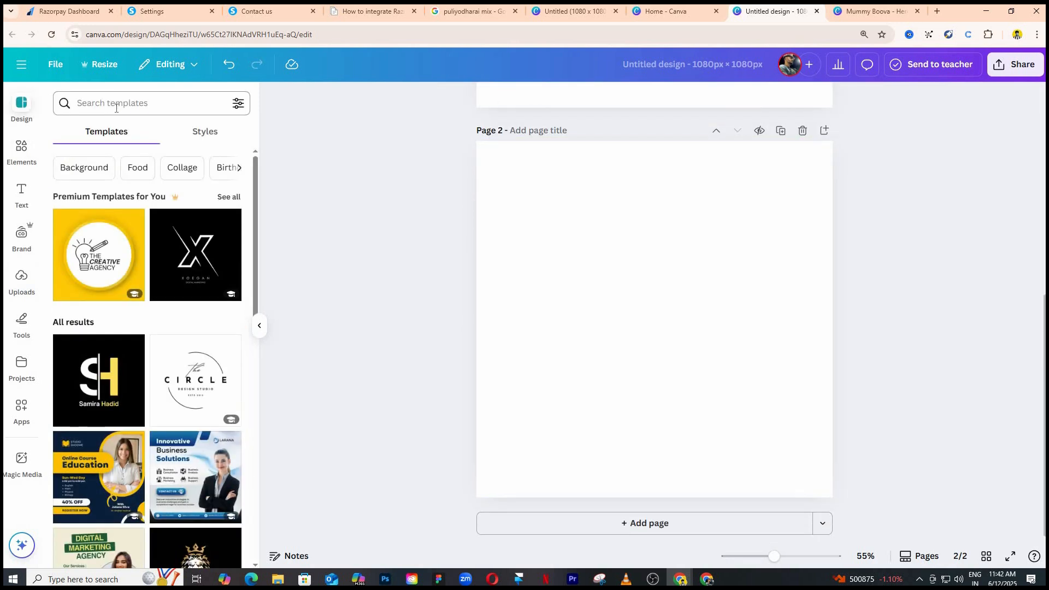
{"action": "left_click", "coordinate": [116, 104]}
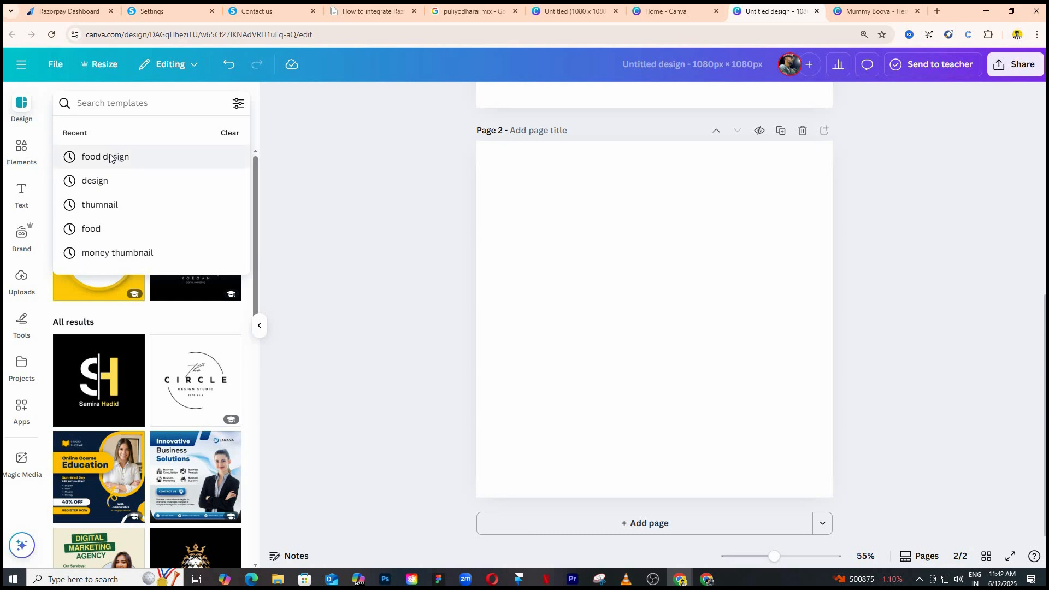
{"action": "left_click", "coordinate": [110, 158]}
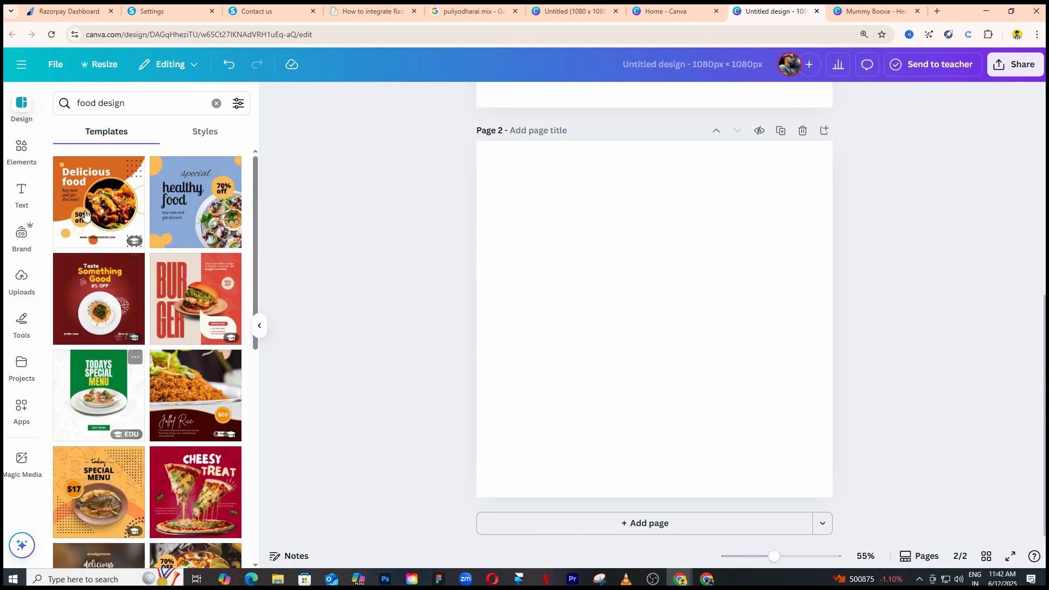
Apply the red Borcelle Pizza food promotion template to page 2 and delete its pizza image.
{"action": "scroll", "coordinate": [85, 214], "scroll_direction": "down", "scroll_amount": 5}
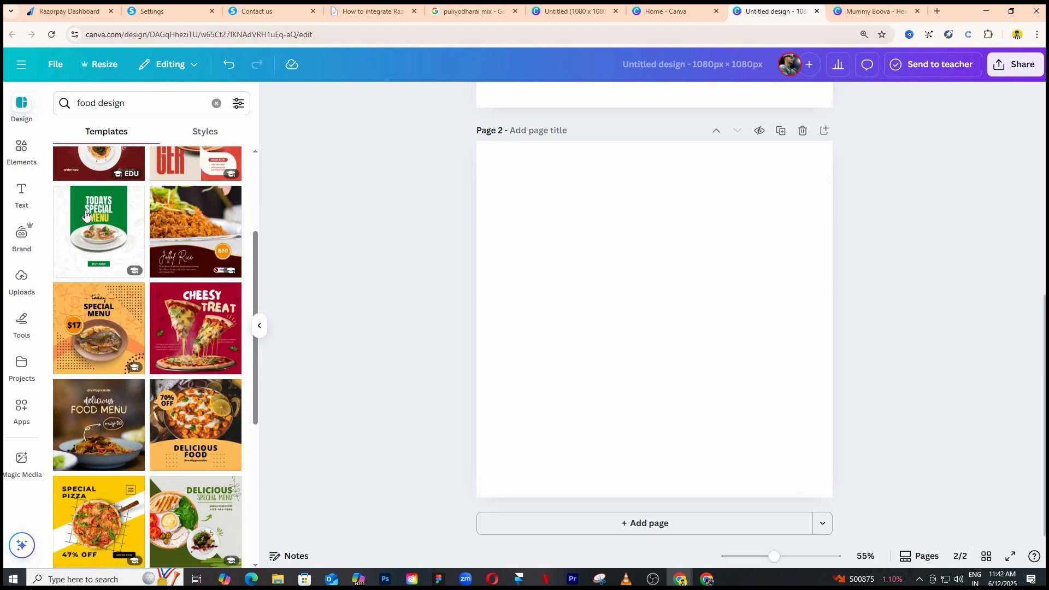
{"action": "scroll", "coordinate": [85, 214], "scroll_direction": "down", "scroll_amount": 2}
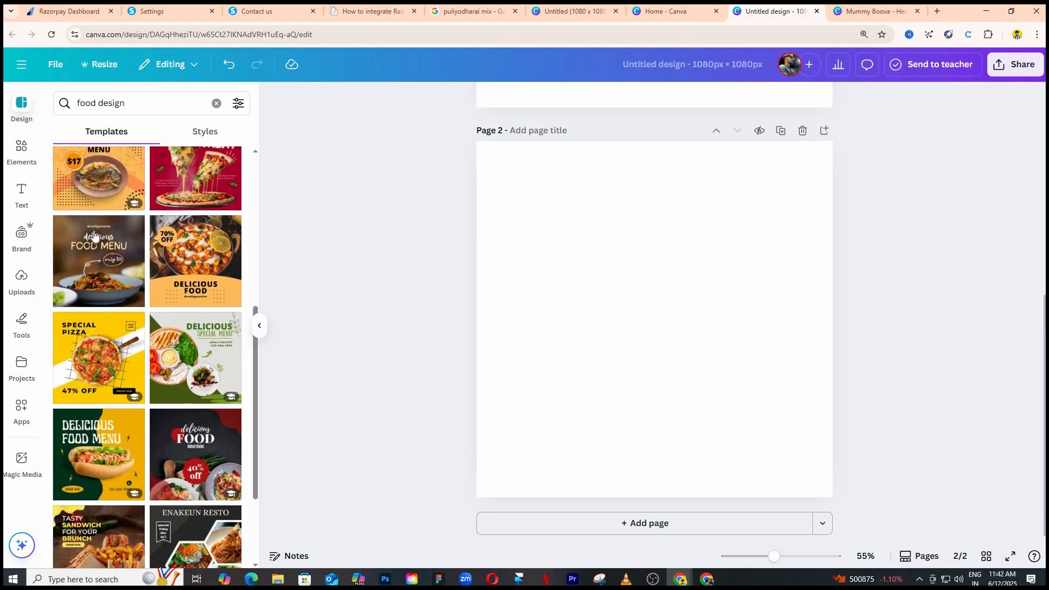
{"action": "scroll", "coordinate": [94, 235], "scroll_direction": "down", "scroll_amount": 7}
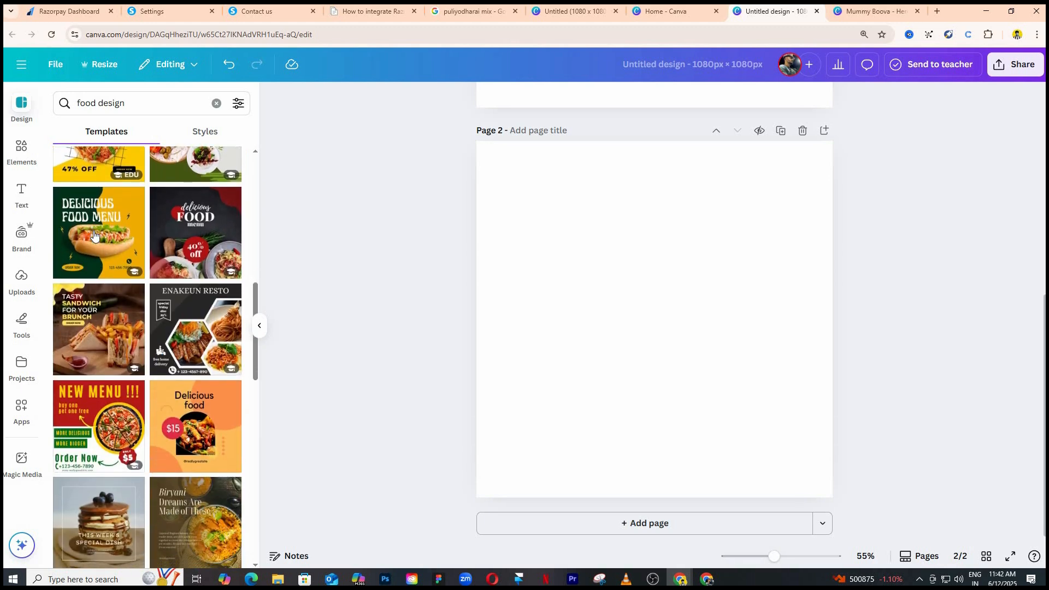
{"action": "scroll", "coordinate": [94, 235], "scroll_direction": "down", "scroll_amount": 8}
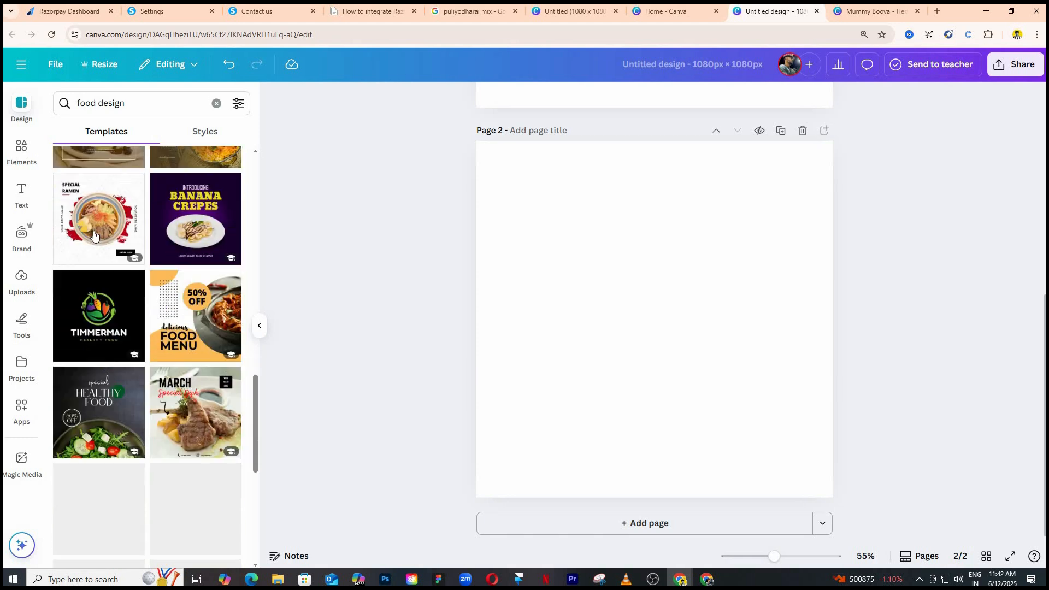
{"action": "scroll", "coordinate": [85, 314], "scroll_direction": "down", "scroll_amount": 7}
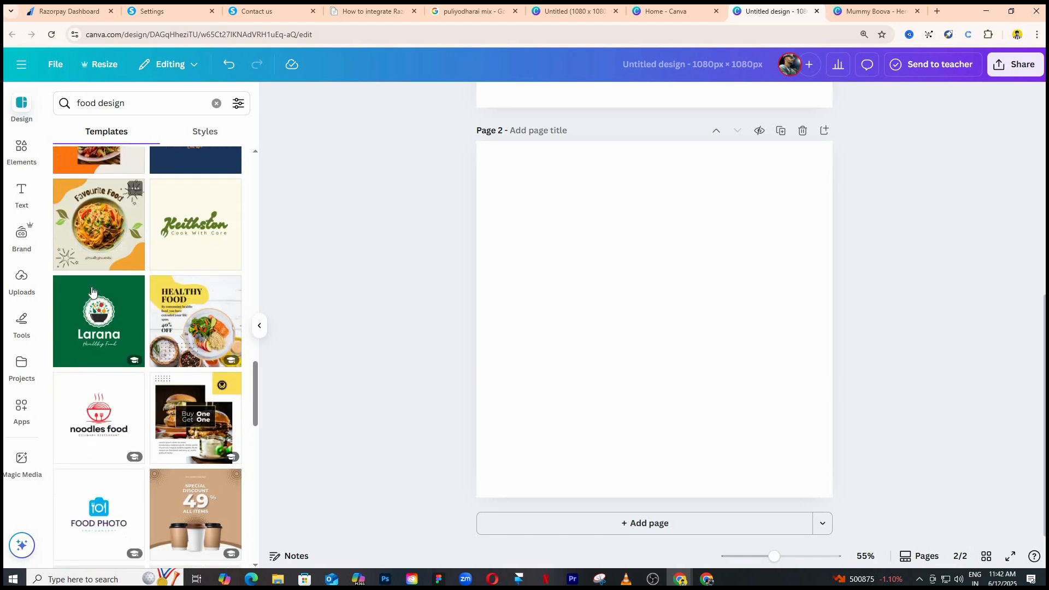
{"action": "scroll", "coordinate": [88, 317], "scroll_direction": "down", "scroll_amount": 4}
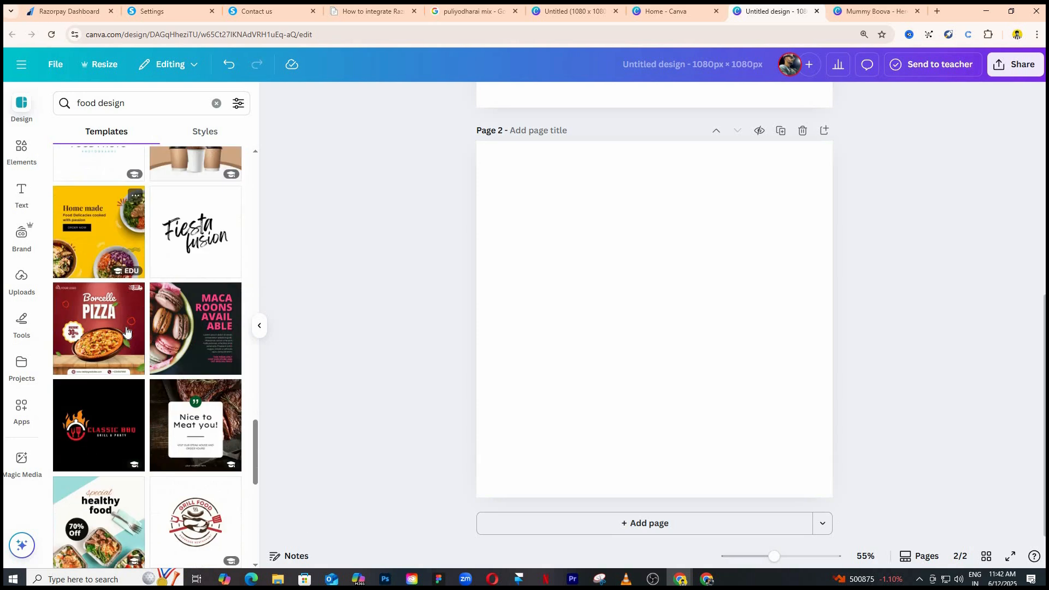
{"action": "scroll", "coordinate": [123, 328], "scroll_direction": "down", "scroll_amount": 5}
{"action": "scroll", "coordinate": [125, 336], "scroll_direction": "up", "scroll_amount": 3}
{"action": "scroll", "coordinate": [112, 317], "scroll_direction": "up", "scroll_amount": 2}
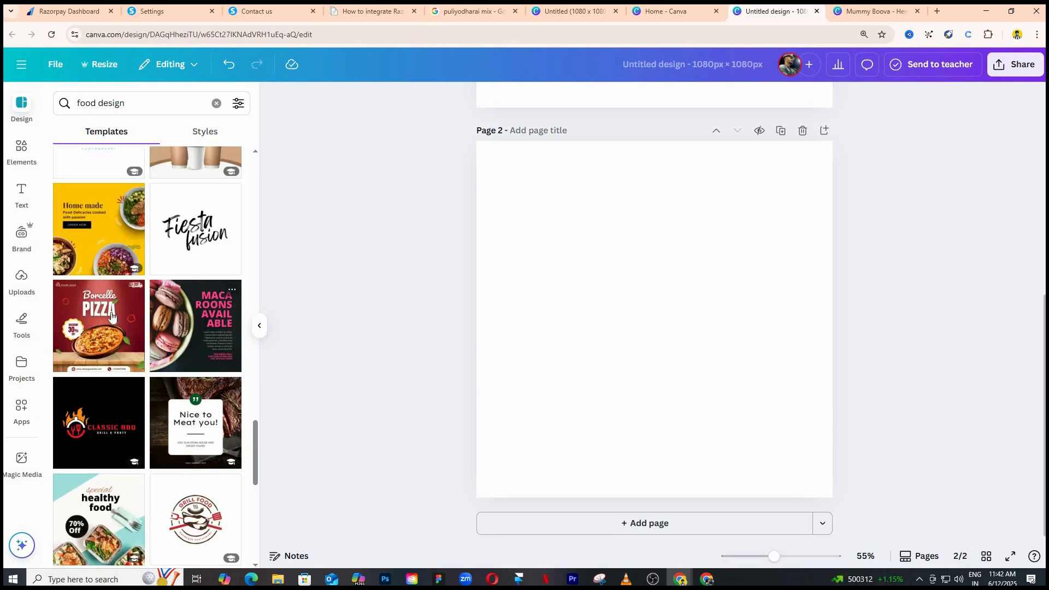
{"action": "left_click", "coordinate": [661, 366]}
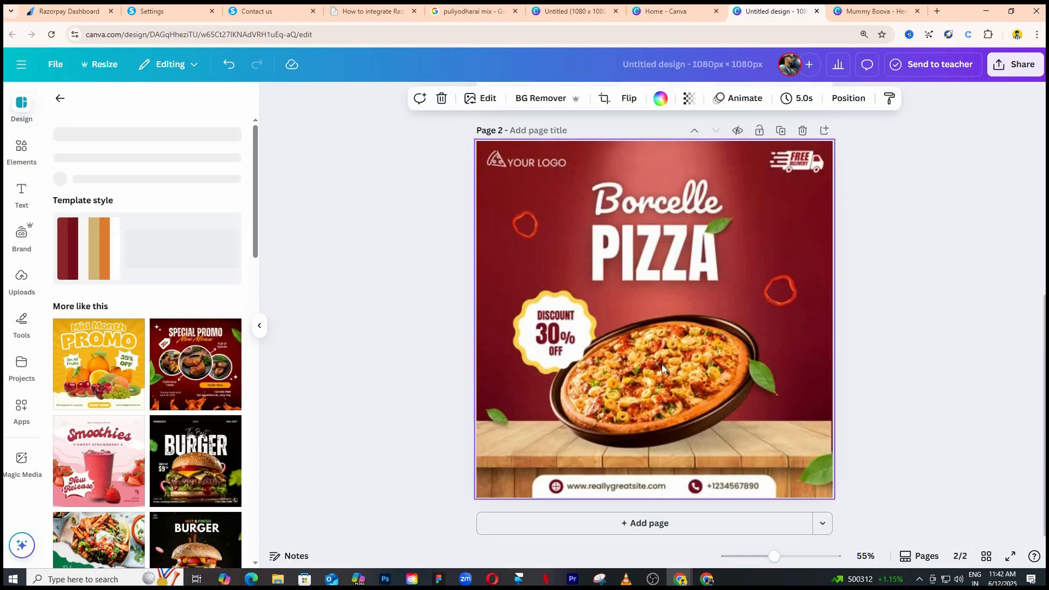
{"action": "key", "text": "Delete"}
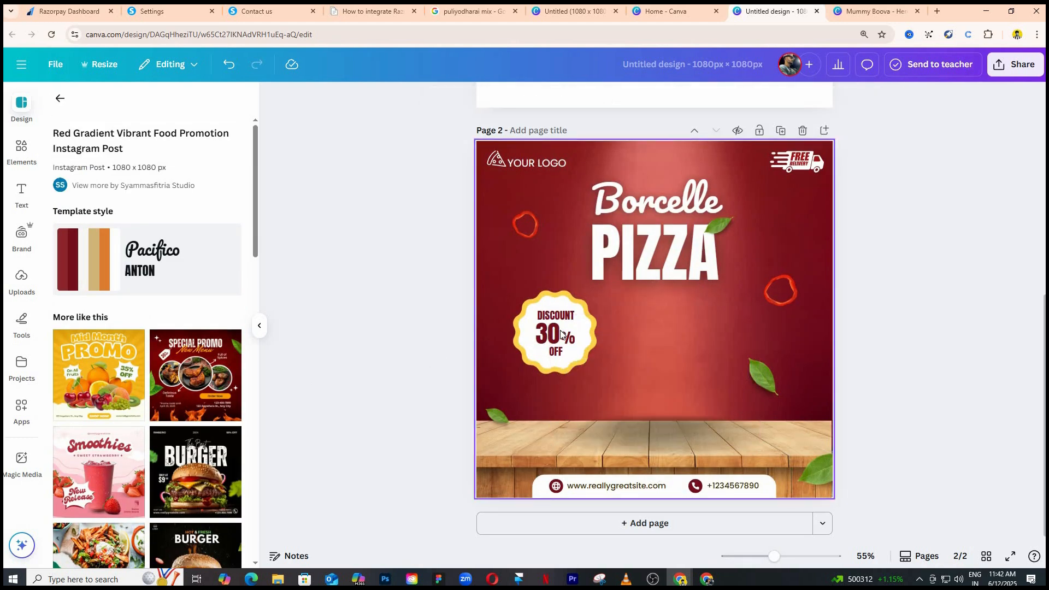
Shrink the whole 30% discount badge to about half its size and place it near the page's left edge, below the pepper ring.
{"action": "scroll", "coordinate": [476, 335], "scroll_direction": "up", "scroll_amount": 3}
{"action": "left_click", "coordinate": [514, 345]}
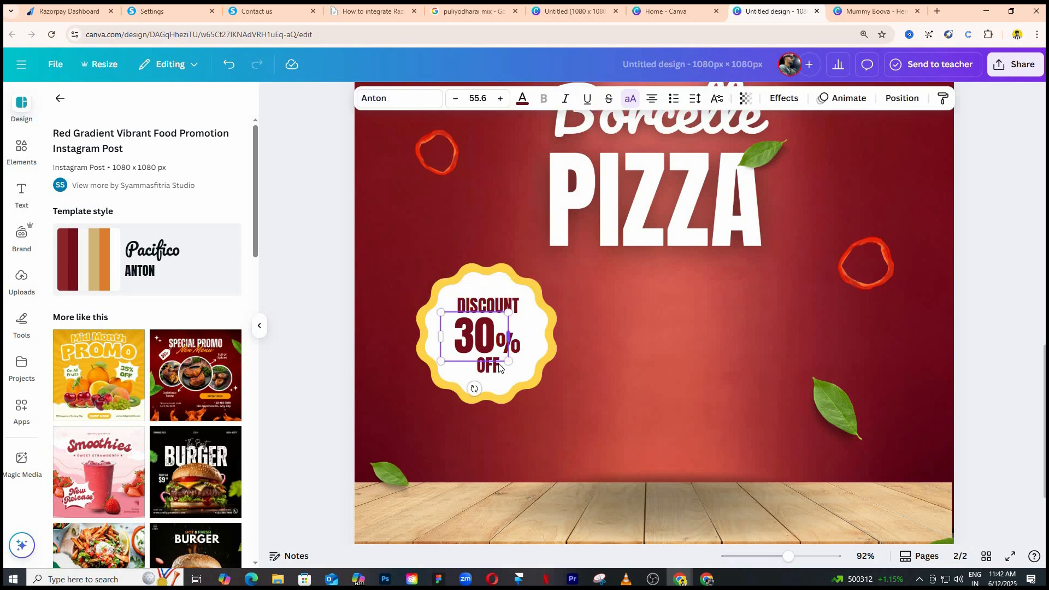
{"action": "left_click", "coordinate": [487, 265], "text": "shift"}
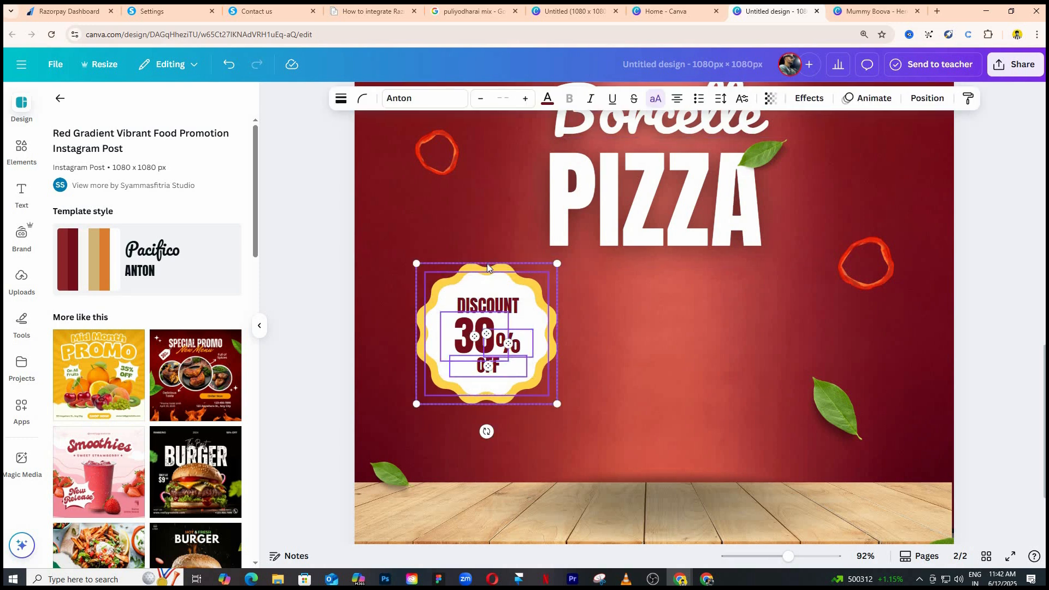
{"action": "scroll", "coordinate": [558, 345], "scroll_direction": "down", "scroll_amount": 2}
{"action": "scroll", "coordinate": [557, 346], "scroll_direction": "down", "scroll_amount": 2}
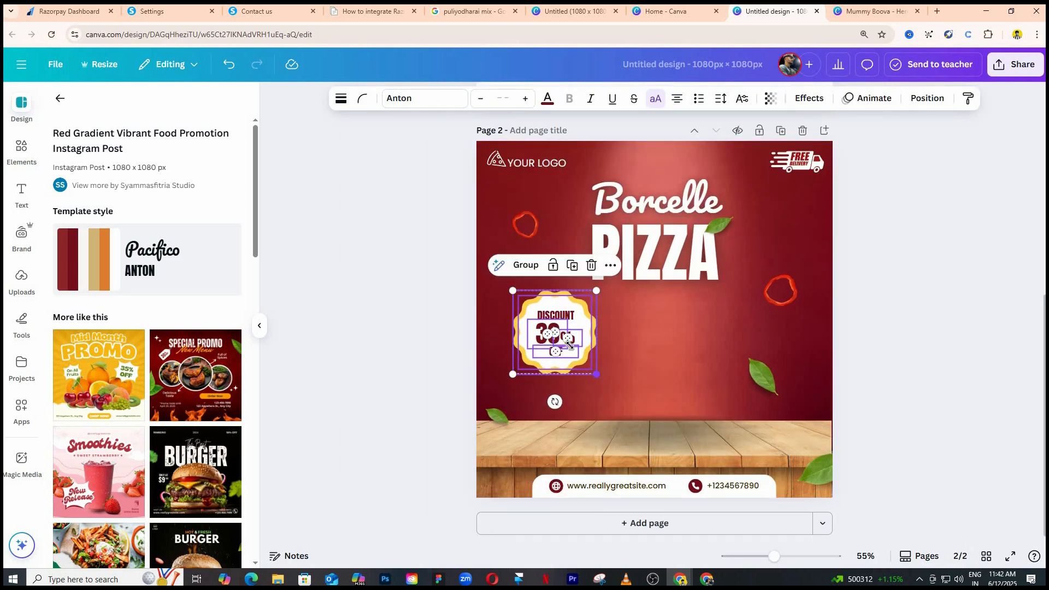
{"action": "scroll", "coordinate": [473, 328], "scroll_direction": "up", "scroll_amount": 4}
{"action": "left_click_drag", "start_coordinate": [538, 447], "coordinate": [410, 278]}
{"action": "scroll", "coordinate": [423, 311], "scroll_direction": "down", "scroll_amount": 4}
{"action": "left_click", "coordinate": [415, 318]}
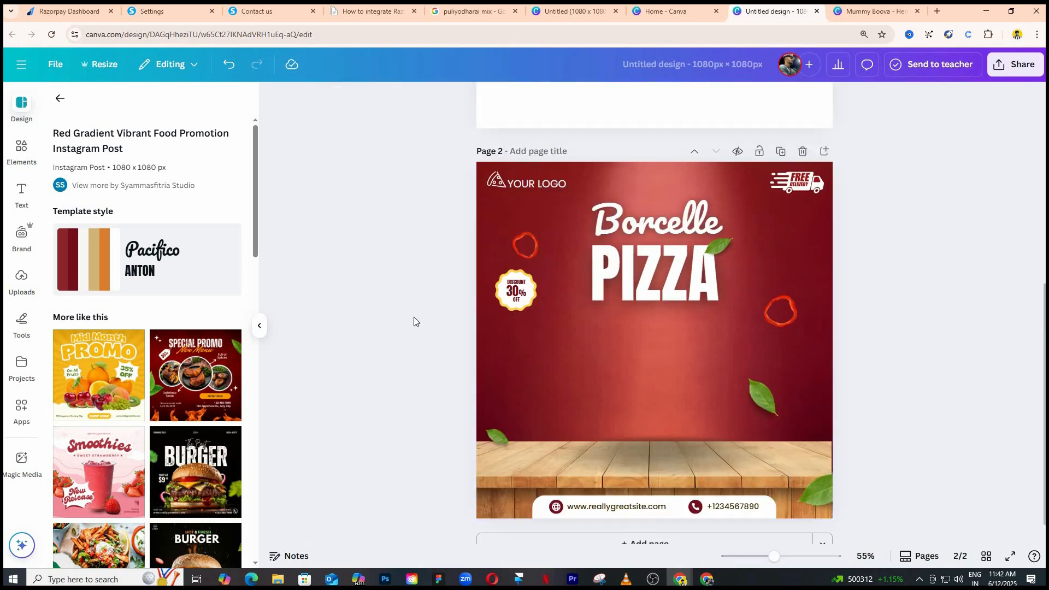
Copy the pouch group from page 1 and paste it onto the red template on page 2.
{"action": "scroll", "coordinate": [415, 322], "scroll_direction": "down", "scroll_amount": 1}
{"action": "scroll", "coordinate": [511, 326], "scroll_direction": "up", "scroll_amount": 3}
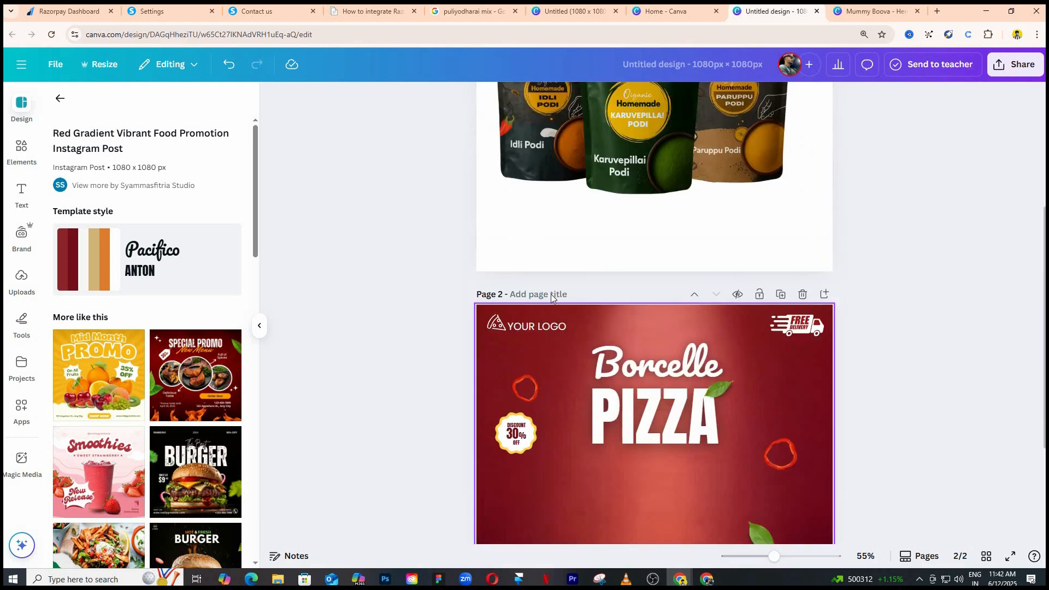
{"action": "scroll", "coordinate": [519, 327], "scroll_direction": "down", "scroll_amount": 3}
{"action": "left_click", "coordinate": [618, 192]}
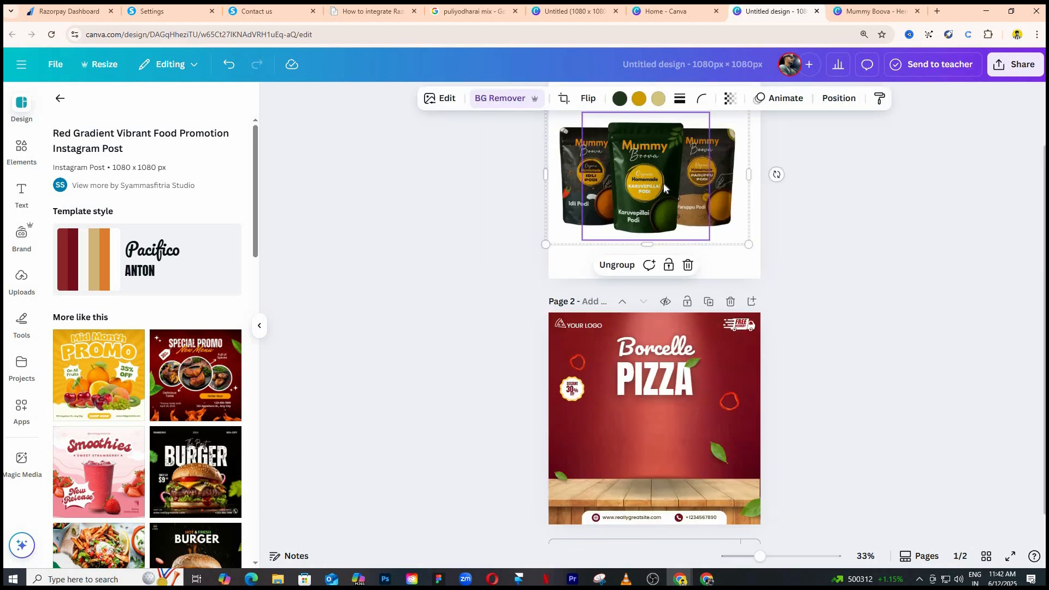
{"action": "left_click", "coordinate": [661, 431]}
{"action": "key", "text": "ctrl+v"}
{"action": "left_click", "coordinate": [829, 483]}
Scale the pasted pouch group down slightly and stand it centred on the wooden table on page 2.
{"action": "scroll", "coordinate": [730, 432], "scroll_direction": "down", "scroll_amount": 1}
{"action": "scroll", "coordinate": [724, 383], "scroll_direction": "up", "scroll_amount": 5}
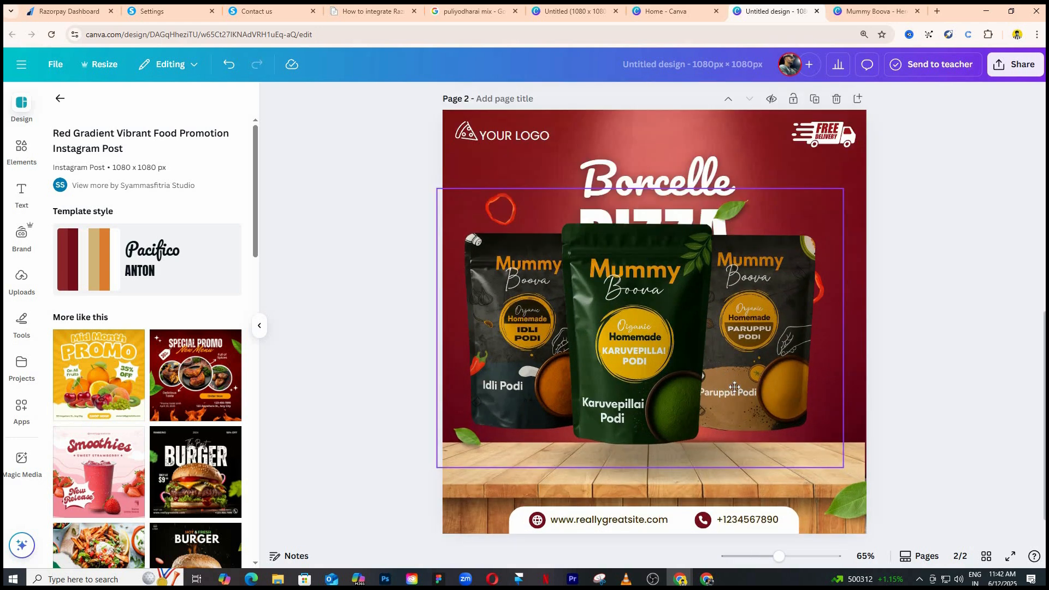
{"action": "left_click", "coordinate": [715, 363]}
{"action": "mouse_move", "coordinate": [715, 362]}
{"action": "left_mouse_down"}
{"action": "mouse_move", "coordinate": [728, 389]}
{"action": "mouse_move", "coordinate": [734, 371]}
{"action": "left_mouse_up"}
{"action": "scroll", "coordinate": [436, 307], "scroll_direction": "down", "scroll_amount": 3}
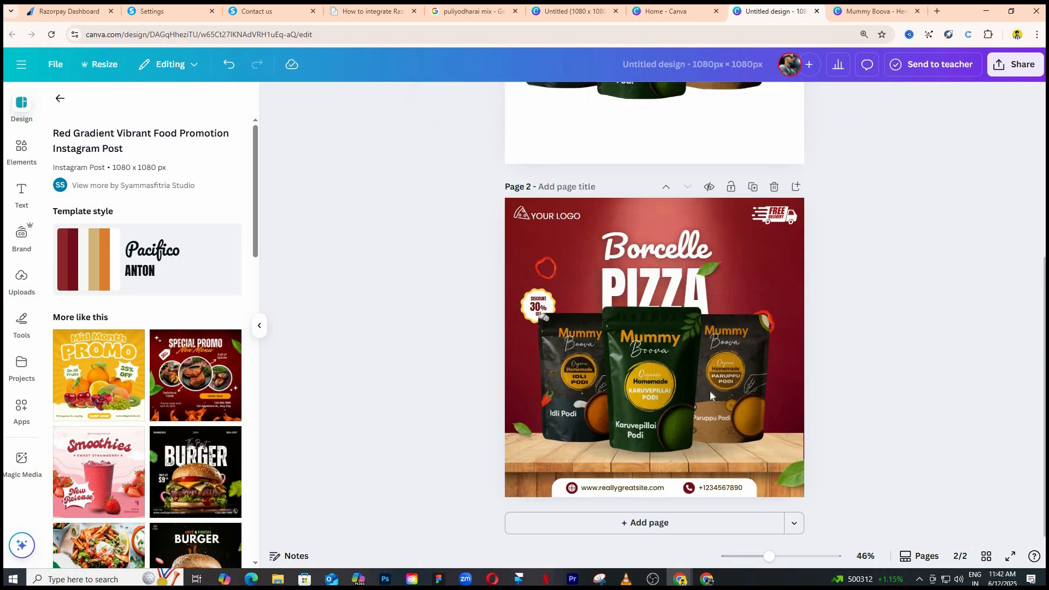
Scale the pouch group down slightly and nudge it lower on the wooden table of page 2.
{"action": "left_click", "coordinate": [766, 452]}
{"action": "left_click_drag", "start_coordinate": [783, 464], "coordinate": [778, 461]}
{"action": "left_click_drag", "start_coordinate": [670, 391], "coordinate": [673, 395]}
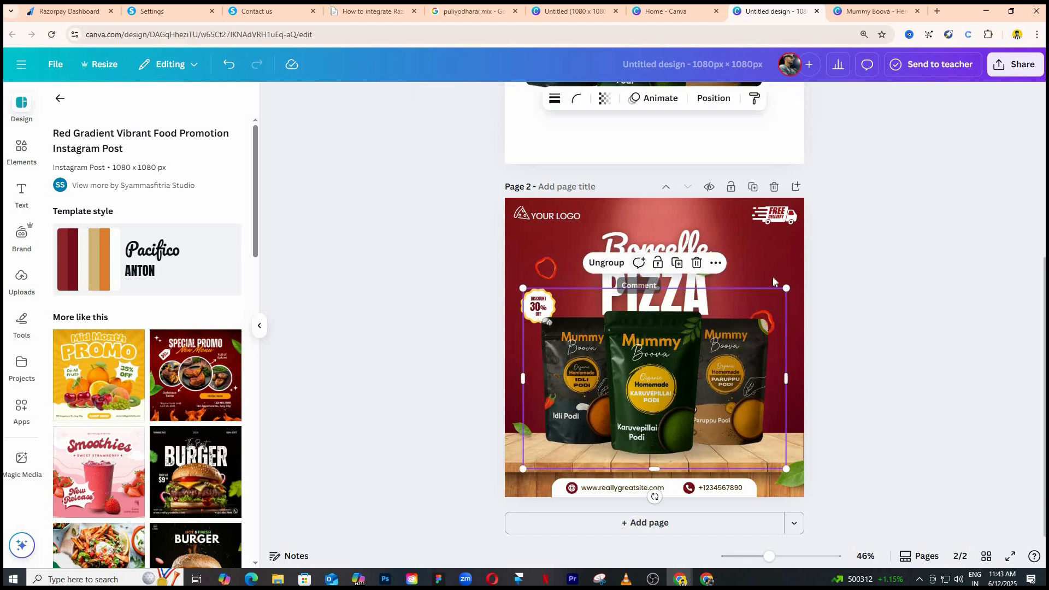
Move the "Borcelle PIZZA" title up to the page's upper edge so it clears the pouches.
{"action": "left_click", "coordinate": [672, 278]}
{"action": "left_click", "coordinate": [674, 255]}
{"action": "left_click", "coordinate": [679, 275], "text": "shift"}
{"action": "left_click_drag", "start_coordinate": [680, 271], "coordinate": [680, 254]}
{"action": "left_click", "coordinate": [411, 281]}
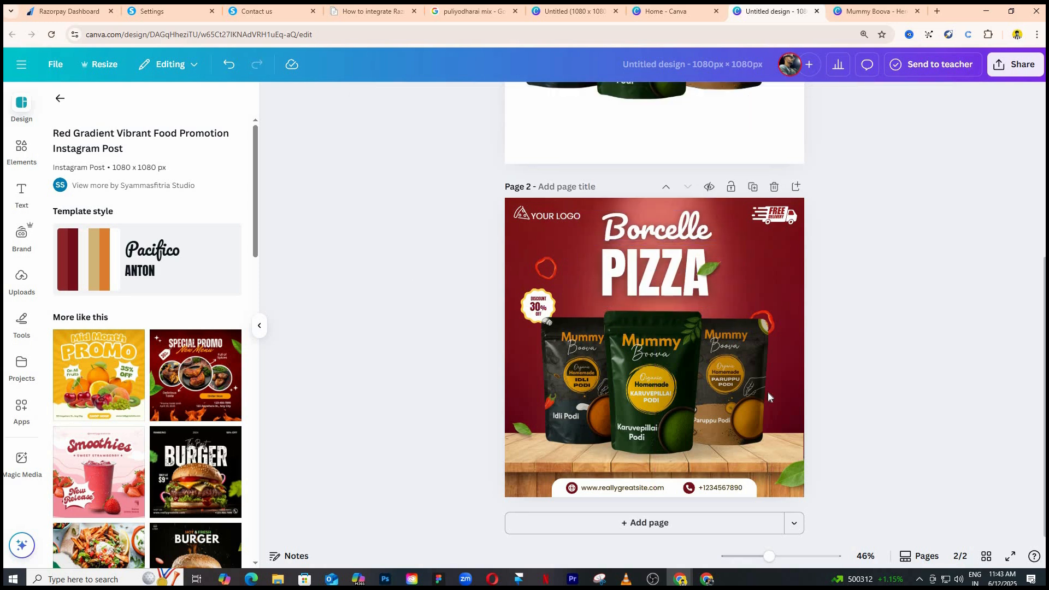
Apply the Glow shadow effect to the green Karuvepillai Podi pouch in the group.
{"action": "scroll", "coordinate": [743, 398], "scroll_direction": "up", "scroll_amount": 3}
{"action": "left_click", "coordinate": [708, 388]}
{"action": "left_click_drag", "start_coordinate": [707, 388], "coordinate": [707, 390]}
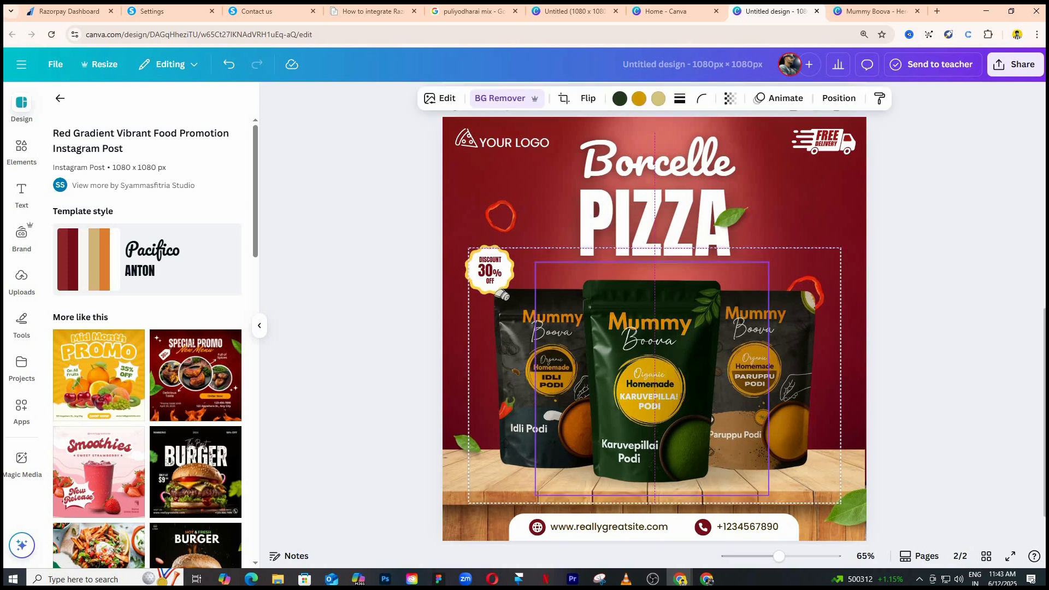
{"action": "left_click", "coordinate": [444, 100]}
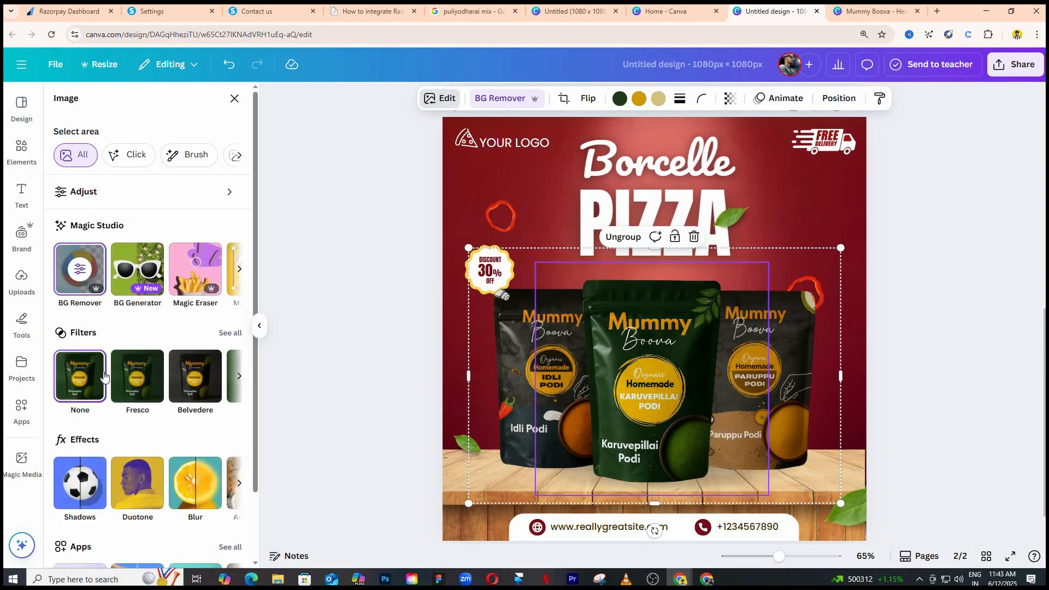
{"action": "scroll", "coordinate": [108, 362], "scroll_direction": "down", "scroll_amount": 1}
{"action": "left_click", "coordinate": [80, 428]}
{"action": "left_click", "coordinate": [83, 232]}
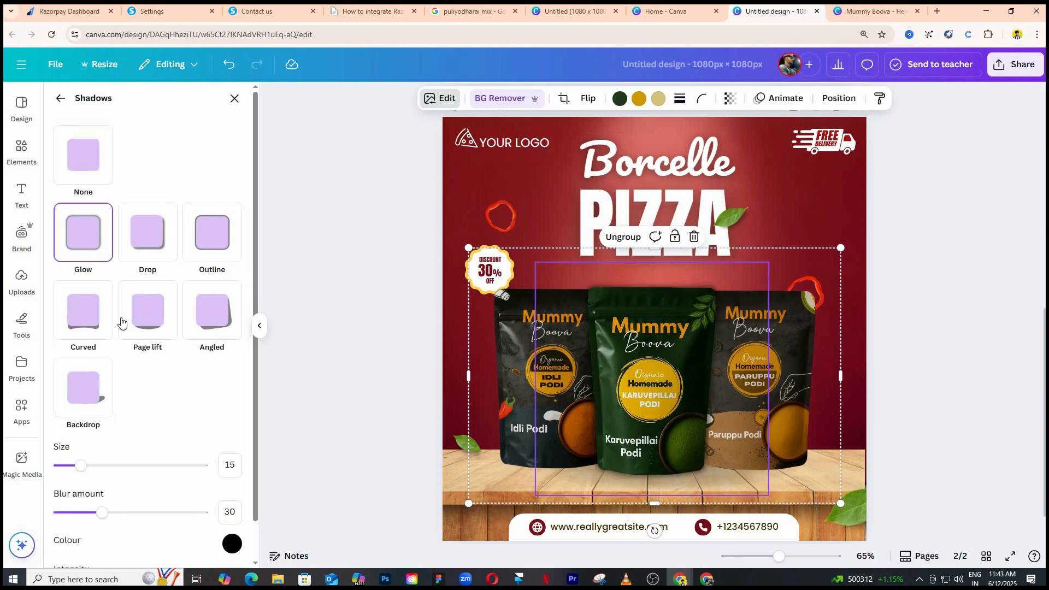
Set the Karuvepillai Podi pouch's glow colour to green #42B64A.
{"action": "scroll", "coordinate": [234, 507], "scroll_direction": "down", "scroll_amount": 1}
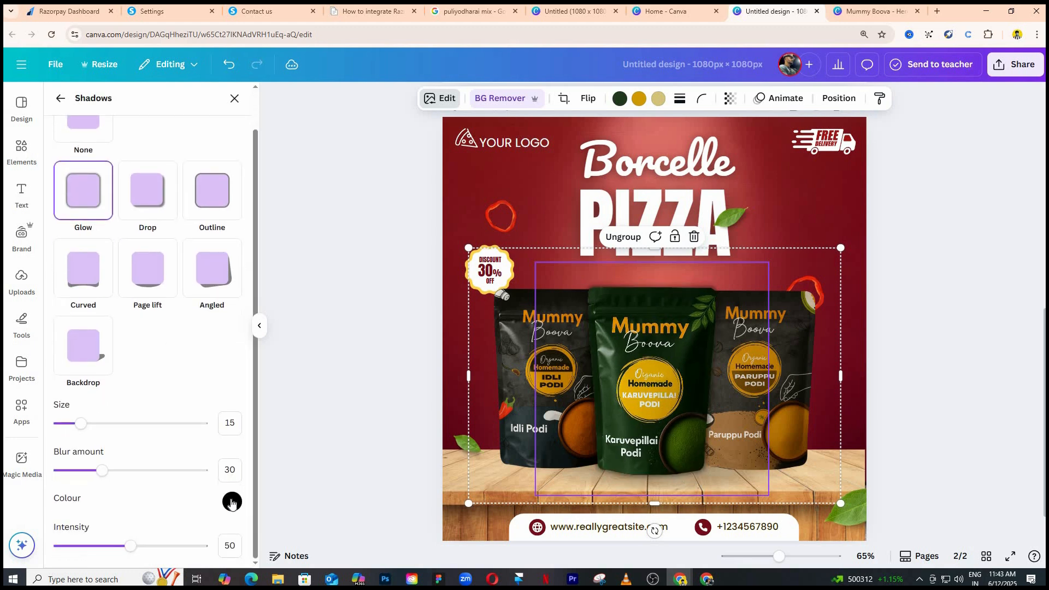
{"action": "left_click", "coordinate": [232, 502]}
{"action": "left_click_drag", "start_coordinate": [268, 450], "coordinate": [298, 453]}
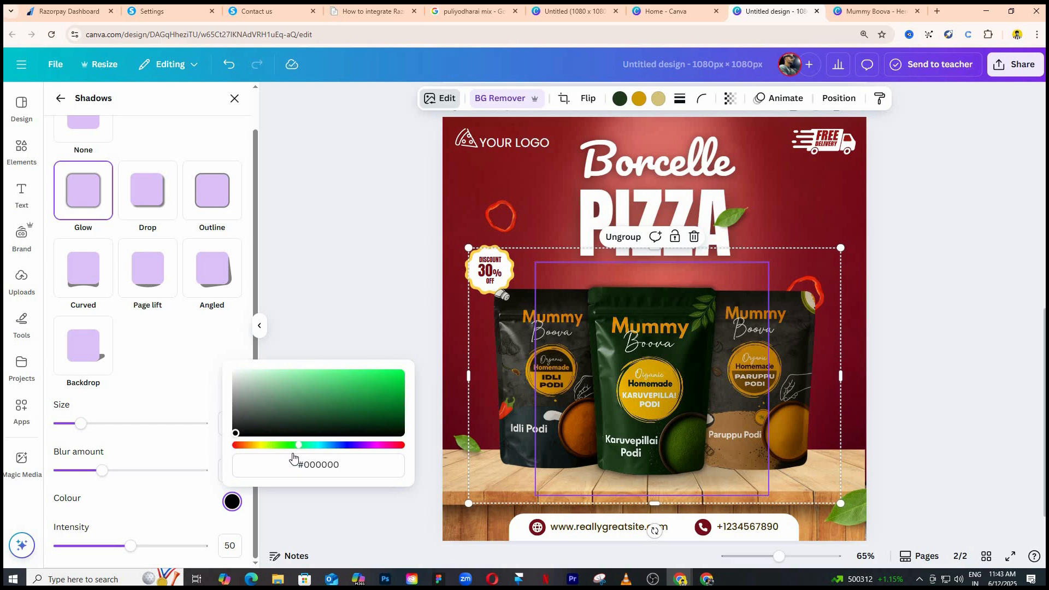
{"action": "left_click", "coordinate": [353, 385]}
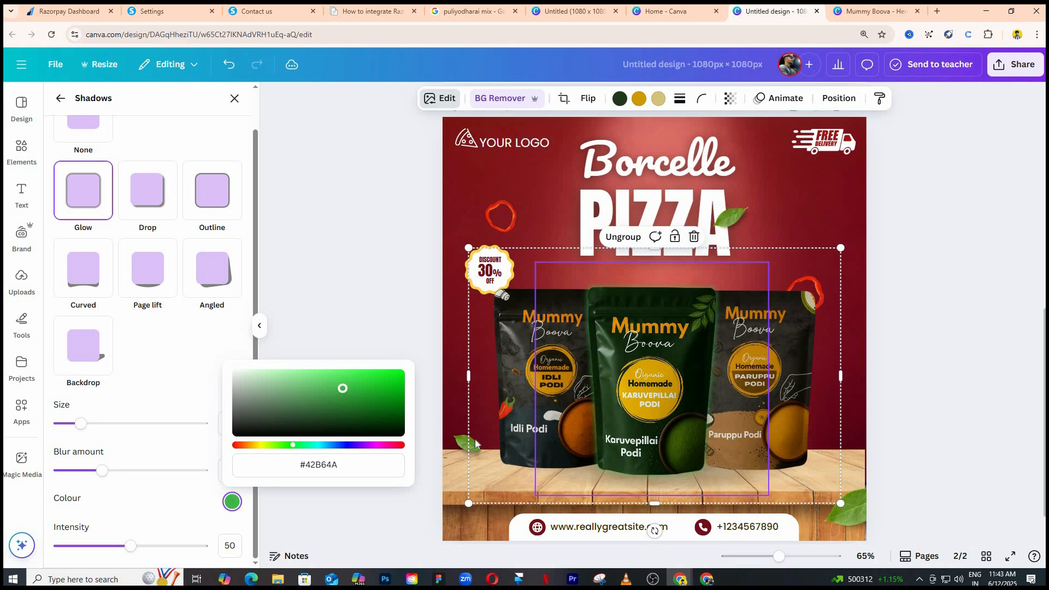
Ungroup the three pouches on page 2 so each can be edited separately.
{"action": "left_click", "coordinate": [507, 382]}
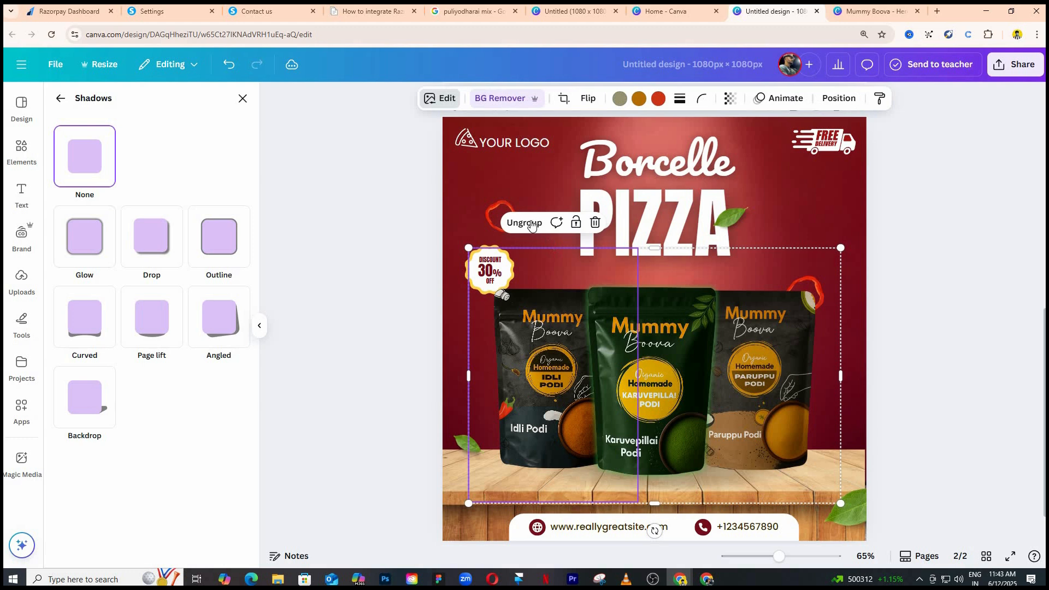
{"action": "left_click", "coordinate": [524, 223]}
{"action": "left_click", "coordinate": [532, 366]}
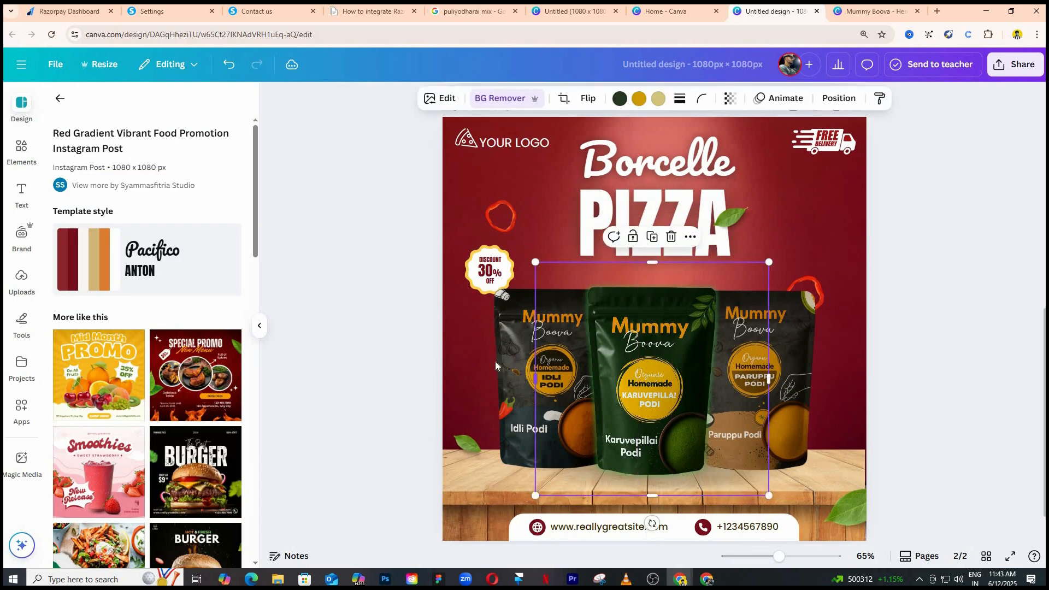
Apply a black Glow shadow to the Idli Podi pouch and set its size to 24.
{"action": "left_click", "coordinate": [497, 363]}
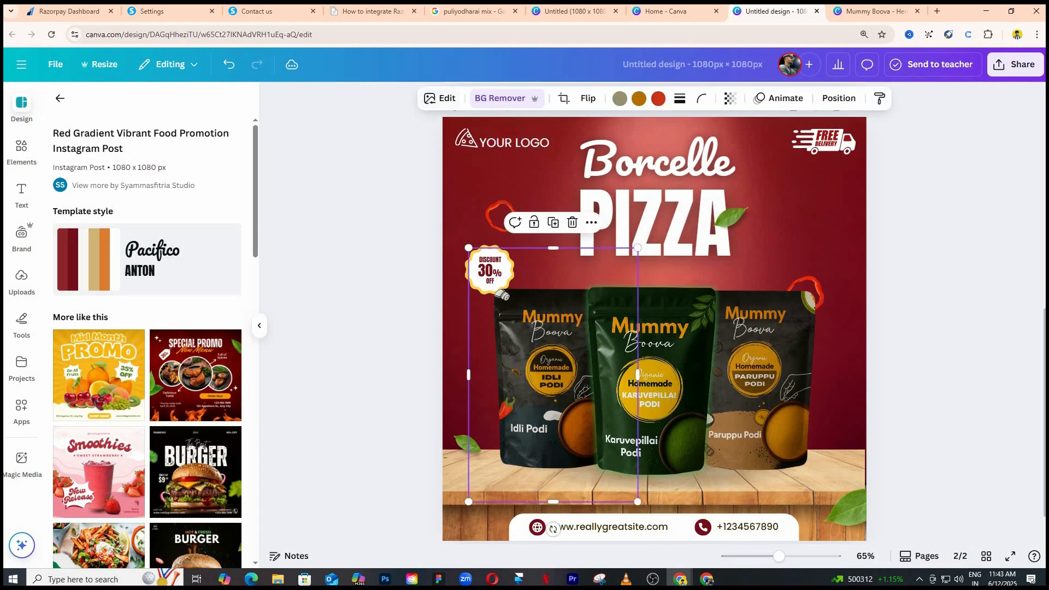
{"action": "left_click", "coordinate": [432, 99]}
{"action": "scroll", "coordinate": [72, 381], "scroll_direction": "down", "scroll_amount": 2}
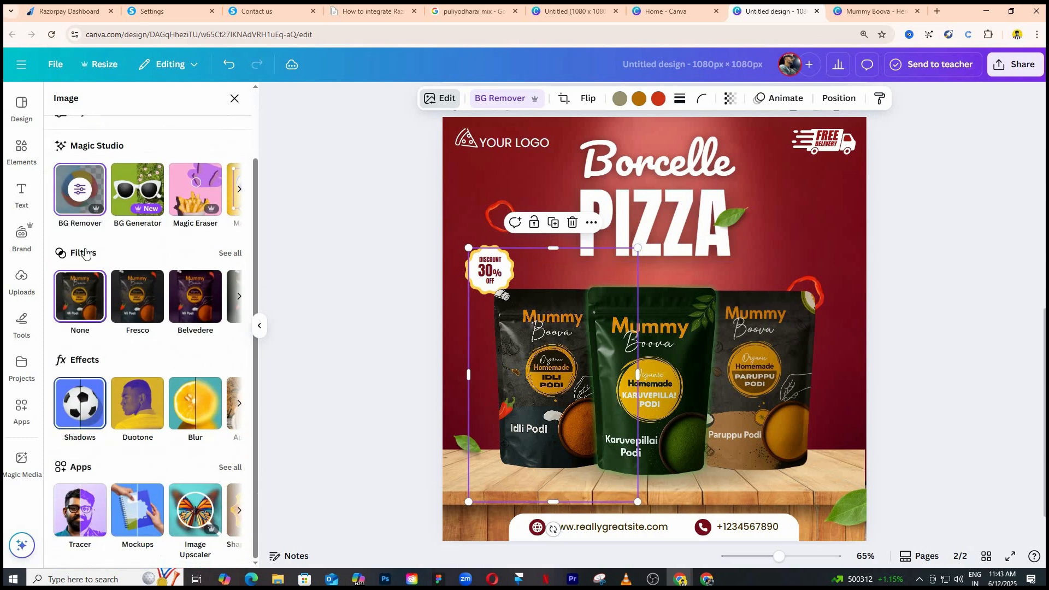
{"action": "left_click", "coordinate": [80, 404]}
{"action": "left_click", "coordinate": [87, 235]}
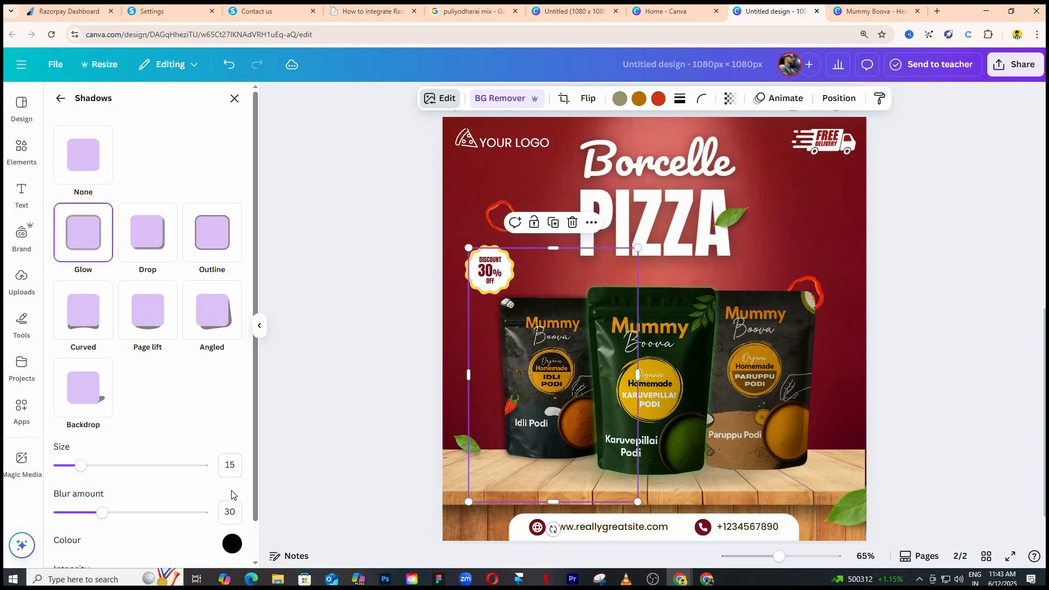
{"action": "scroll", "coordinate": [232, 494], "scroll_direction": "down", "scroll_amount": 1}
{"action": "left_click_drag", "start_coordinate": [114, 430], "coordinate": [94, 424]}
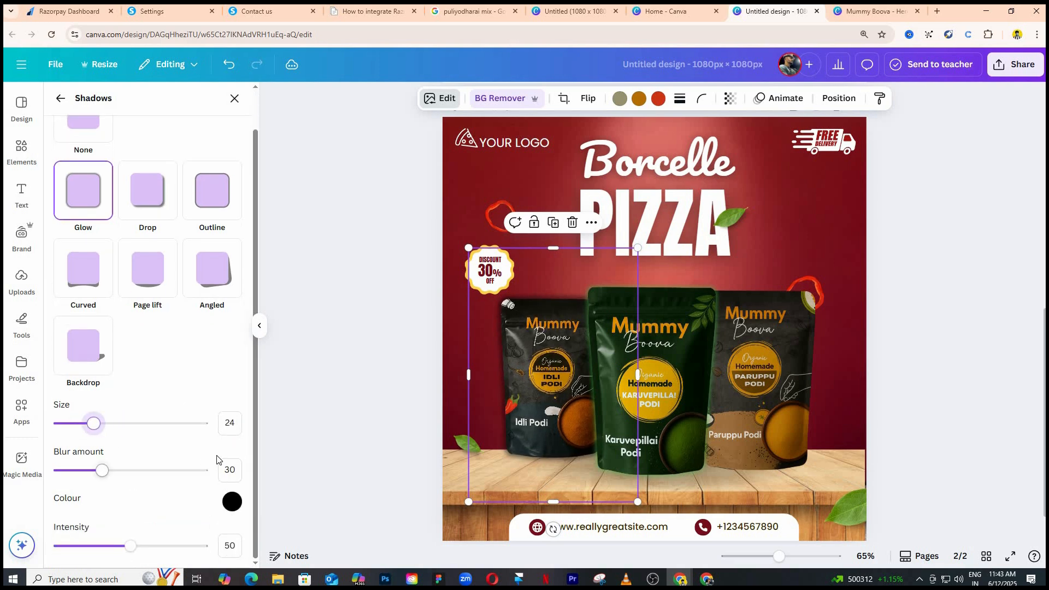
Enlarge the Idli Podi pouch slightly and reposition it on the table beside the green pouch.
{"action": "left_click", "coordinate": [513, 395]}
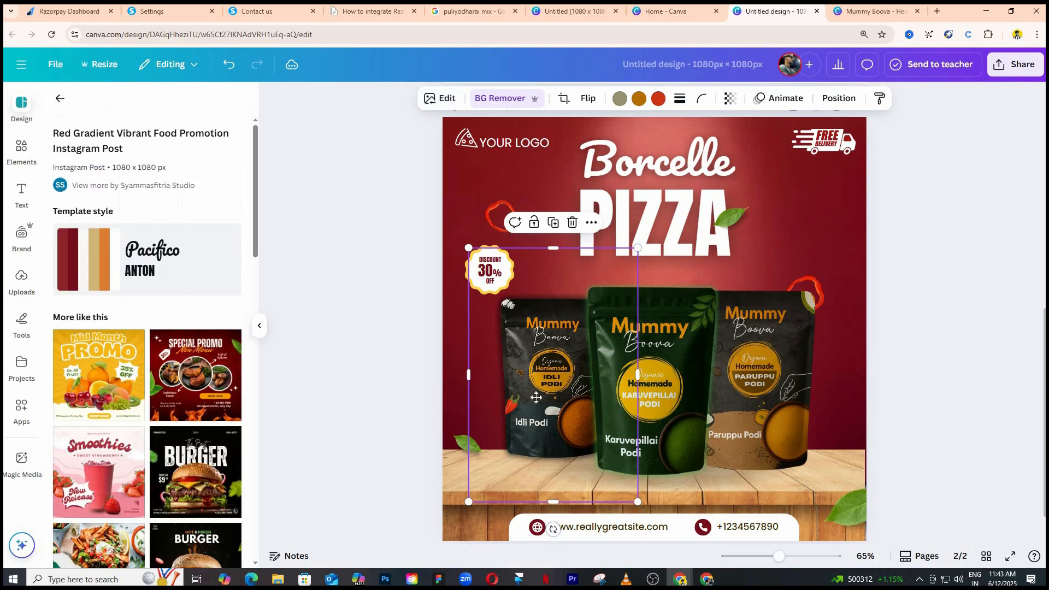
{"action": "left_click_drag", "start_coordinate": [536, 400], "coordinate": [535, 405]}
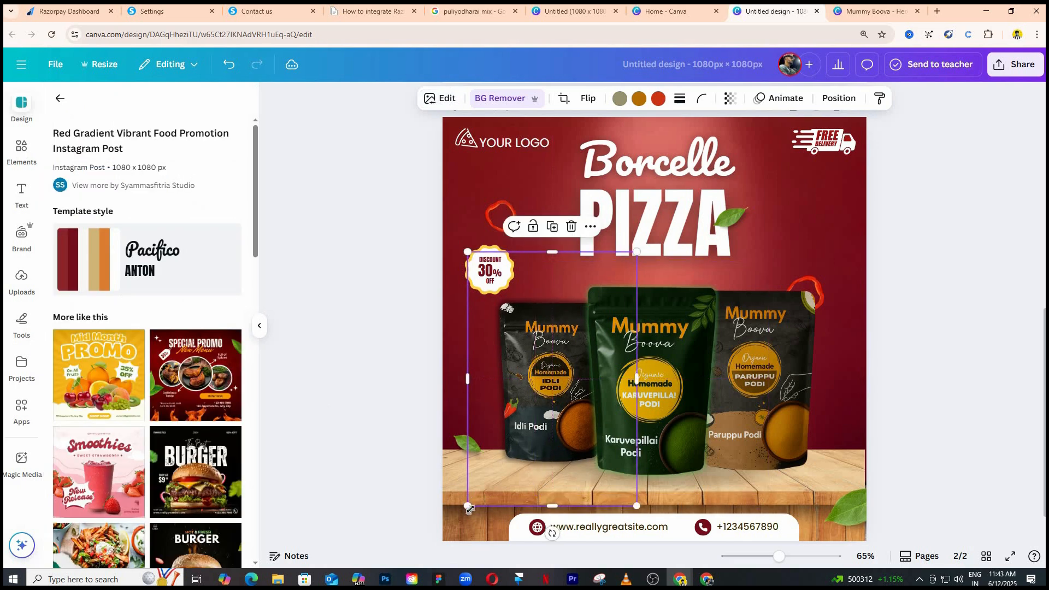
{"action": "left_click_drag", "start_coordinate": [468, 506], "coordinate": [450, 524]}
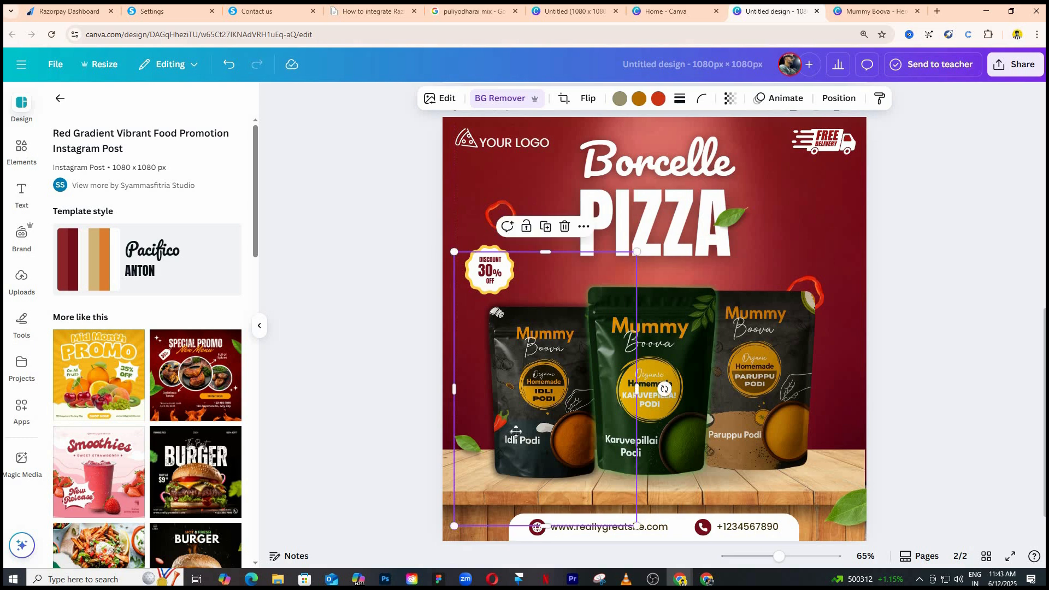
{"action": "left_click_drag", "start_coordinate": [511, 443], "coordinate": [517, 431]}
{"action": "left_click", "coordinate": [381, 343]}
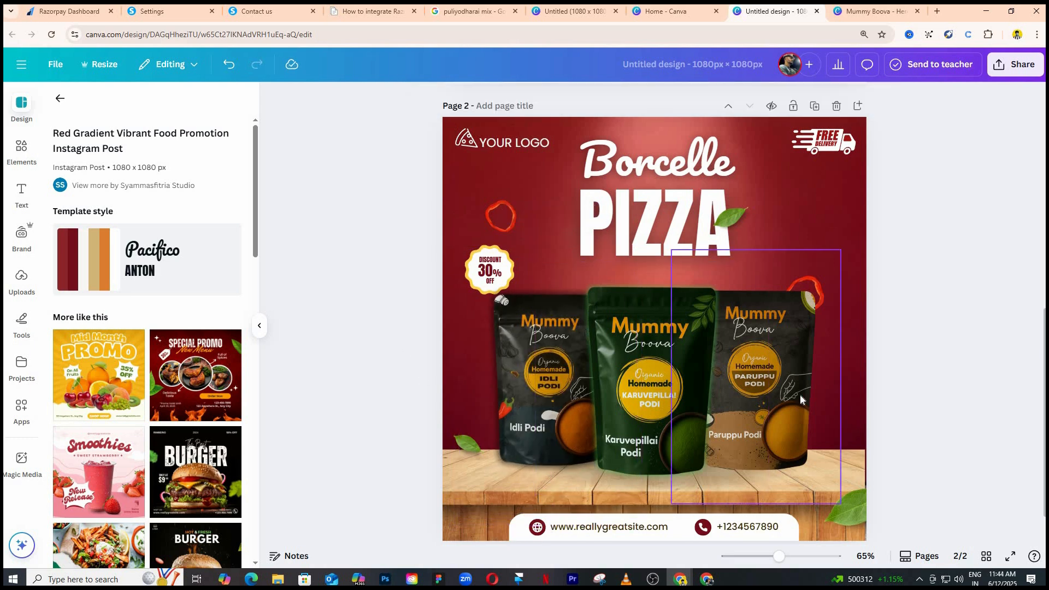
Apply a Glow shadow to the Paruppu Podi pouch in orange #FF971D.
{"action": "left_click", "coordinate": [713, 405]}
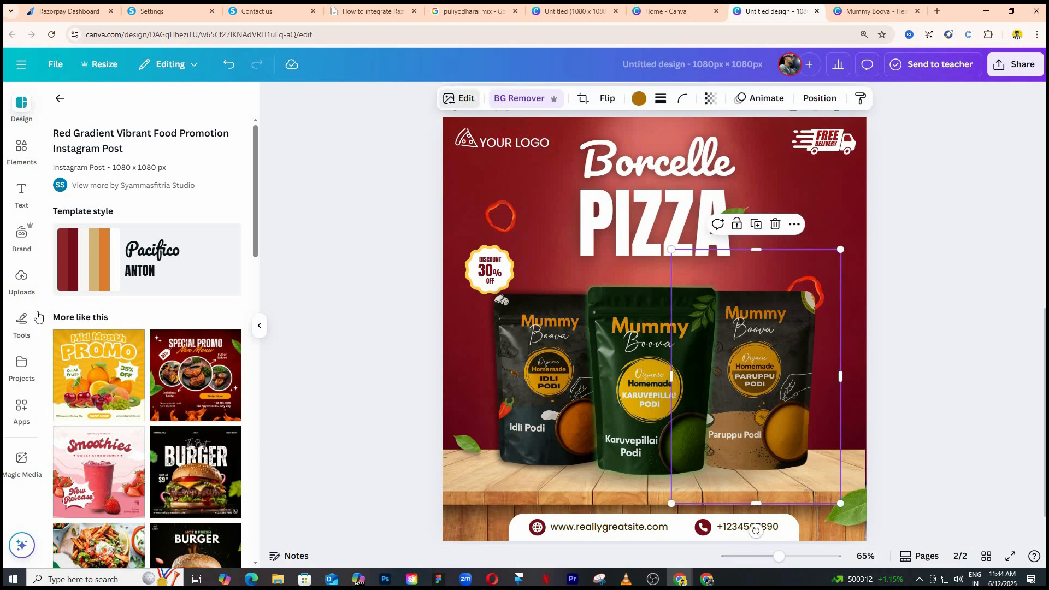
{"action": "left_click", "coordinate": [459, 98]}
{"action": "left_click", "coordinate": [86, 495]}
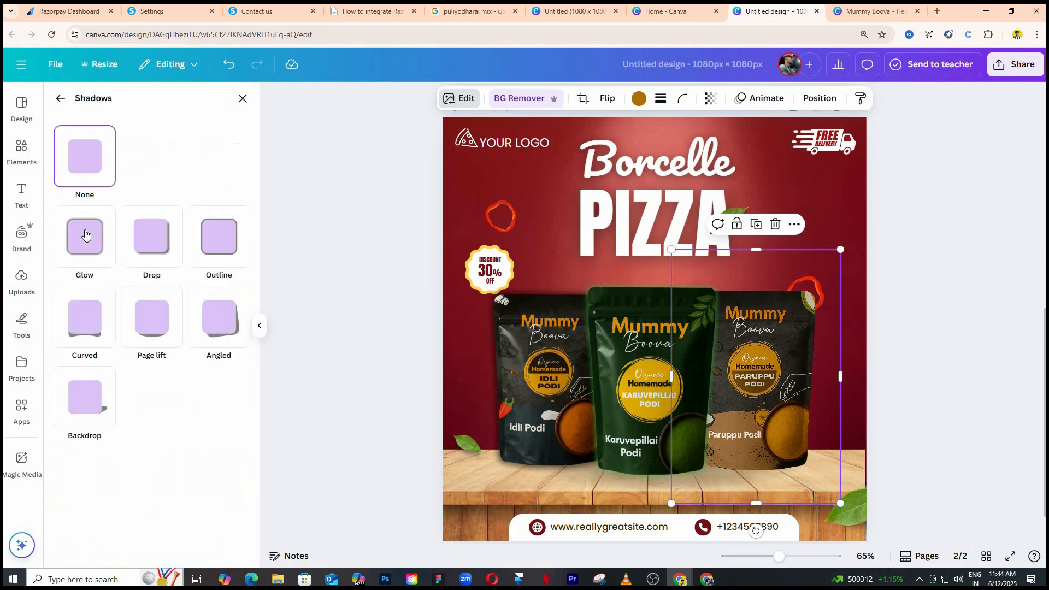
{"action": "left_click", "coordinate": [85, 235]}
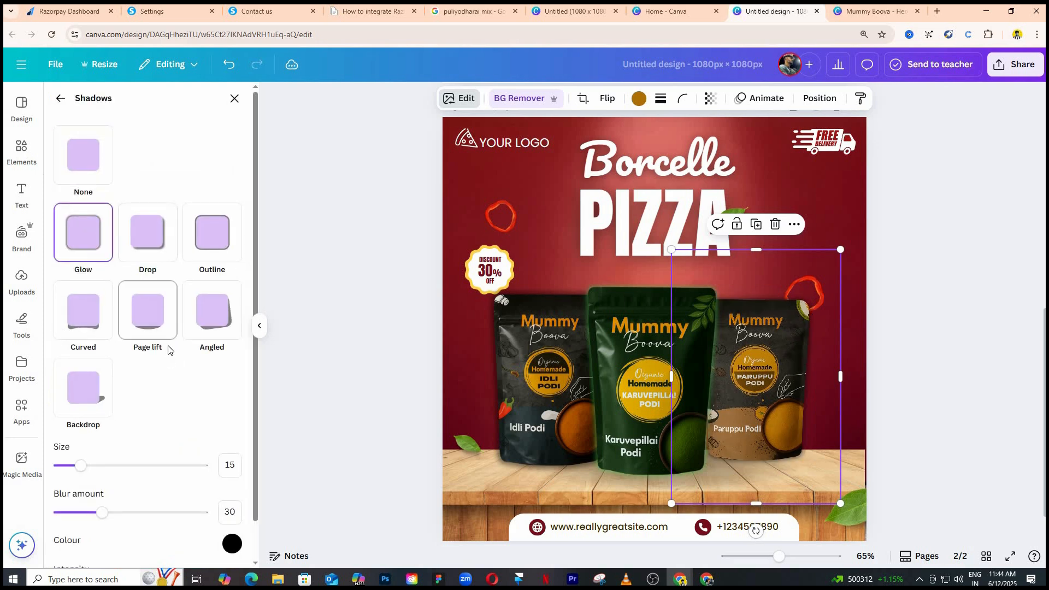
{"action": "scroll", "coordinate": [227, 492], "scroll_direction": "down", "scroll_amount": 1}
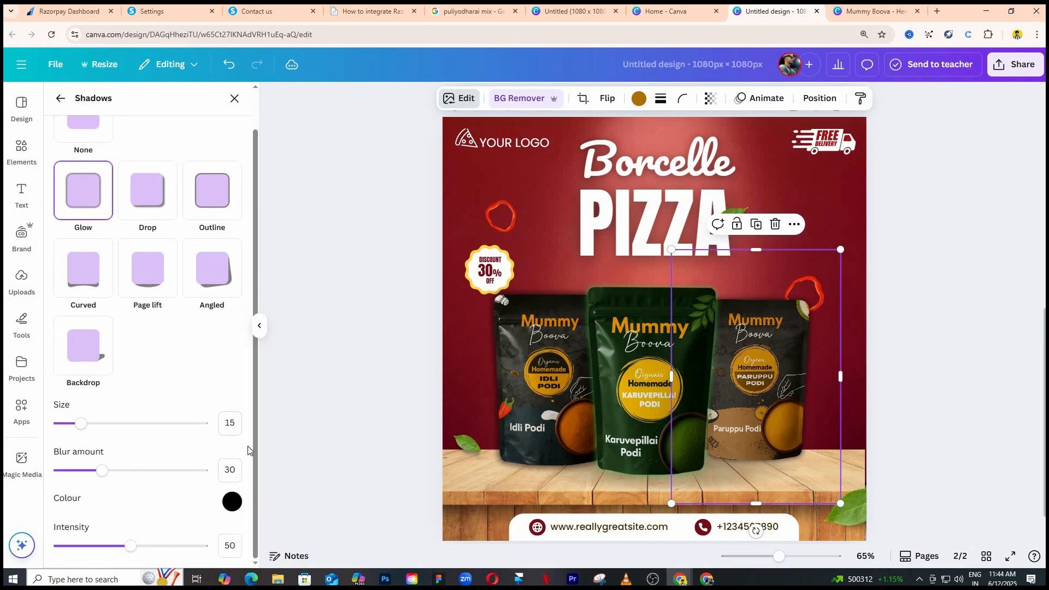
{"action": "left_click", "coordinate": [232, 501]}
{"action": "left_click_drag", "start_coordinate": [256, 446], "coordinate": [251, 447]}
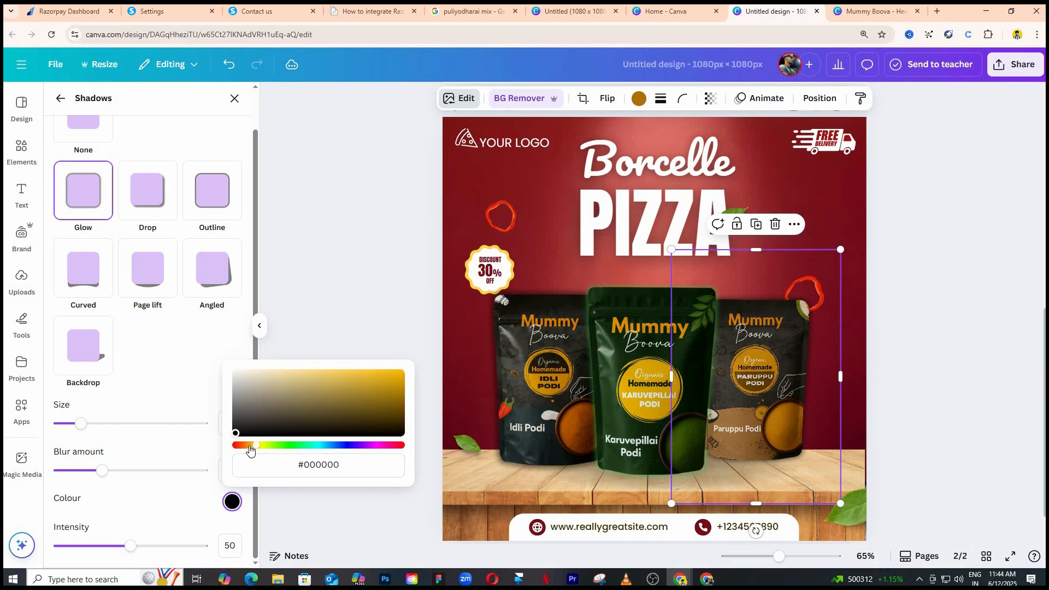
{"action": "left_click_drag", "start_coordinate": [383, 352], "coordinate": [386, 349]}
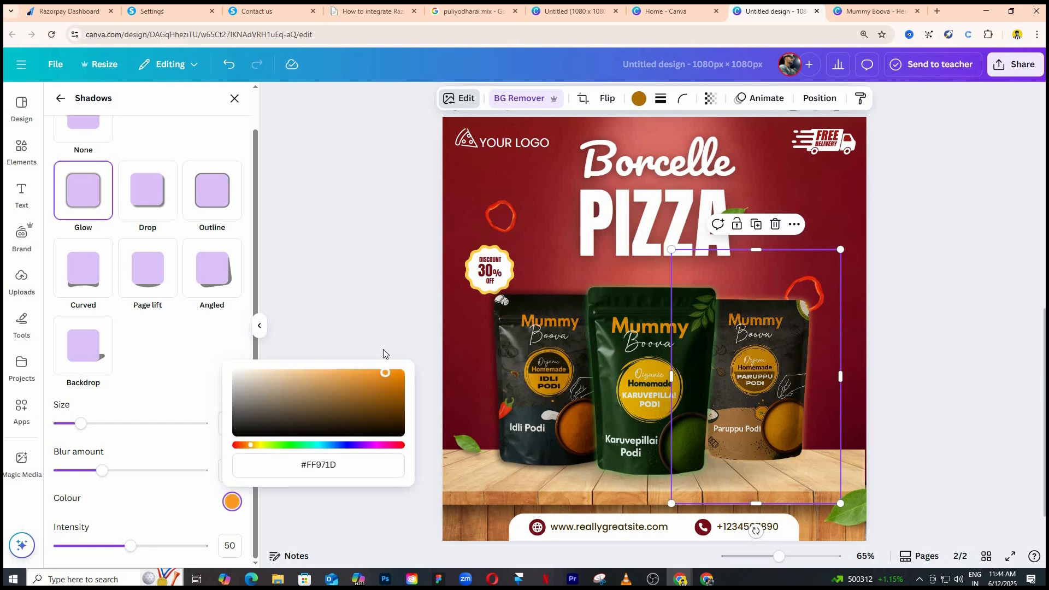
Set the Paruppu Podi pouch's glow to size 26, blur 41 and intensity 58.
{"action": "left_click_drag", "start_coordinate": [155, 433], "coordinate": [102, 433]}
{"action": "mouse_move", "coordinate": [100, 472]}
{"action": "left_mouse_down"}
{"action": "mouse_move", "coordinate": [142, 469]}
{"action": "mouse_move", "coordinate": [62, 474]}
{"action": "mouse_move", "coordinate": [86, 474]}
{"action": "left_mouse_up"}
{"action": "left_click", "coordinate": [87, 477]}
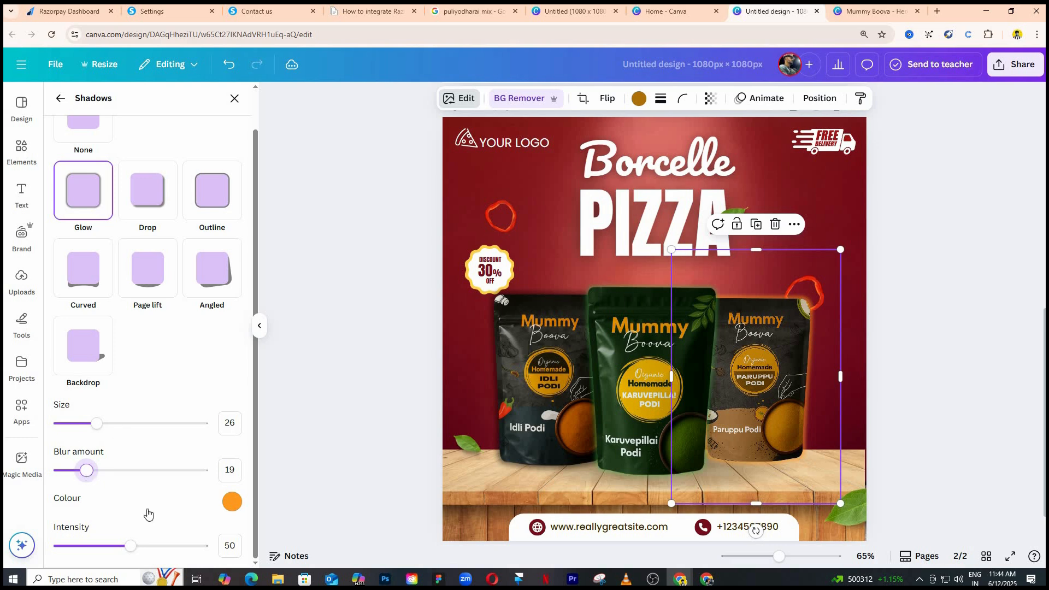
{"action": "left_click_drag", "start_coordinate": [204, 551], "coordinate": [180, 544]}
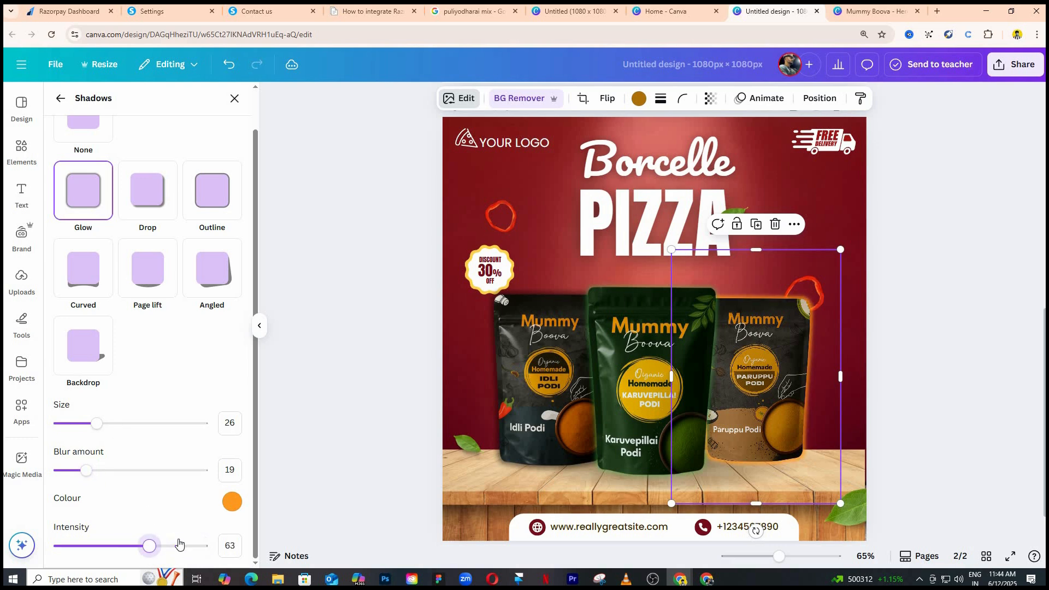
{"action": "left_click", "coordinate": [179, 544]}
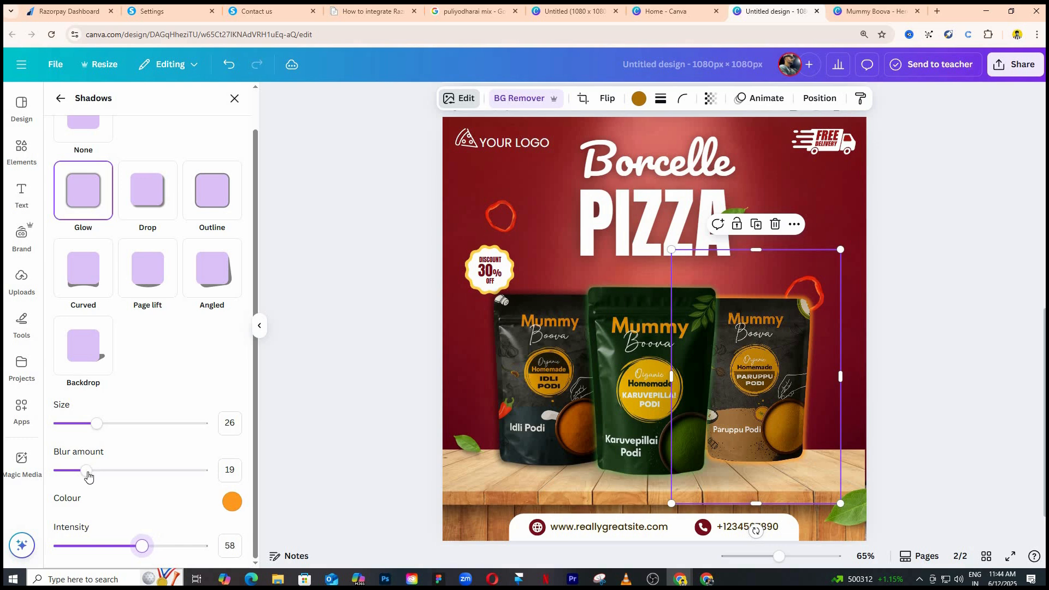
{"action": "left_click_drag", "start_coordinate": [75, 479], "coordinate": [120, 453]}
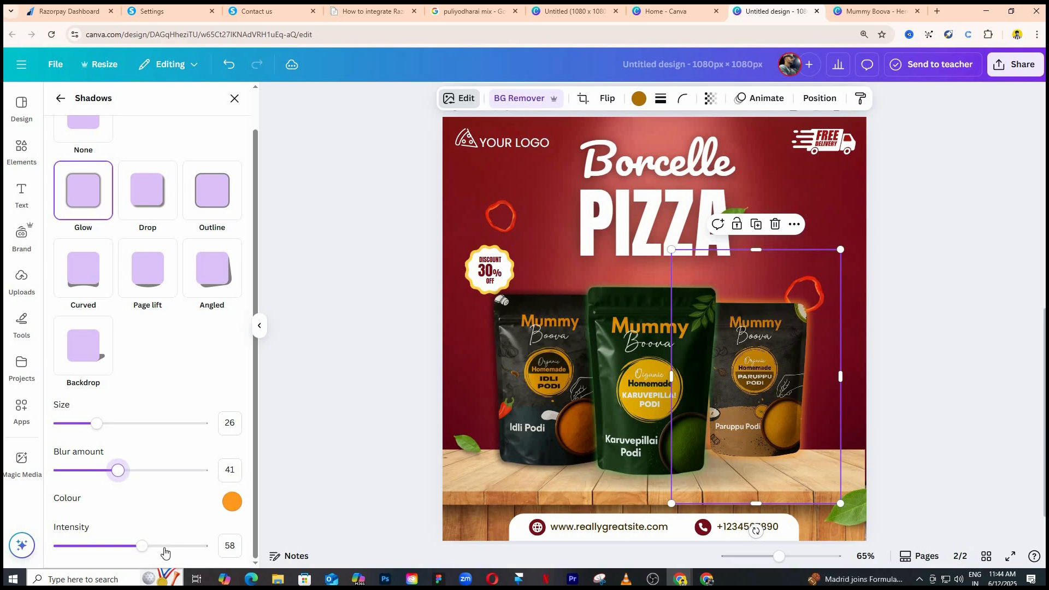
Enlarge the Idli Podi pouch a little more and shift the green Karuvepillai Podi pouch slightly towards it.
{"action": "left_click", "coordinate": [518, 392]}
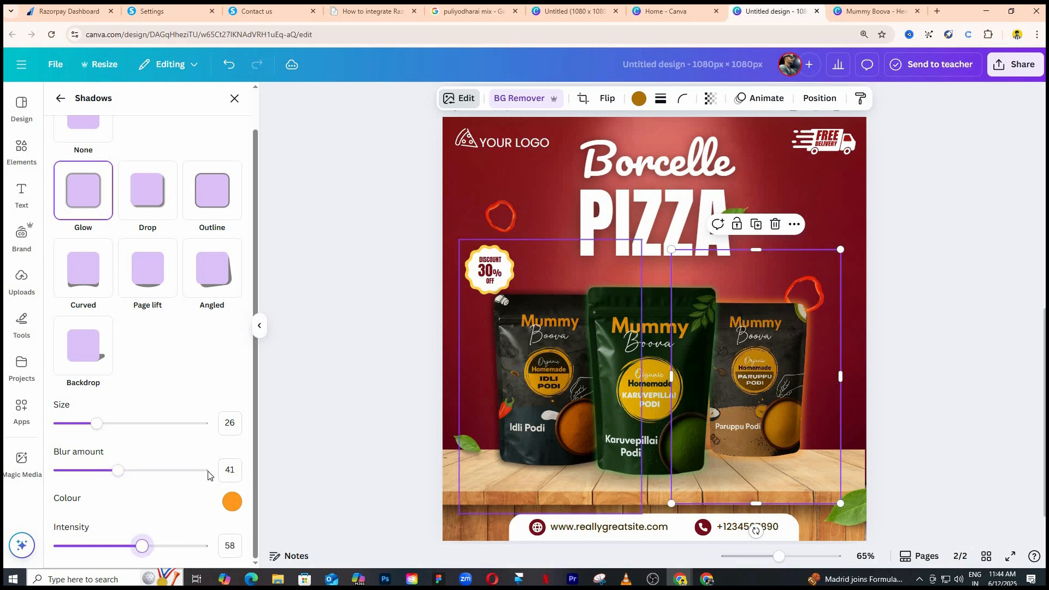
{"action": "left_click", "coordinate": [629, 437]}
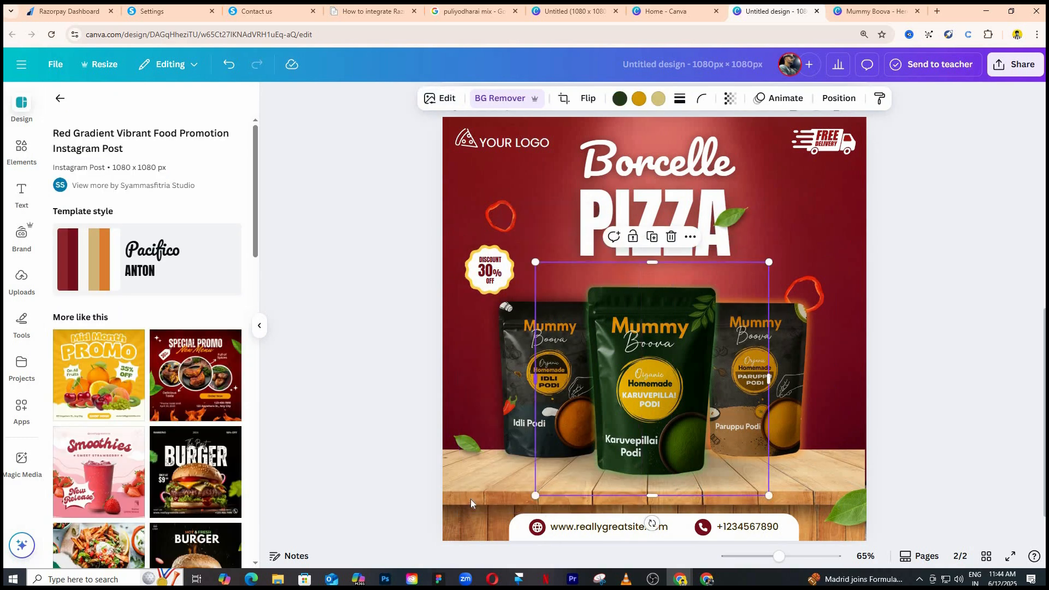
{"action": "left_click", "coordinate": [471, 500]}
{"action": "mouse_move", "coordinate": [459, 514]}
{"action": "left_mouse_down"}
{"action": "mouse_move", "coordinate": [426, 543]}
{"action": "mouse_move", "coordinate": [451, 528]}
{"action": "left_mouse_up"}
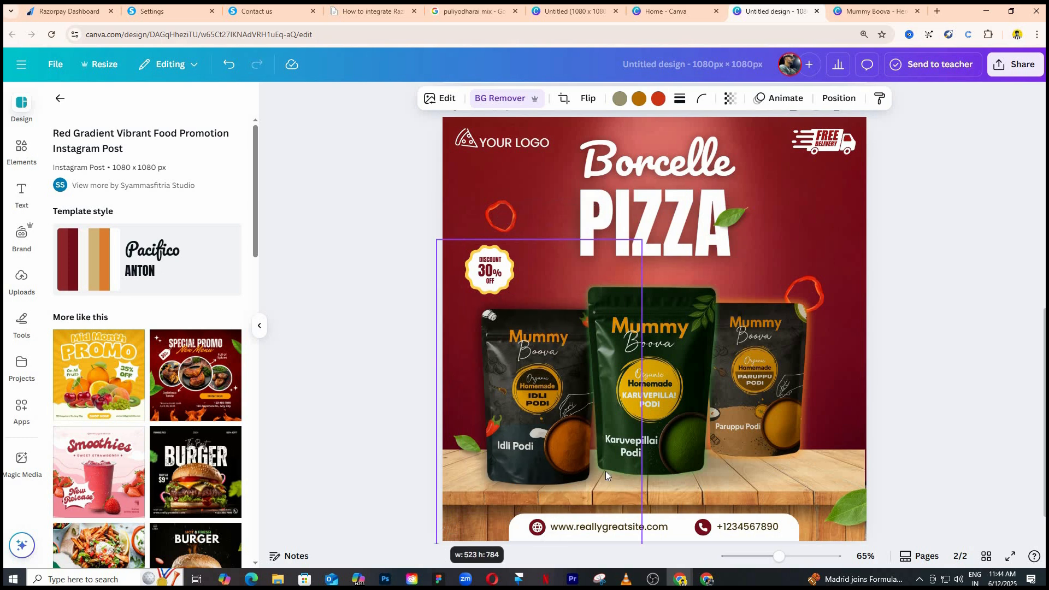
{"action": "left_click_drag", "start_coordinate": [678, 426], "coordinate": [667, 430]}
Move the Paruppu Podi pouch inwards and slightly down so it tucks behind the green pouch.
{"action": "left_click", "coordinate": [788, 416]}
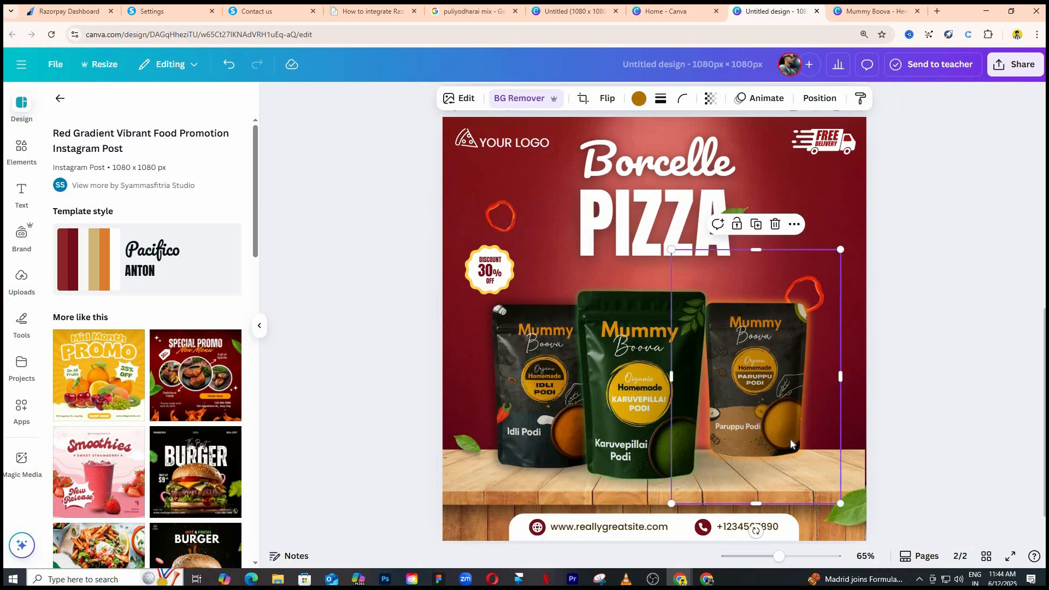
{"action": "left_click_drag", "start_coordinate": [782, 419], "coordinate": [768, 428]}
{"action": "left_click_drag", "start_coordinate": [832, 512], "coordinate": [923, 432]}
{"action": "left_click", "coordinate": [921, 428]}
Group the three pouches, enlarge the group and centre it on the wooden table.
{"action": "left_click", "coordinate": [538, 376]}
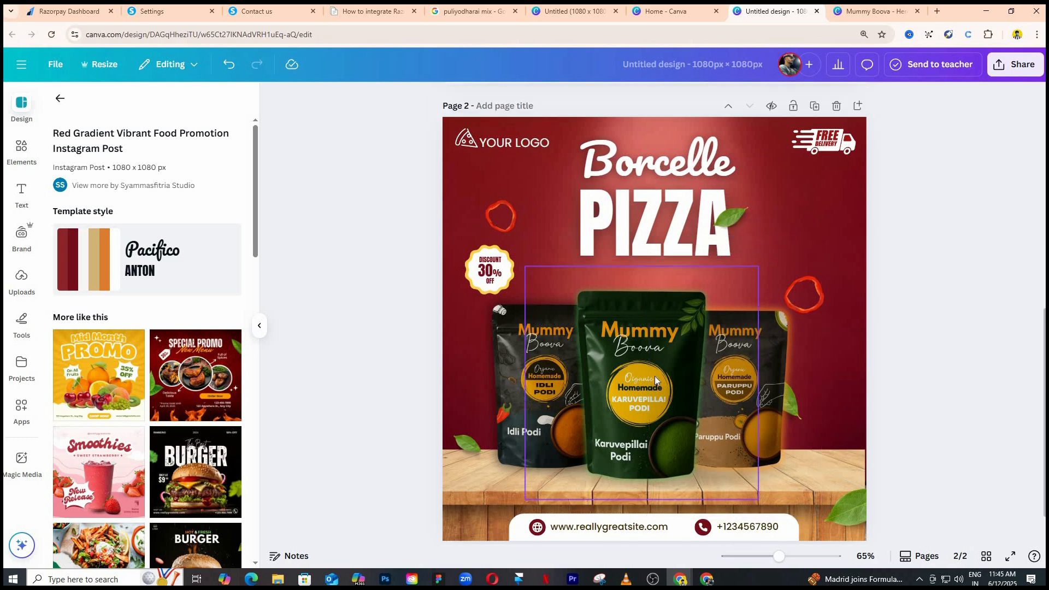
{"action": "left_click", "coordinate": [650, 379], "text": "shift"}
{"action": "left_click", "coordinate": [770, 382], "text": "shift"}
{"action": "key", "text": "ctrl+g"}
{"action": "left_click_drag", "start_coordinate": [822, 239], "coordinate": [907, 218]}
{"action": "mouse_move", "coordinate": [759, 374]}
{"action": "left_mouse_down"}
{"action": "mouse_move", "coordinate": [760, 387]}
{"action": "mouse_move", "coordinate": [752, 381]}
{"action": "left_mouse_up"}
{"action": "left_click", "coordinate": [406, 252]}
Replace the poster's Borcelle title with "Combo Offer".
{"action": "scroll", "coordinate": [406, 252], "scroll_direction": "down", "scroll_amount": 1}
{"action": "scroll", "coordinate": [405, 252], "scroll_direction": "down", "scroll_amount": 1}
{"action": "scroll", "coordinate": [736, 349], "scroll_direction": "up", "scroll_amount": 1}
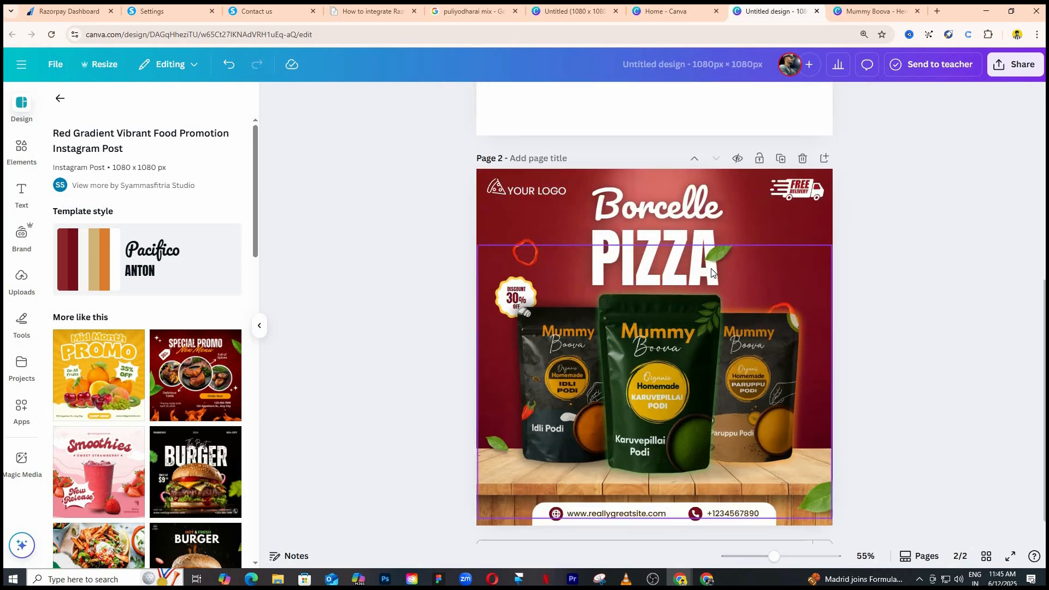
{"action": "left_click", "coordinate": [683, 205]}
{"action": "key", "text": "Escape"}
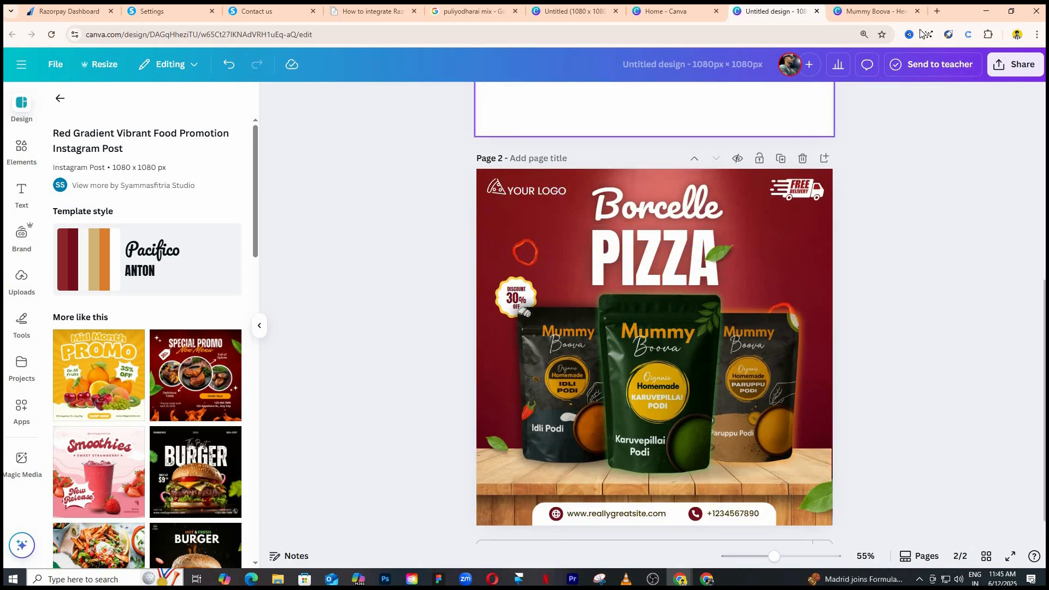
{"action": "double_click", "coordinate": [696, 206]}
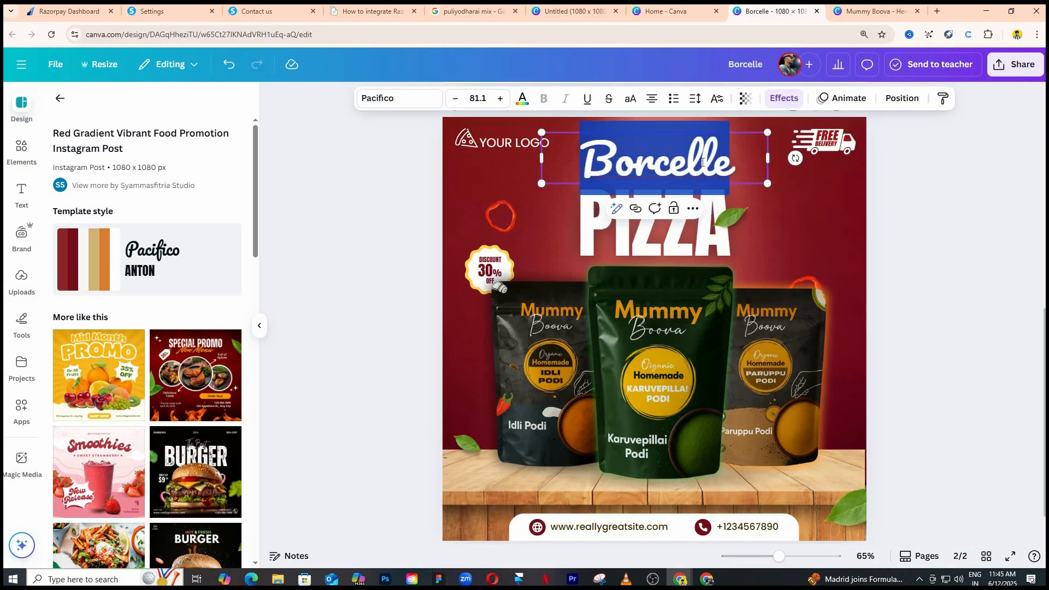
{"action": "type", "text": "Combo"}
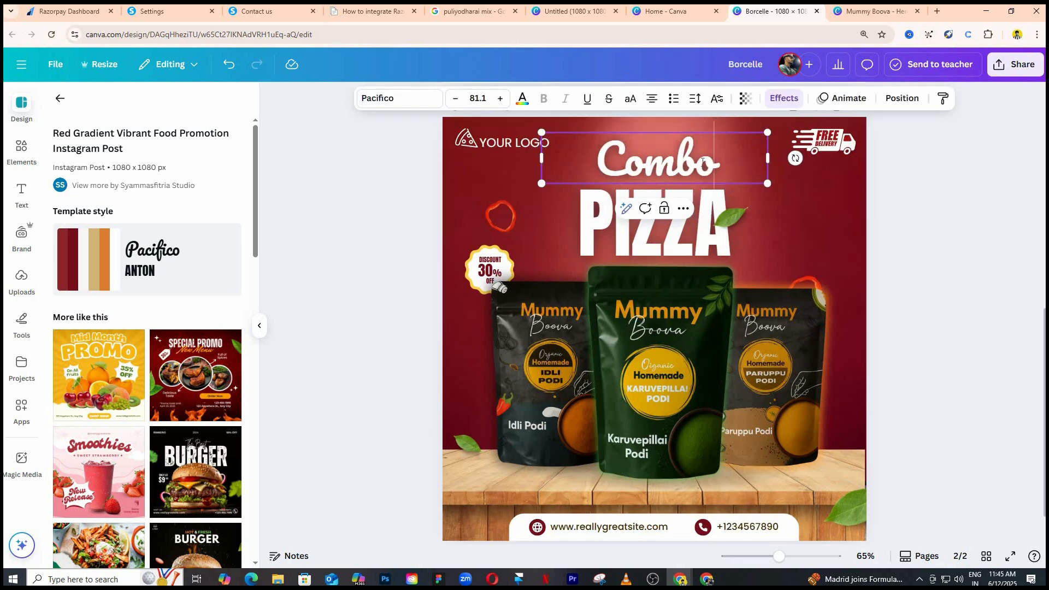
{"action": "type", "text": " Offer"}
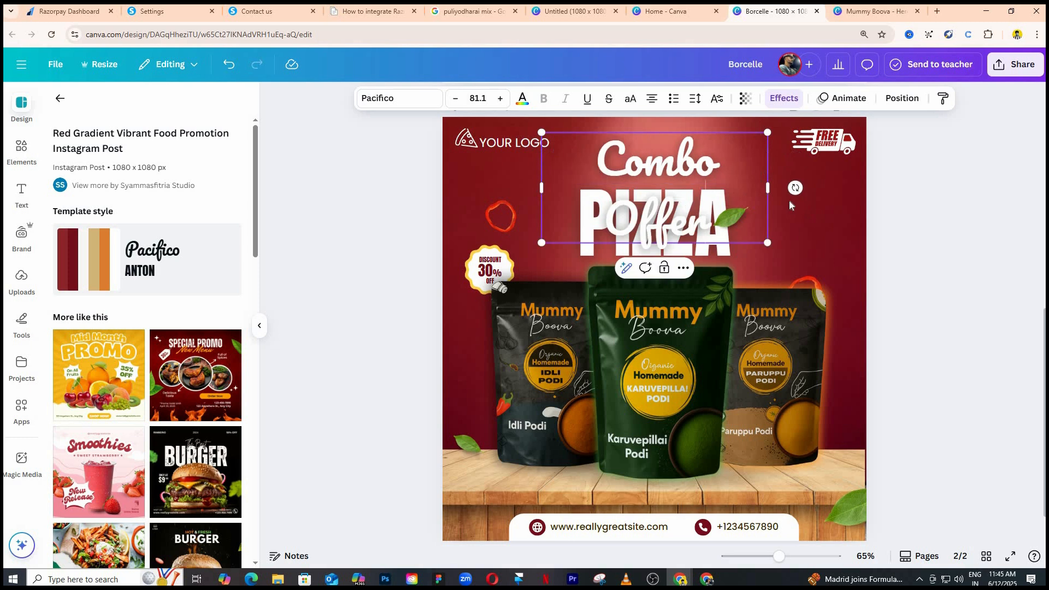
Reduce the "Combo Offer" title to size 61.8 so it fits on one line, and nudge it slightly left.
{"action": "left_click_drag", "start_coordinate": [768, 189], "coordinate": [702, 169]}
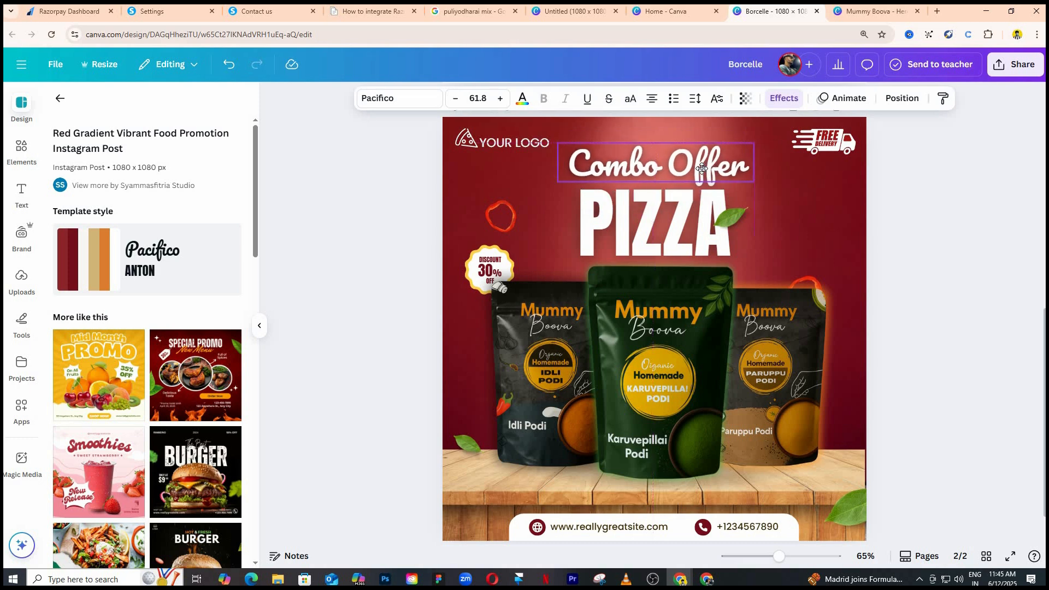
{"action": "key", "text": "Left"}
{"action": "key", "text": "Left"}
{"action": "key", "text": "Left"}
{"action": "key", "text": "Left"}
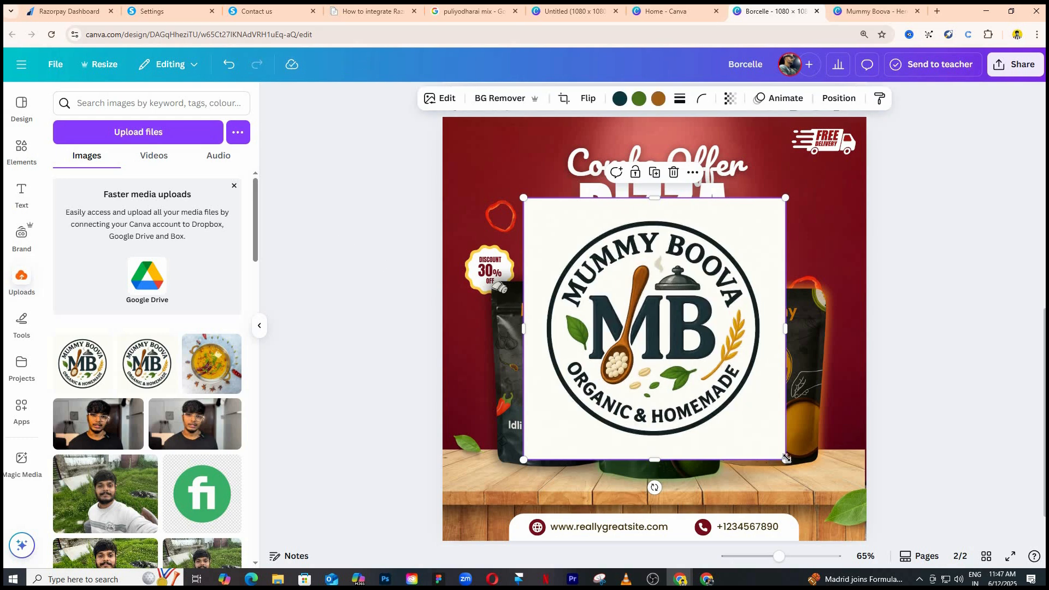
Shrink the Mummy Boova logo into the poster's upper-left corner and insert it into a circular photo frame from the elements library.
{"action": "left_click_drag", "start_coordinate": [686, 347], "coordinate": [676, 336]}
{"action": "left_click", "coordinate": [21, 151]}
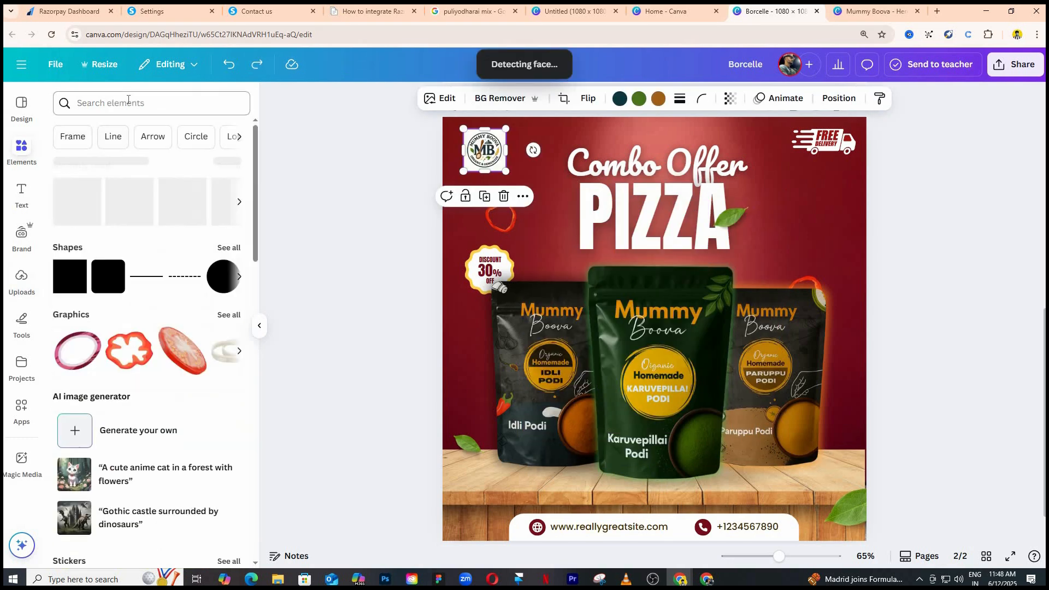
{"action": "left_click", "coordinate": [128, 103]}
{"action": "type", "text": "photo"}
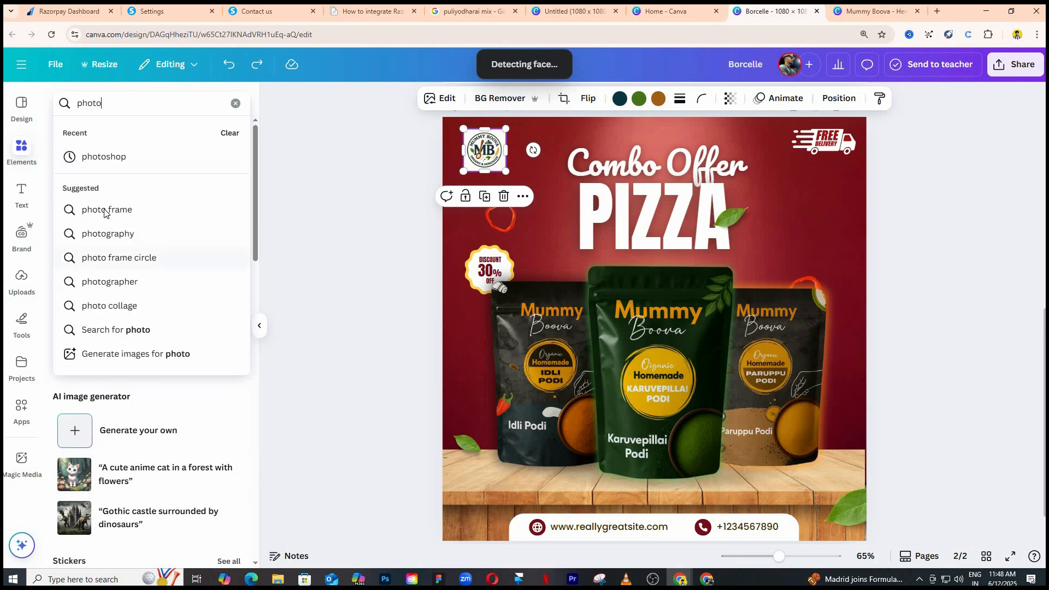
{"action": "left_click", "coordinate": [105, 211]}
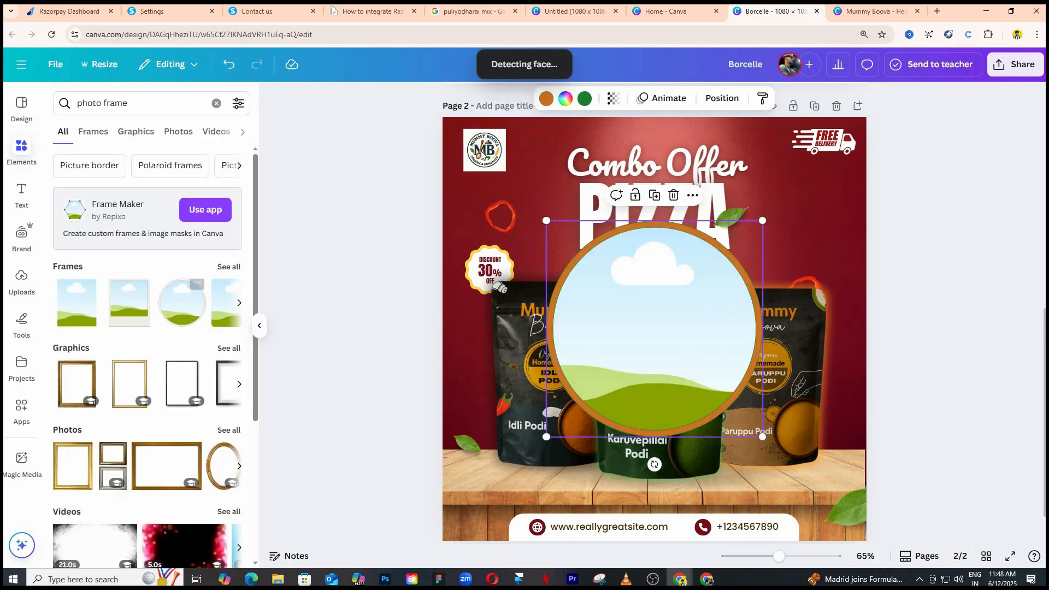
{"action": "left_click_drag", "start_coordinate": [485, 149], "coordinate": [650, 329]}
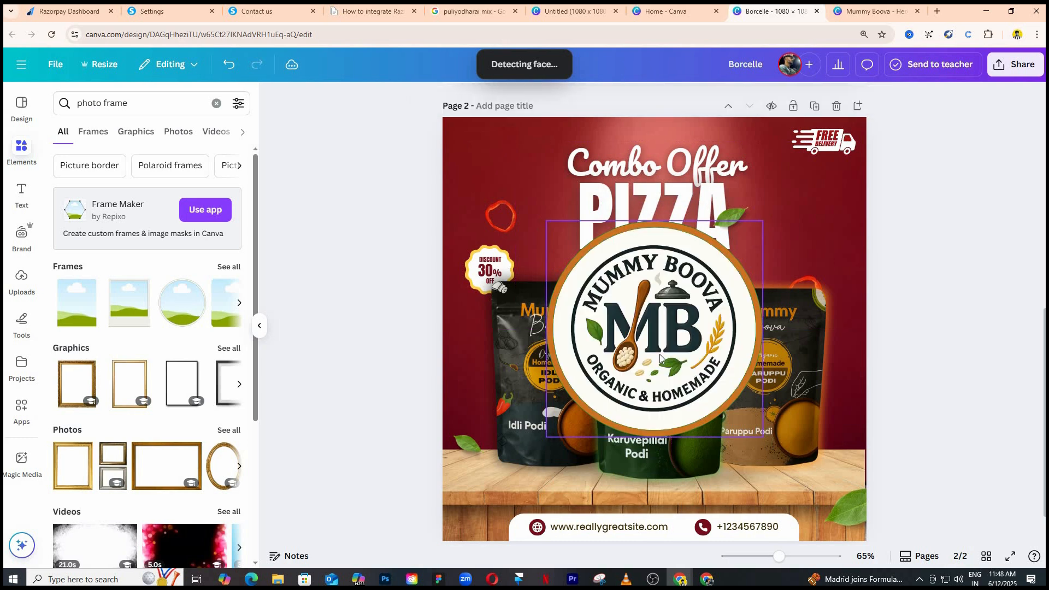
Shrink the framed logo and place it in the poster's upper-left corner.
{"action": "left_click", "coordinate": [751, 429]}
{"action": "left_click_drag", "start_coordinate": [781, 448], "coordinate": [507, 178]}
{"action": "left_click_drag", "start_coordinate": [568, 246], "coordinate": [506, 174]}
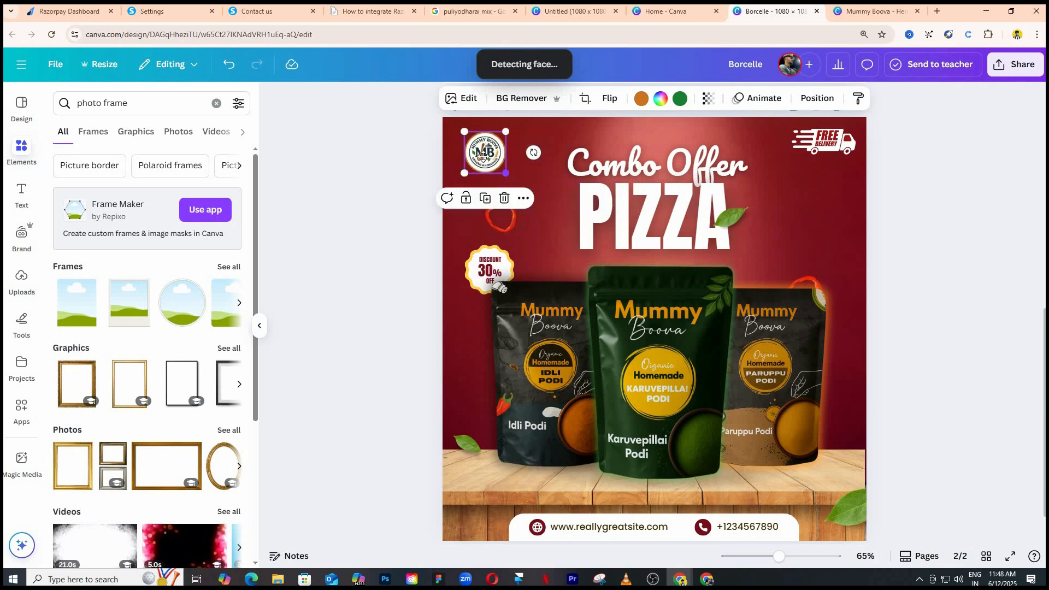
Try to enlarge and recentre the logo image inside its circular frame, and undo the adjustment.
{"action": "double_click", "coordinate": [500, 163]}
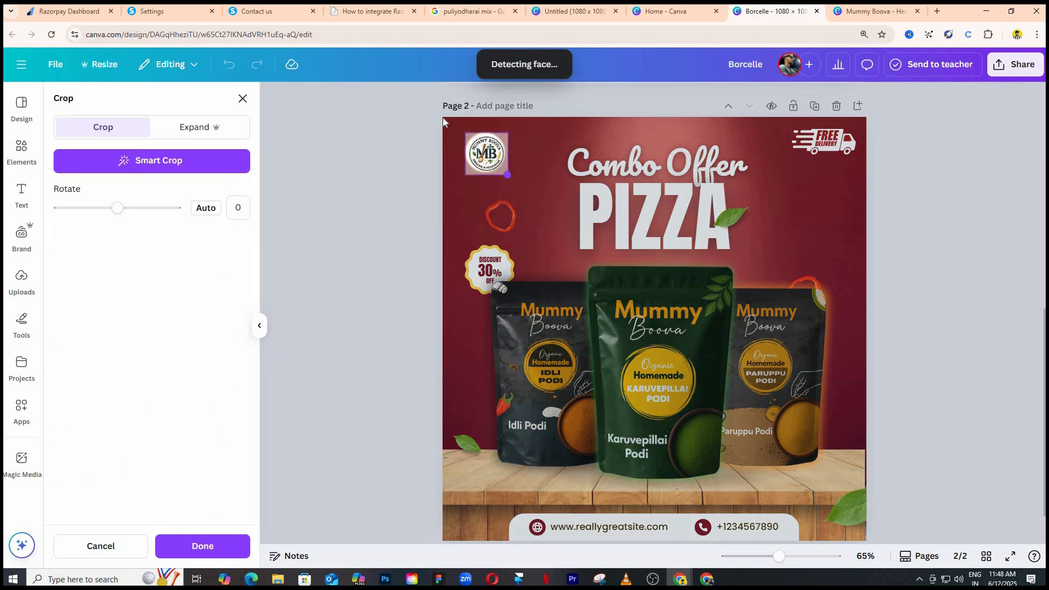
{"action": "scroll", "coordinate": [383, 236], "scroll_direction": "up", "scroll_amount": 6}
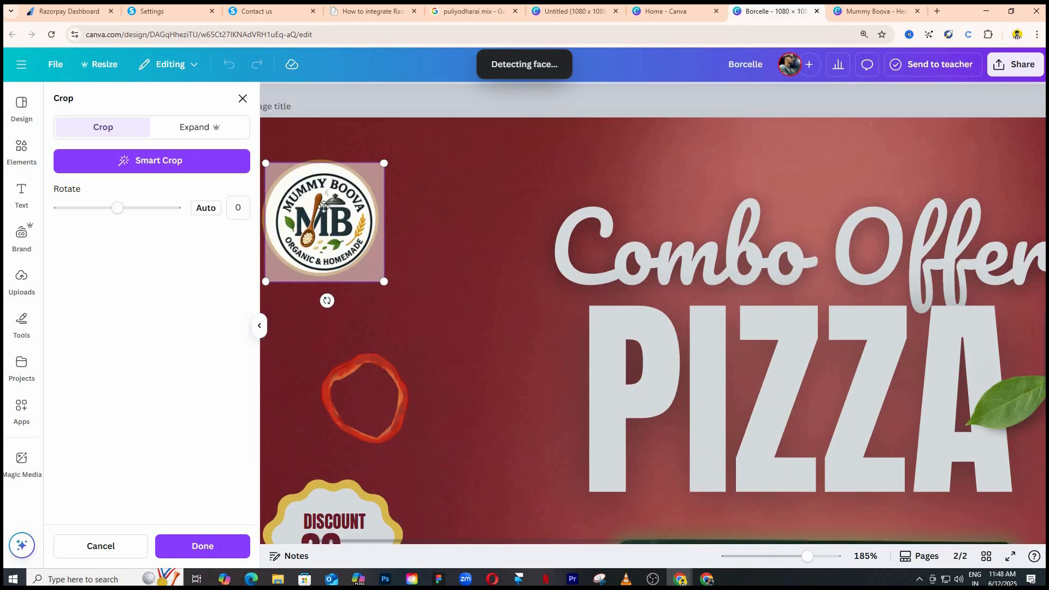
{"action": "left_click_drag", "start_coordinate": [258, 159], "coordinate": [258, 159]}
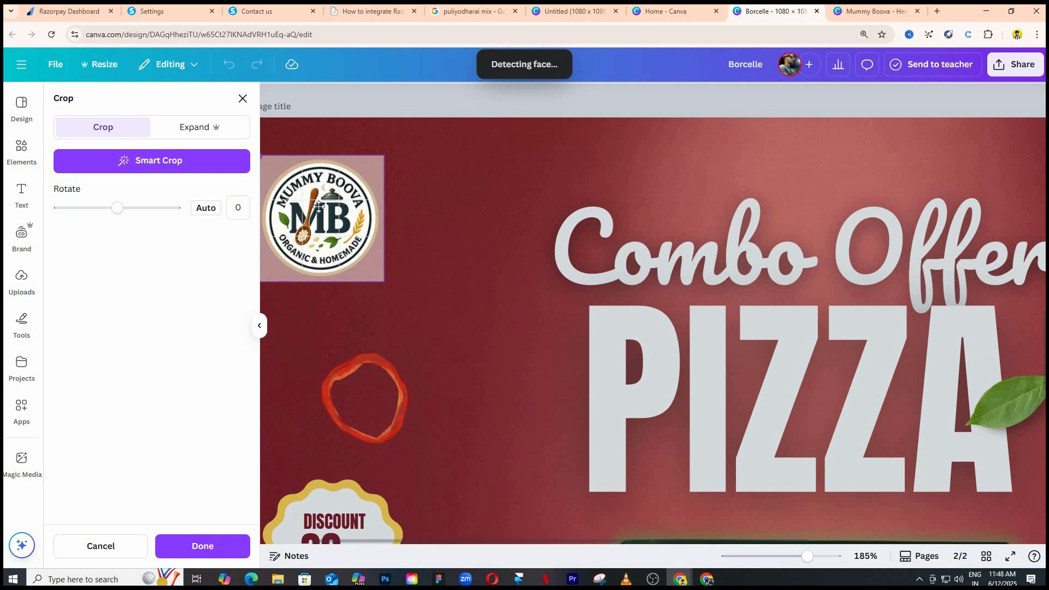
{"action": "left_click_drag", "start_coordinate": [310, 205], "coordinate": [312, 205]}
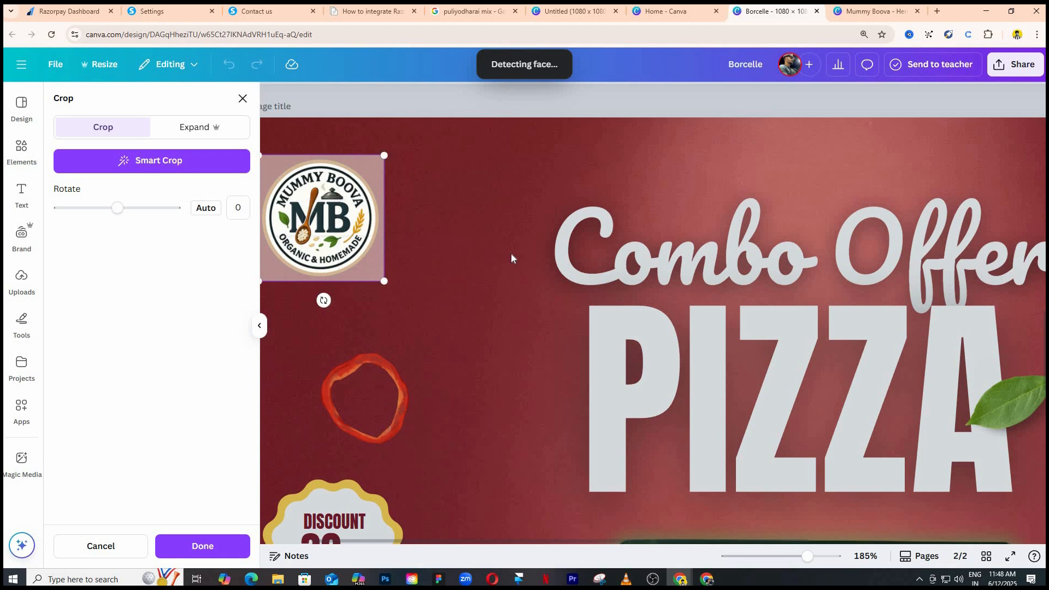
{"action": "left_click", "coordinate": [510, 253]}
{"action": "scroll", "coordinate": [481, 262], "scroll_direction": "down", "scroll_amount": 8}
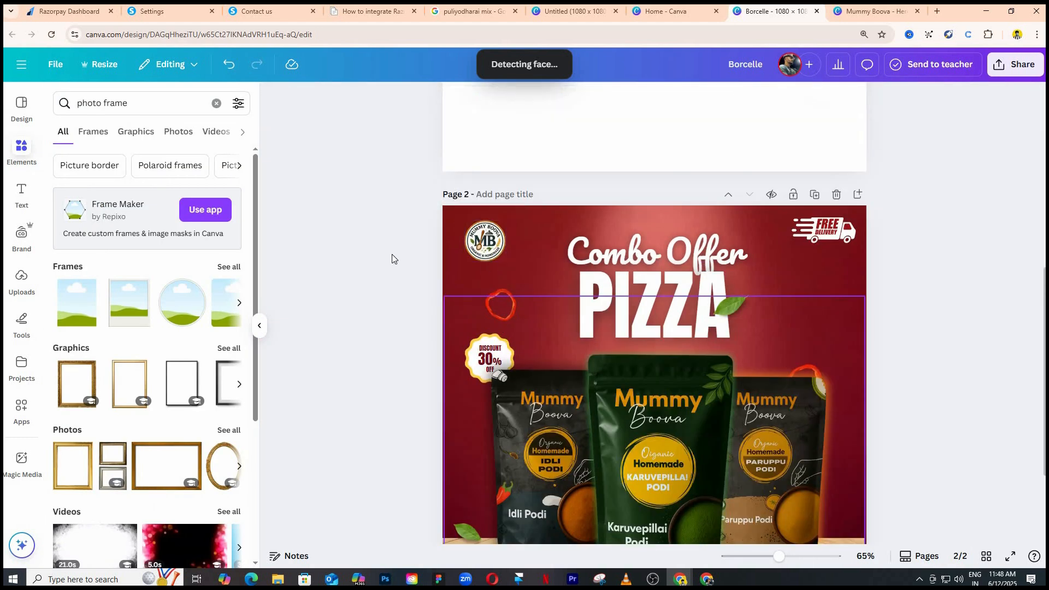
{"action": "key", "text": "ctrl+z"}
Replace the PIZZA heading with the price ₹650.
{"action": "scroll", "coordinate": [546, 276], "scroll_direction": "down", "scroll_amount": 2}
{"action": "left_click", "coordinate": [698, 210]}
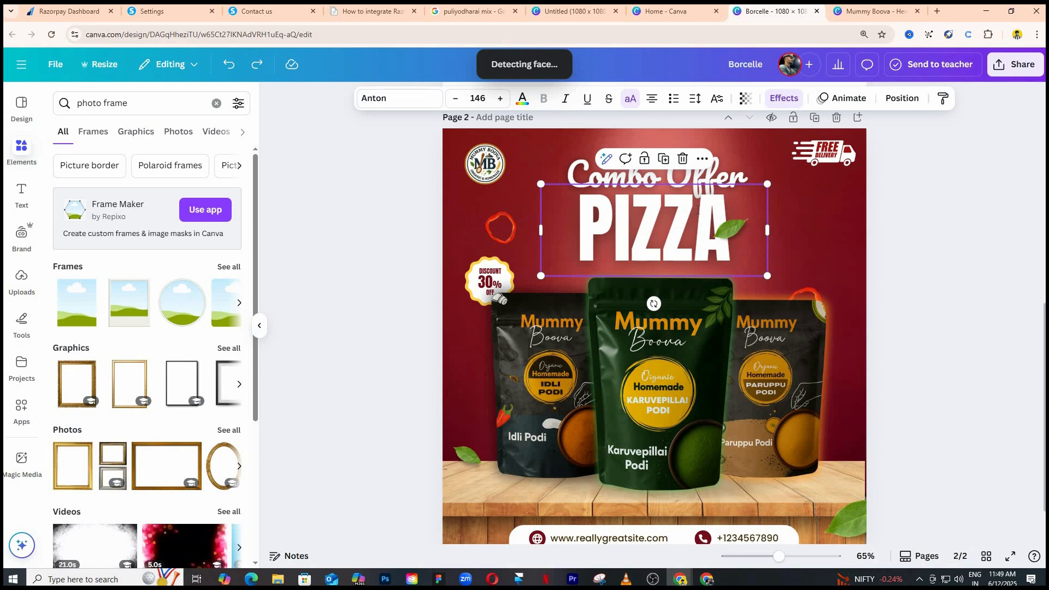
{"action": "double_click", "coordinate": [698, 210]}
{"action": "type", "text": "FOR"}
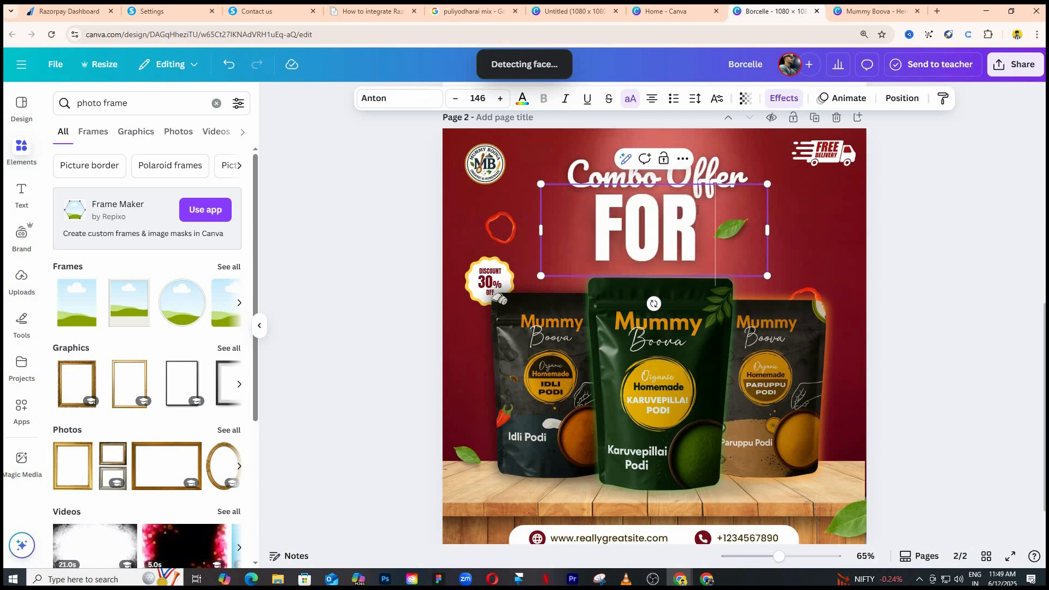
{"action": "key", "text": "BackSpace"}
{"action": "key", "text": "BackSpace"}
{"action": "key", "text": "BackSpace"}
{"action": "key", "text": "BackSpace"}
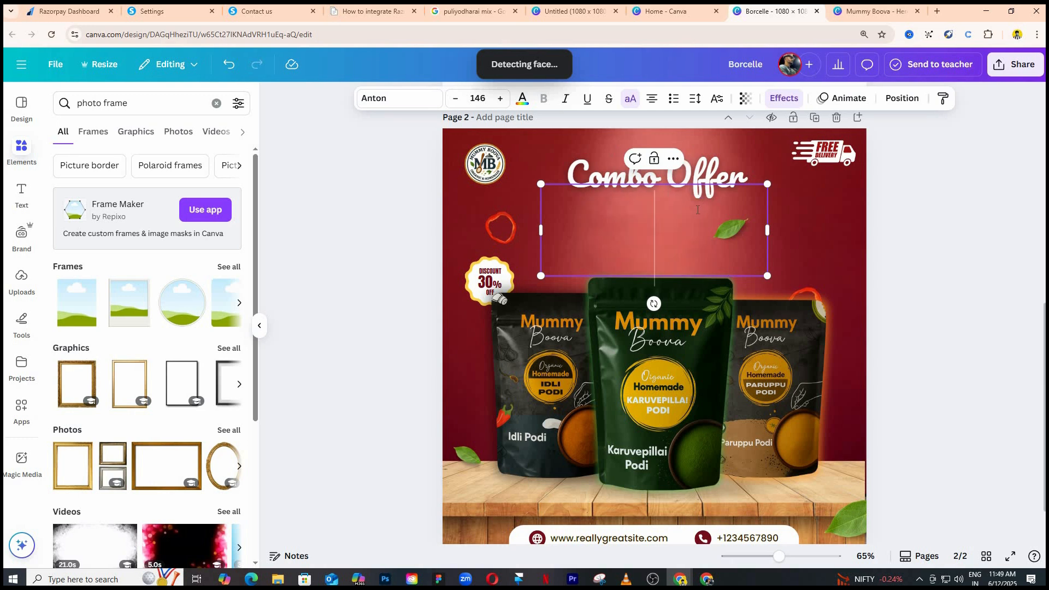
{"action": "type", "text": "₹"}
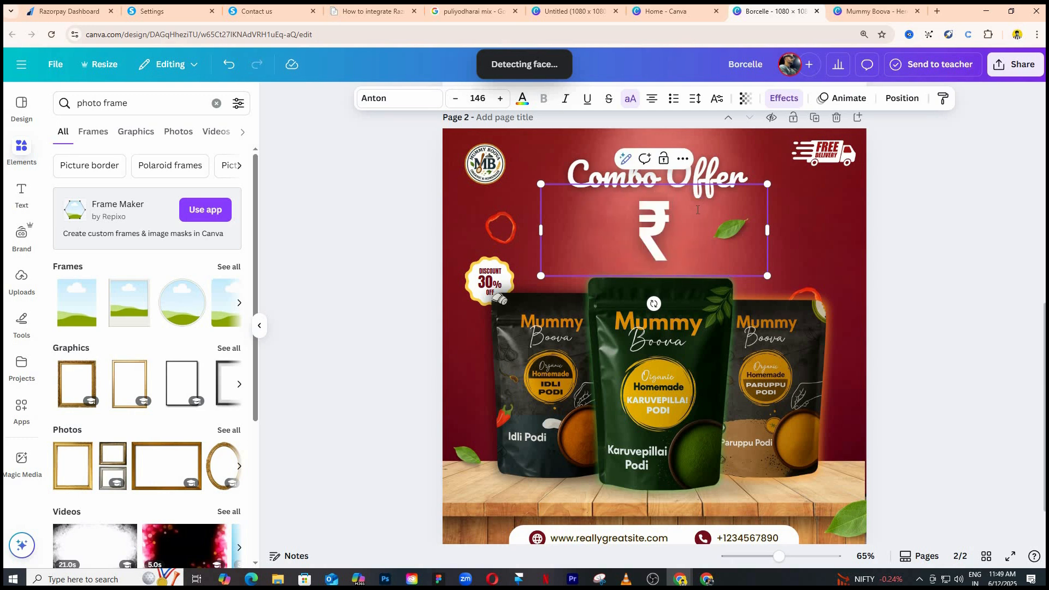
{"action": "type", "text": "650"}
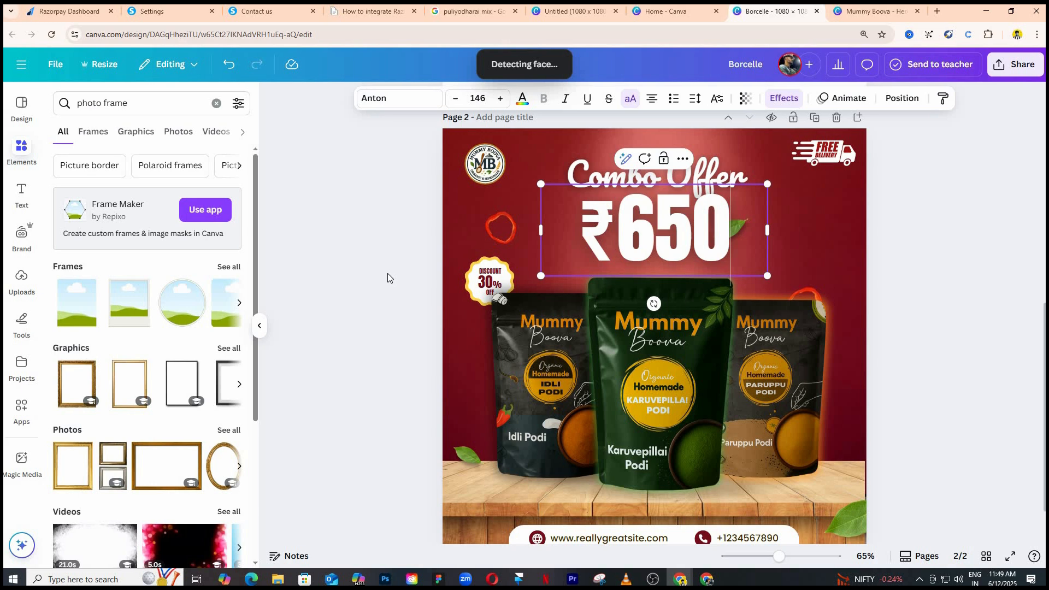
{"action": "key", "text": "Escape"}
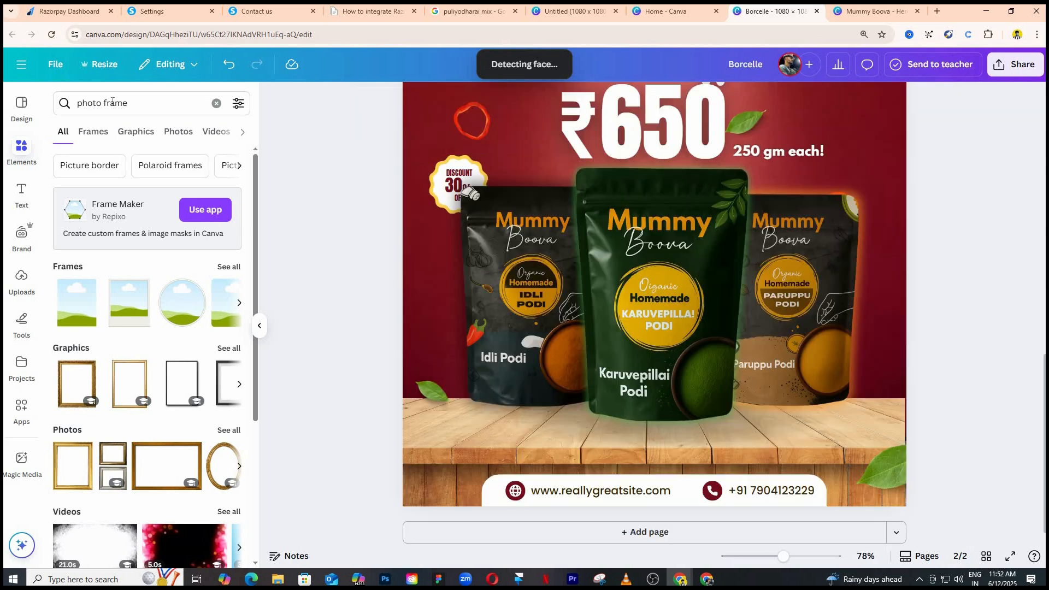
Search the elements for "whatsapp", add the green WhatsApp logo and shrink it to icon size just above the contact strip.
{"action": "triple_click", "coordinate": [109, 102]}
{"action": "type", "text": "whatsapp"}
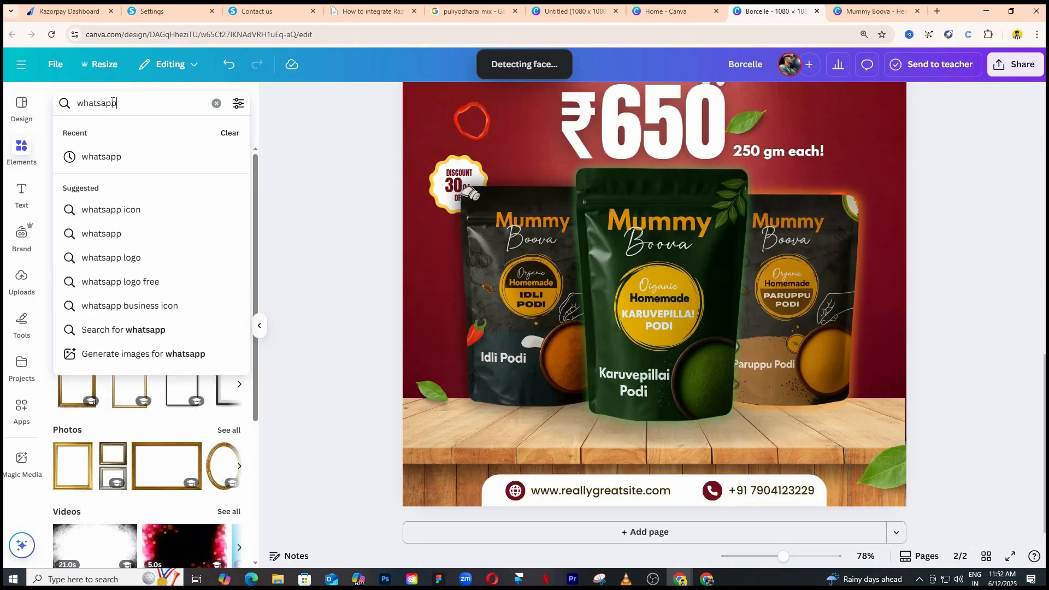
{"action": "key", "text": "Return"}
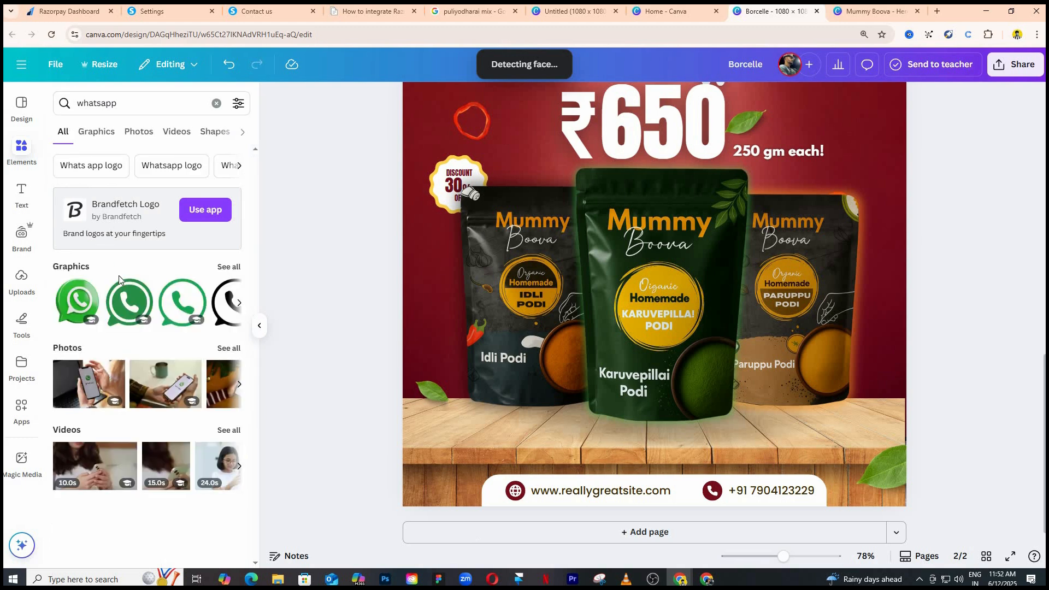
{"action": "left_click_drag", "start_coordinate": [839, 457], "coordinate": [680, 280]}
{"action": "left_click_drag", "start_coordinate": [626, 202], "coordinate": [696, 385]}
{"action": "mouse_move", "coordinate": [600, 274]}
{"action": "left_mouse_down"}
{"action": "mouse_move", "coordinate": [568, 255]}
{"action": "mouse_move", "coordinate": [496, 494]}
{"action": "mouse_move", "coordinate": [517, 491]}
{"action": "mouse_move", "coordinate": [504, 462]}
{"action": "left_mouse_up"}
Delete the globe icon from the contact strip and put the WhatsApp icon in its place.
{"action": "left_click", "coordinate": [516, 491]}
{"action": "key", "text": "Delete"}
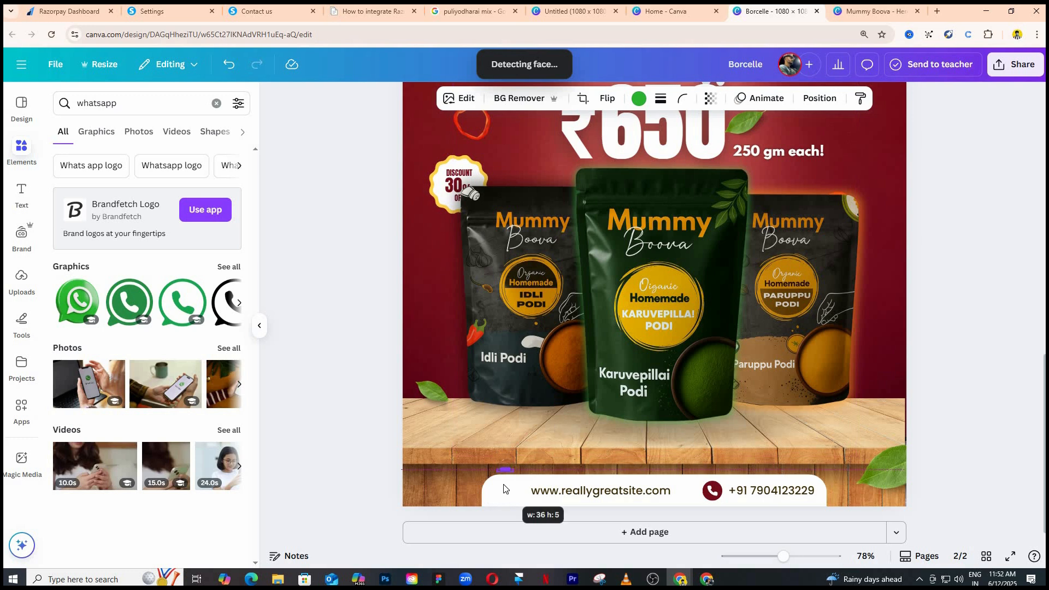
{"action": "left_click_drag", "start_coordinate": [504, 463], "coordinate": [501, 492]}
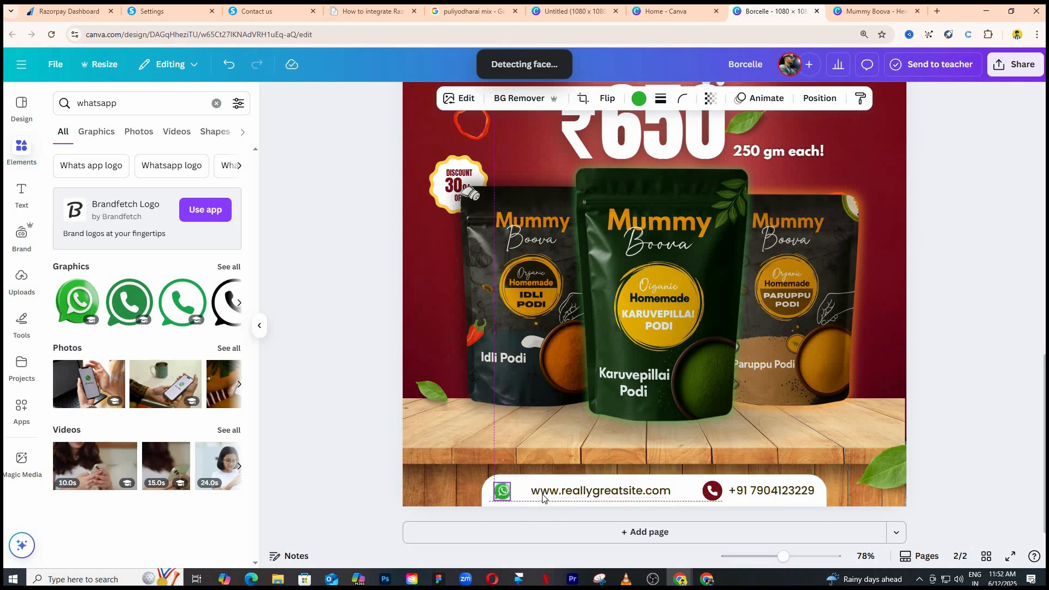
Replace the website address with the WhatsApp phone number, narrow its text box and move it beside the WhatsApp icon.
{"action": "double_click", "coordinate": [632, 494]}
{"action": "key", "text": "BackSpace"}
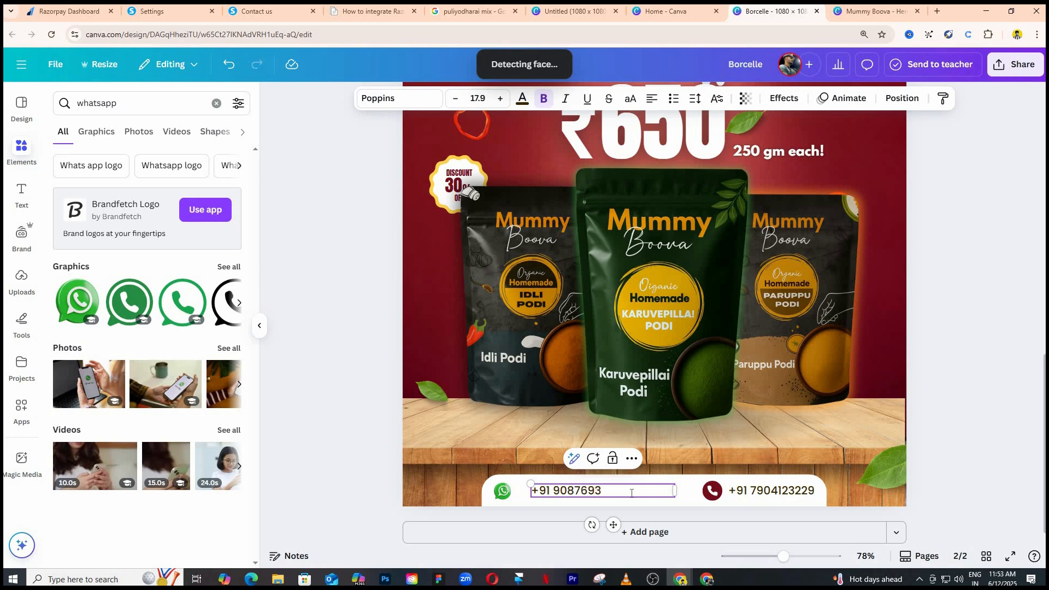
{"action": "left_click_drag", "start_coordinate": [676, 494], "coordinate": [590, 491]}
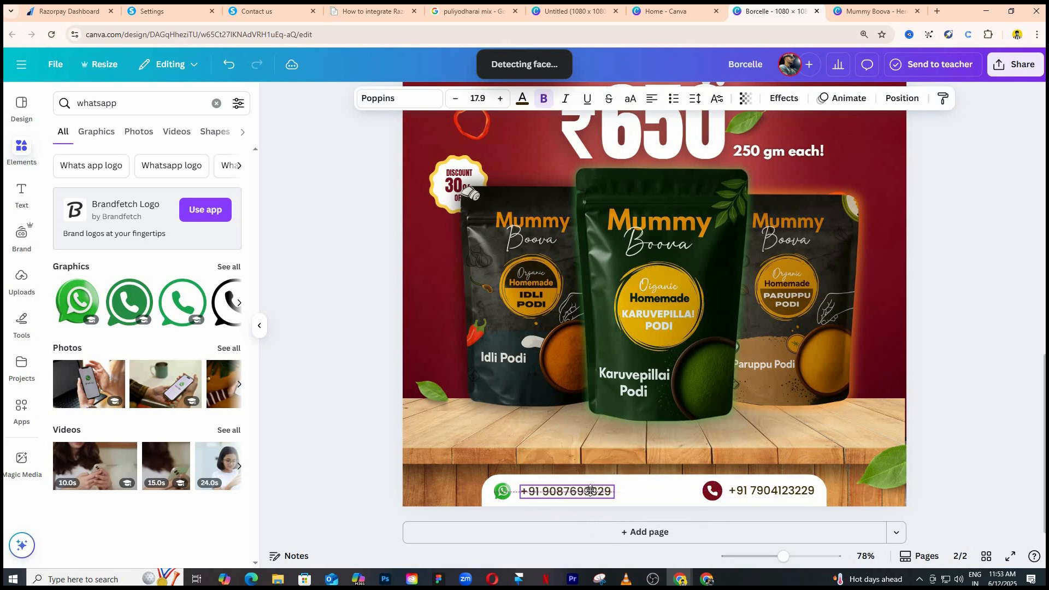
{"action": "left_click", "coordinate": [354, 350]}
{"action": "left_click", "coordinate": [556, 491]}
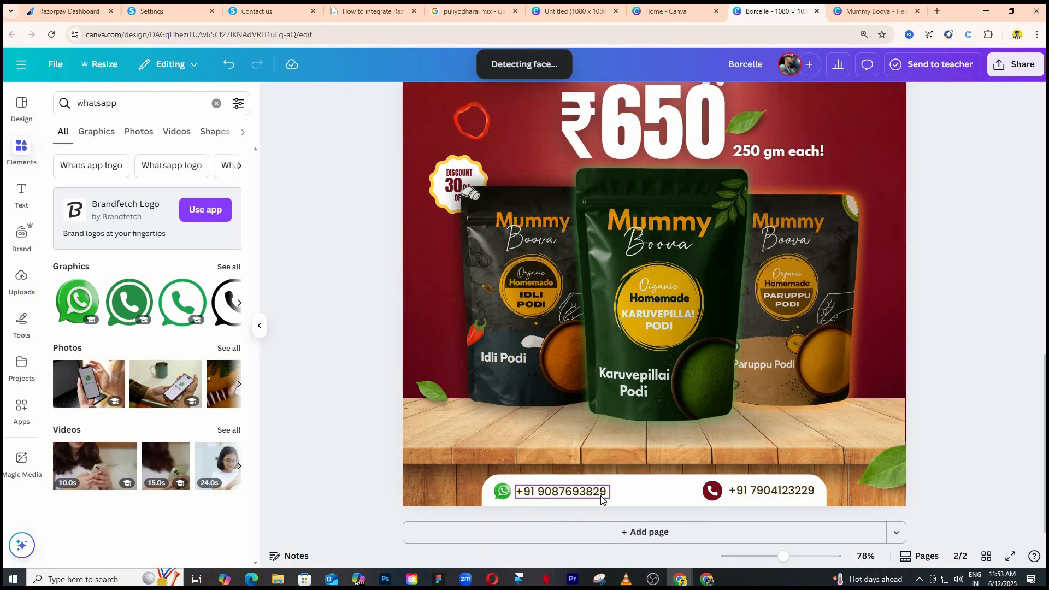
Group the WhatsApp icon with its phone number and fine-tune the group's size in the contact strip.
{"action": "left_click", "coordinate": [293, 326]}
{"action": "scroll", "coordinate": [350, 323], "scroll_direction": "up", "scroll_amount": 1}
{"action": "scroll", "coordinate": [372, 343], "scroll_direction": "down", "scroll_amount": 1}
{"action": "left_click", "coordinate": [503, 491]}
{"action": "left_click", "coordinate": [547, 497], "text": "shift"}
{"action": "key", "text": "ctrl+g"}
{"action": "left_click_drag", "start_coordinate": [611, 499], "coordinate": [605, 498]}
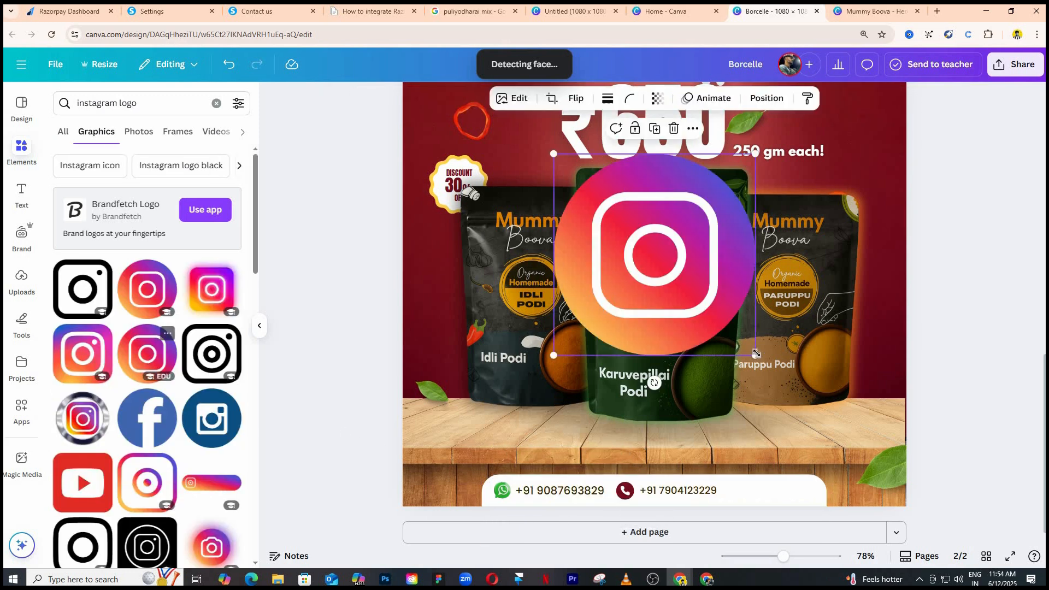
Place the Instagram logo after the second phone number in the contact strip and add a copy of that number's text beside it.
{"action": "left_click_drag", "start_coordinate": [756, 353], "coordinate": [737, 490]}
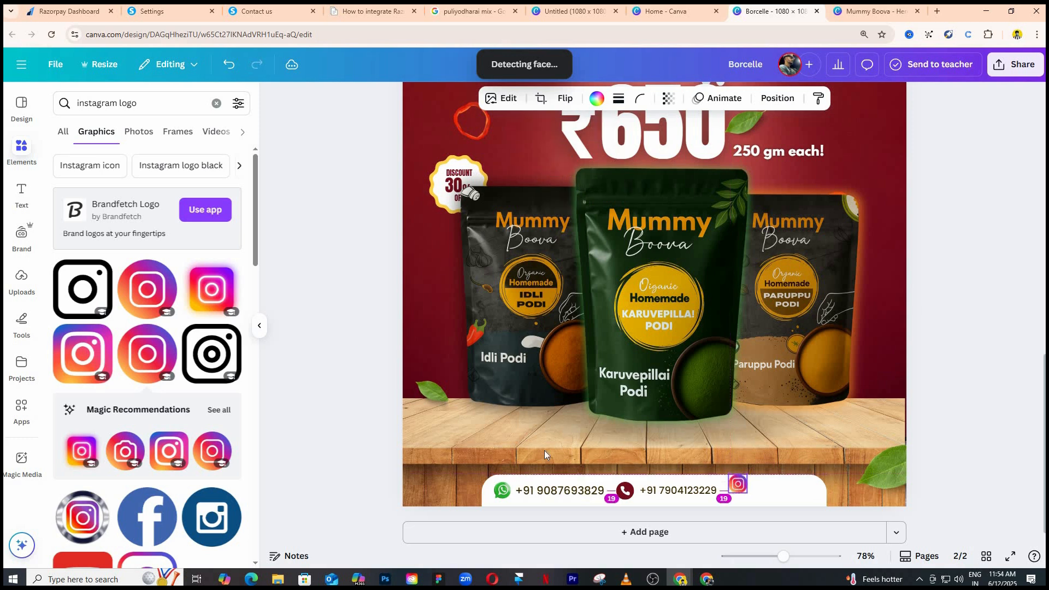
{"action": "left_click", "coordinate": [322, 349]}
{"action": "left_click", "coordinate": [673, 493]}
{"action": "left_click", "coordinate": [671, 464]}
{"action": "left_click", "coordinate": [672, 436]}
{"action": "left_click_drag", "start_coordinate": [693, 490], "coordinate": [793, 493], "text": "alt"}
Replace the copied text with the Instagram handle themummyboova and reduce it to size 12.2.
{"action": "double_click", "coordinate": [793, 494]}
{"action": "key", "text": "BackSpace"}
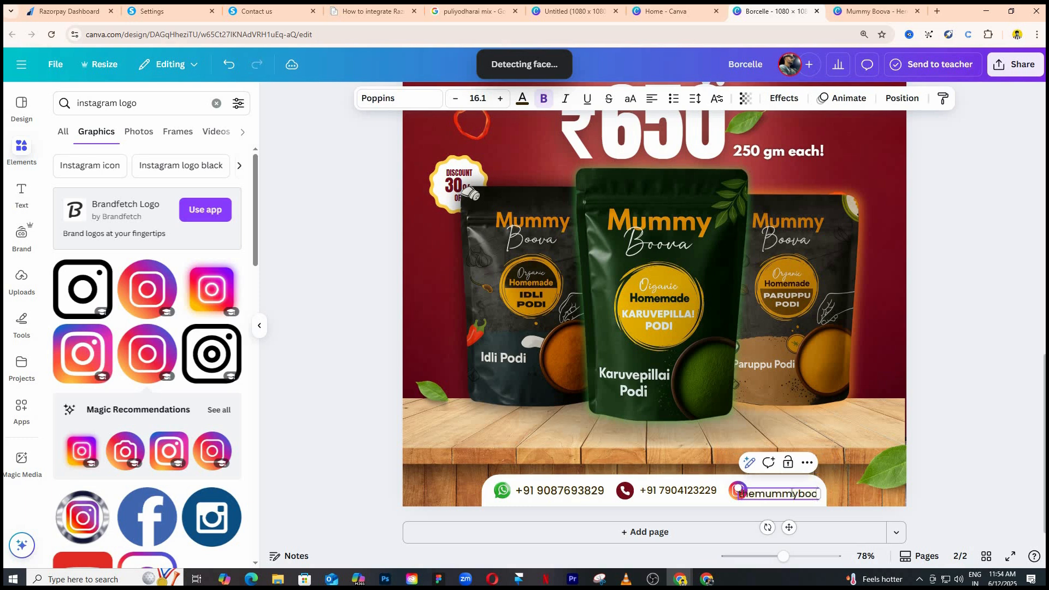
{"action": "key", "text": "Escape"}
{"action": "left_click_drag", "start_coordinate": [828, 501], "coordinate": [835, 501]}
Position the themummyboova handle directly beside the Instagram logo and nudge the logo slightly right.
{"action": "left_click_drag", "start_coordinate": [739, 489], "coordinate": [796, 492]}
{"action": "key", "text": "Left"}
{"action": "key", "text": "Left"}
{"action": "key", "text": "Left"}
{"action": "key", "text": "Left"}
{"action": "key", "text": "Left"}
{"action": "key", "text": "Left"}
{"action": "left_click", "coordinate": [951, 479]}
{"action": "left_click", "coordinate": [739, 491]}
{"action": "key", "text": "Right"}
{"action": "key", "text": "Right"}
{"action": "left_click", "coordinate": [782, 496]}
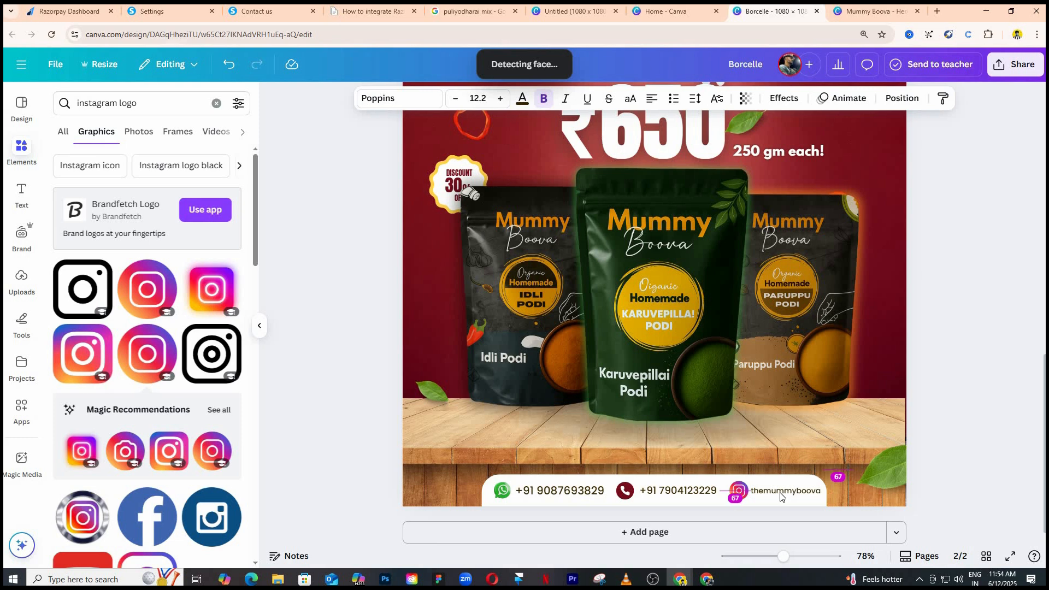
Ungroup the WhatsApp icon from its phone number and shrink the number to match the Instagram handle's text.
{"action": "left_click", "coordinate": [386, 339]}
{"action": "left_click", "coordinate": [560, 491]}
{"action": "key", "text": "ctrl+shift+g"}
{"action": "left_click", "coordinate": [378, 375]}
{"action": "left_click", "coordinate": [589, 495]}
{"action": "left_click_drag", "start_coordinate": [516, 485], "coordinate": [560, 492]}
{"action": "left_click", "coordinate": [395, 413]}
Shrink the second phone number to match the other contact texts and move its phone icon beside it.
{"action": "left_click", "coordinate": [659, 489]}
{"action": "mouse_move", "coordinate": [640, 486]}
{"action": "left_mouse_down"}
{"action": "mouse_move", "coordinate": [678, 491]}
{"action": "mouse_move", "coordinate": [628, 497]}
{"action": "left_mouse_up"}
{"action": "left_click", "coordinate": [628, 491]}
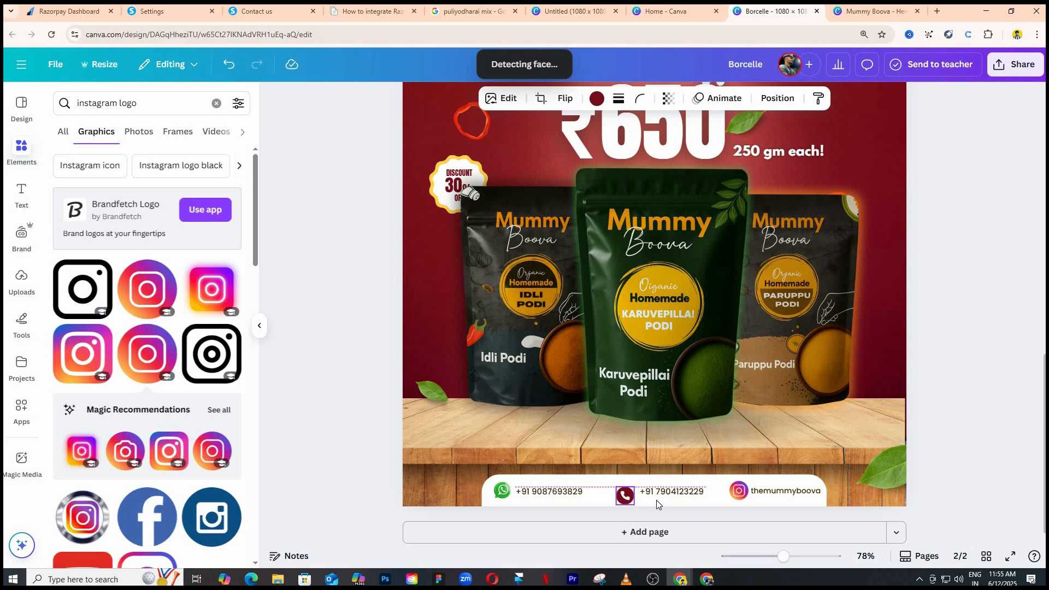
{"action": "scroll", "coordinate": [659, 504], "scroll_direction": "up", "scroll_amount": 3}
{"action": "left_click", "coordinate": [289, 411]}
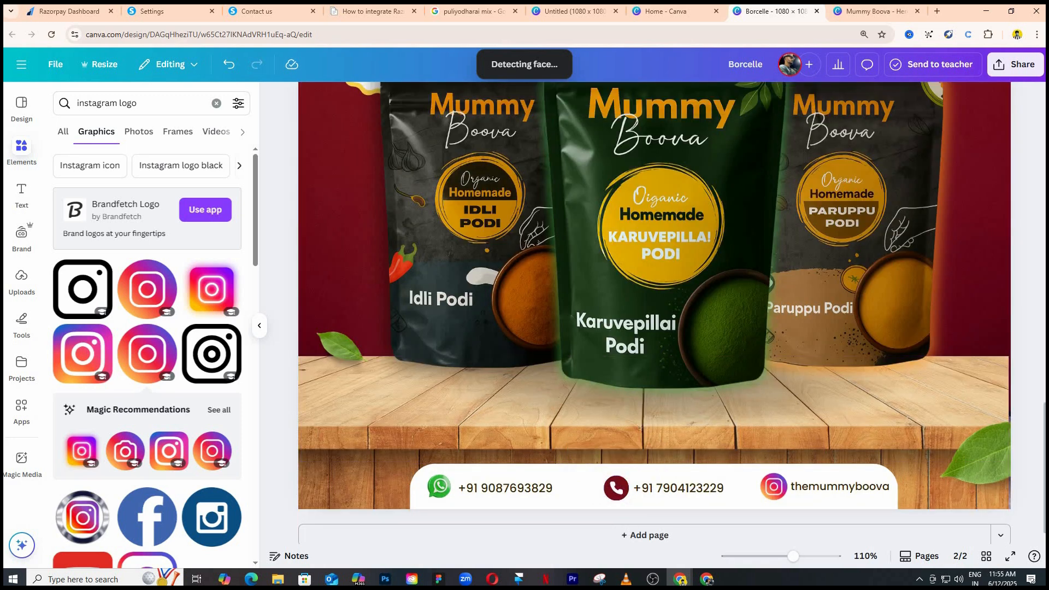
Nudge the WhatsApp icon into line with its number and shift the Instagram logo and handle slightly left in the contact strip.
{"action": "left_click", "coordinate": [441, 487]}
{"action": "scroll", "coordinate": [273, 382], "scroll_direction": "down", "scroll_amount": 5}
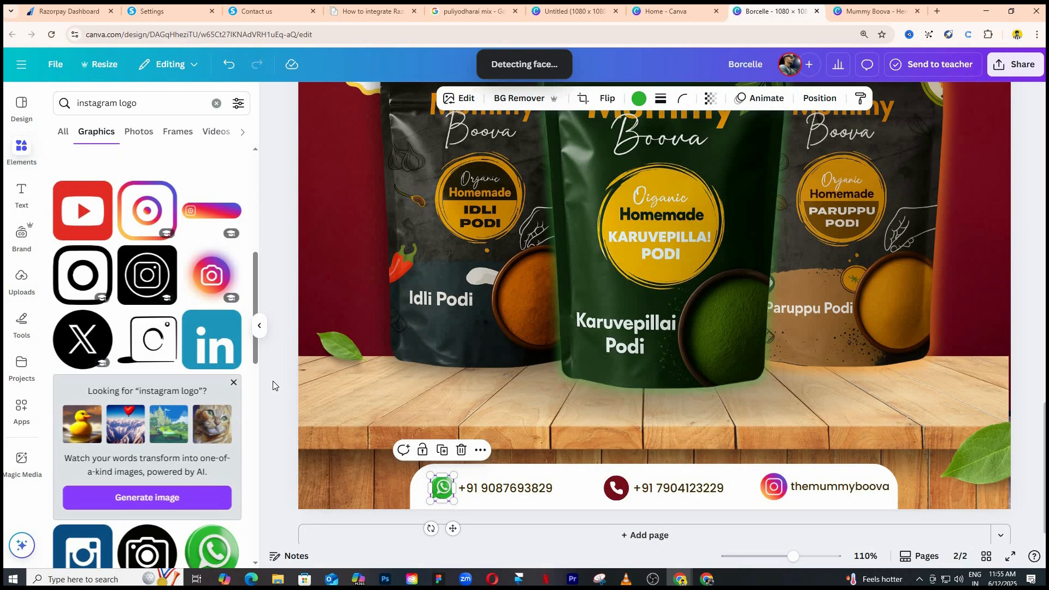
{"action": "left_click", "coordinate": [273, 382]}
{"action": "left_click", "coordinate": [775, 488]}
{"action": "left_click_drag", "start_coordinate": [824, 488], "coordinate": [812, 490]}
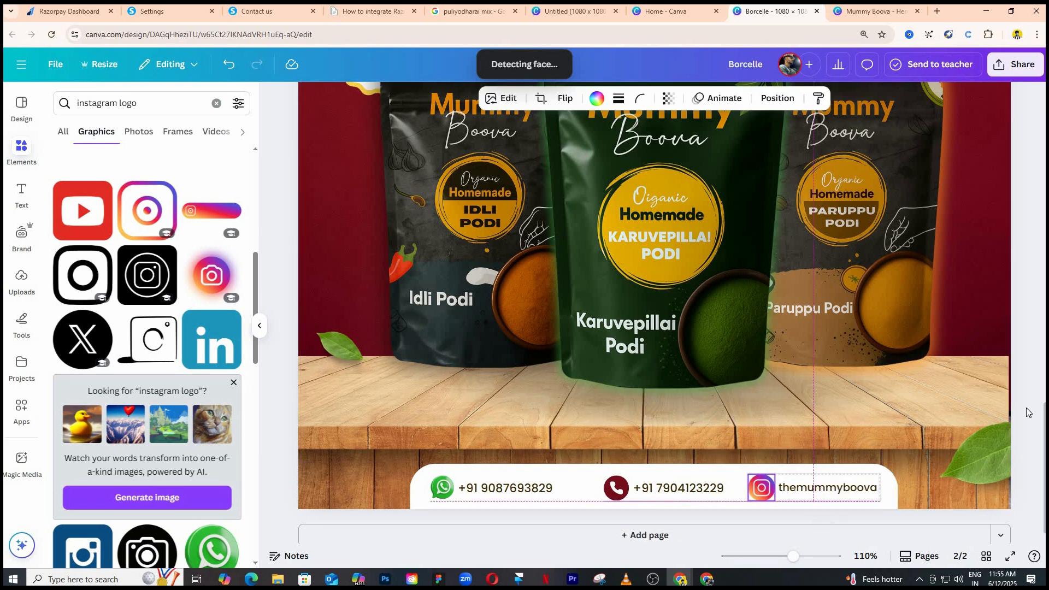
{"action": "left_click", "coordinate": [1030, 413]}
Group the phone and WhatsApp icons with their numbers and space the three contacts evenly across the strip.
{"action": "left_click", "coordinate": [660, 490]}
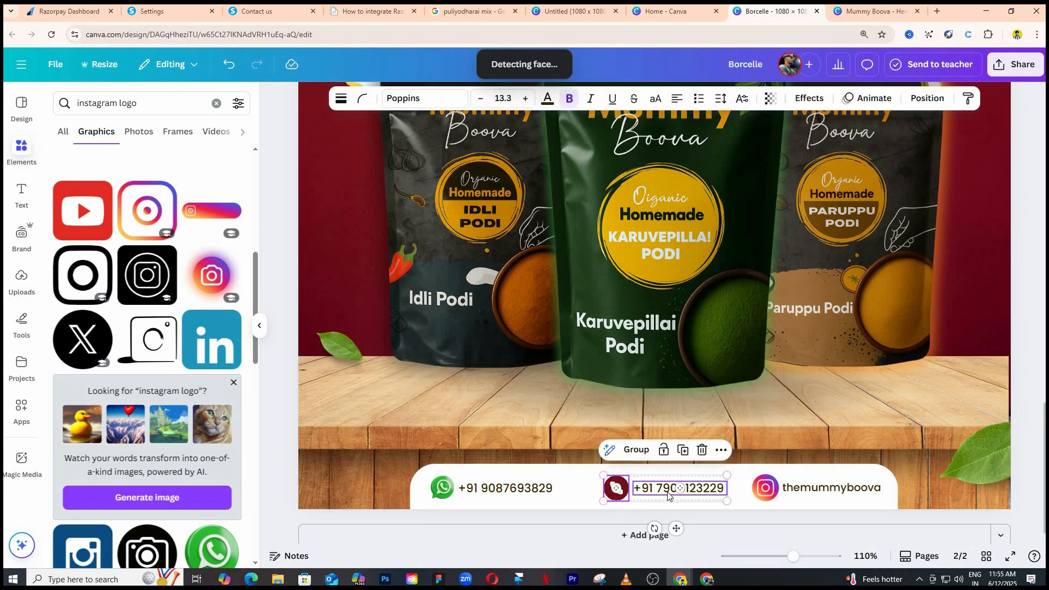
{"action": "left_click", "coordinate": [456, 494]}
{"action": "left_click_drag", "start_coordinate": [503, 490], "coordinate": [506, 490]}
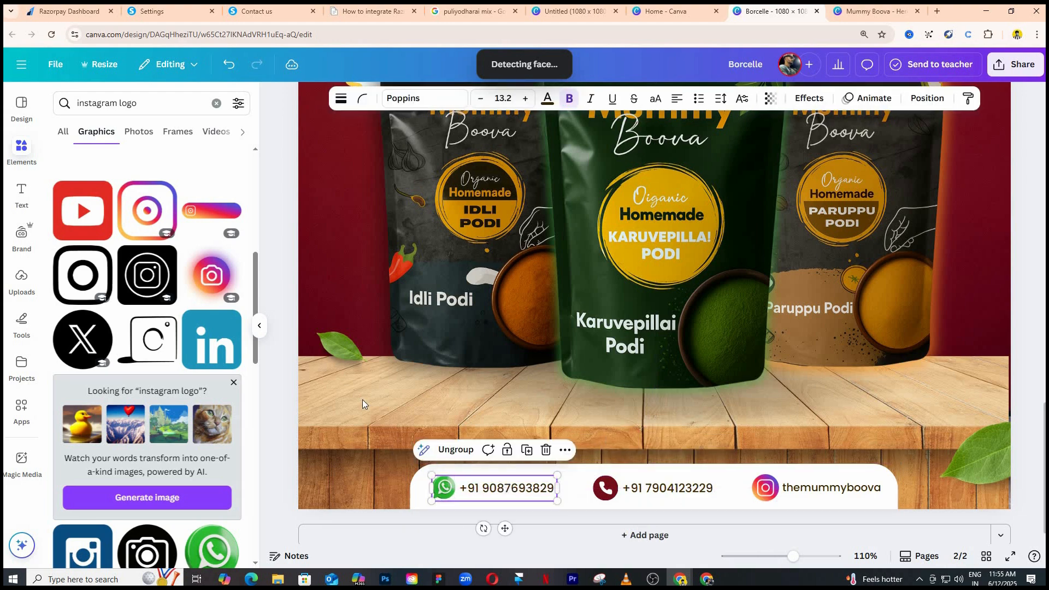
{"action": "scroll", "coordinate": [339, 367], "scroll_direction": "down", "scroll_amount": 3}
{"action": "left_click", "coordinate": [337, 366]}
{"action": "left_click_drag", "start_coordinate": [661, 482], "coordinate": [660, 482]}
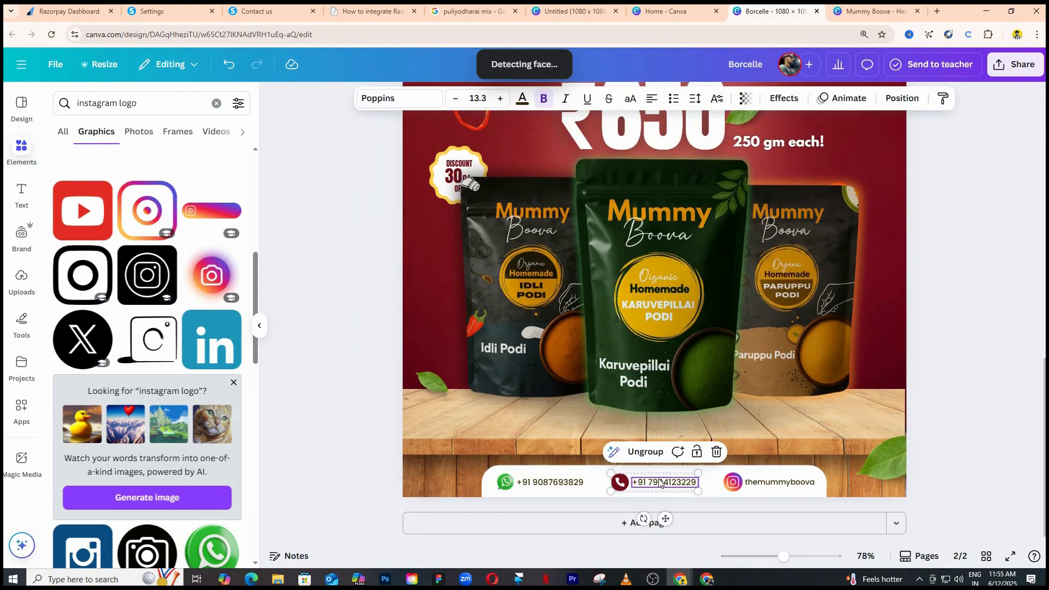
{"action": "left_click", "coordinate": [362, 368]}
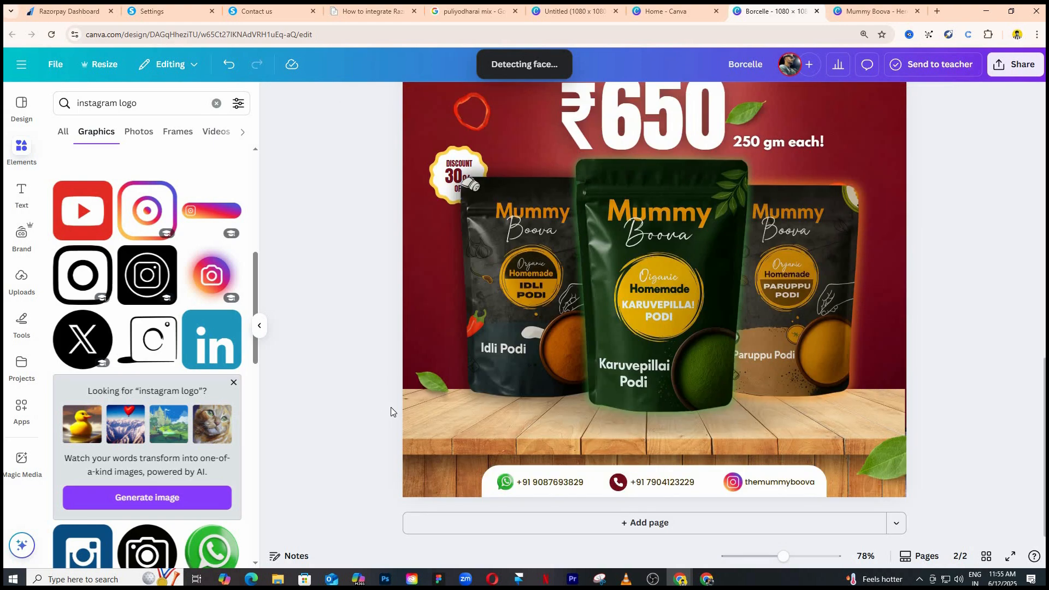
Examine the overall layout of the combo offer poster on page 2.
{"action": "scroll", "coordinate": [391, 408], "scroll_direction": "down", "scroll_amount": 2}
{"action": "scroll", "coordinate": [406, 277], "scroll_direction": "down", "scroll_amount": 1}
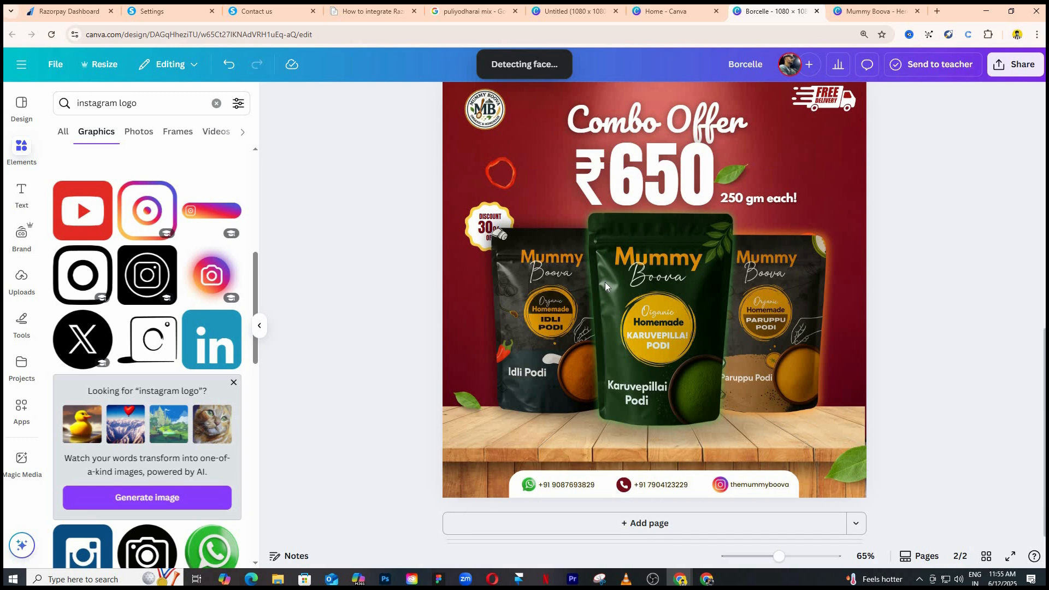
{"action": "scroll", "coordinate": [842, 202], "scroll_direction": "up", "scroll_amount": 1}
{"action": "scroll", "coordinate": [845, 199], "scroll_direction": "down", "scroll_amount": 1}
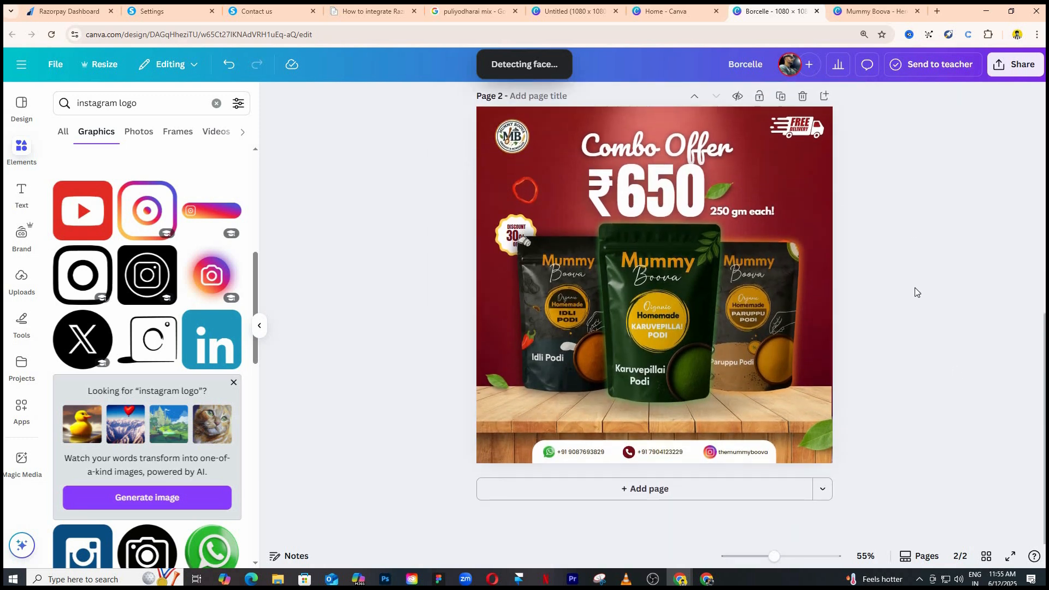
{"action": "scroll", "coordinate": [899, 274], "scroll_direction": "up", "scroll_amount": 1}
{"action": "scroll", "coordinate": [889, 244], "scroll_direction": "down", "scroll_amount": 1}
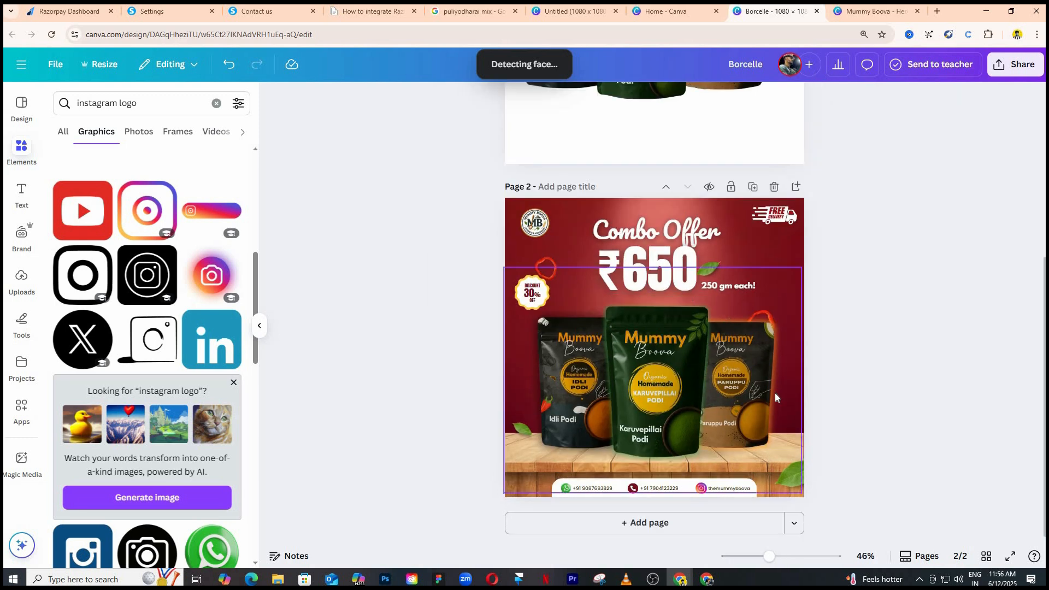
{"action": "scroll", "coordinate": [365, 241], "scroll_direction": "up", "scroll_amount": 1}
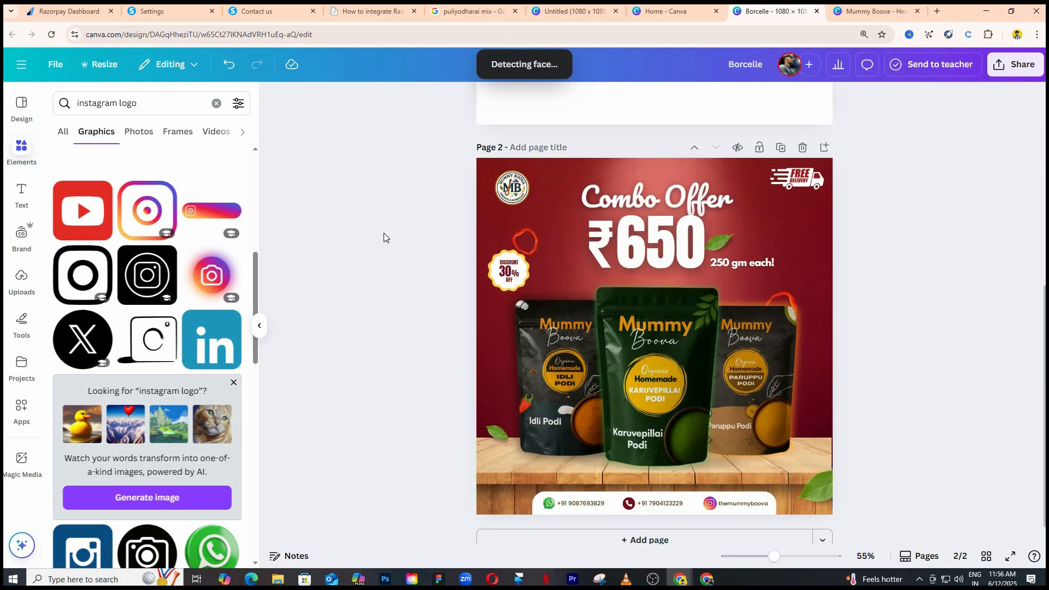
{"action": "scroll", "coordinate": [384, 237], "scroll_direction": "down", "scroll_amount": 1}
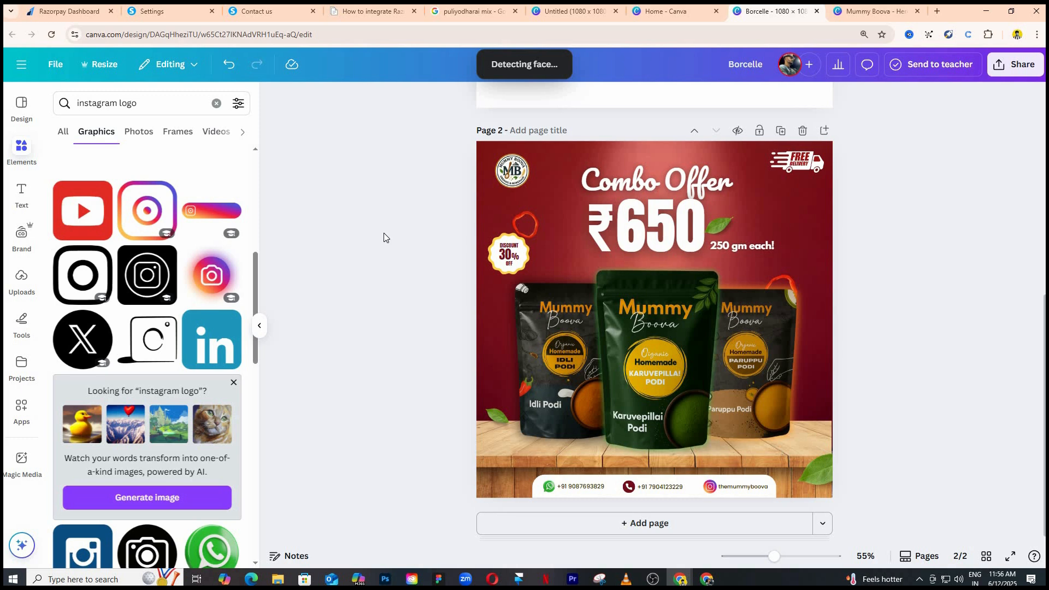
Change the poster heading to Ultimate Combo and fit its text box to keep it on one line.
{"action": "double_click", "coordinate": [692, 180]}
{"action": "key", "text": "BackSpace"}
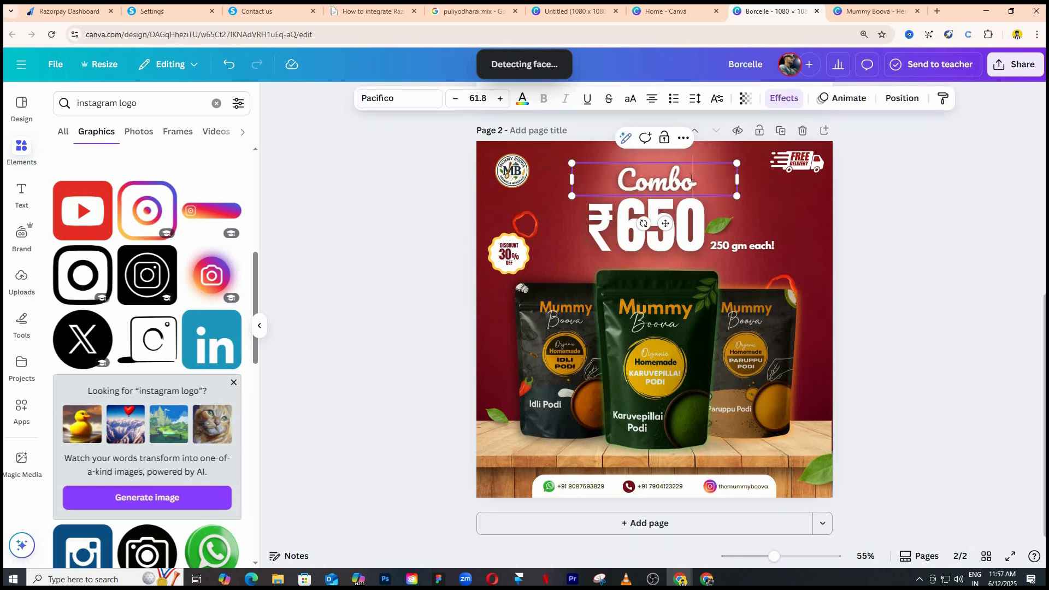
{"action": "key", "text": "Home"}
{"action": "type", "text": "Ultimate"}
{"action": "left_click_drag", "start_coordinate": [737, 198], "coordinate": [718, 187]}
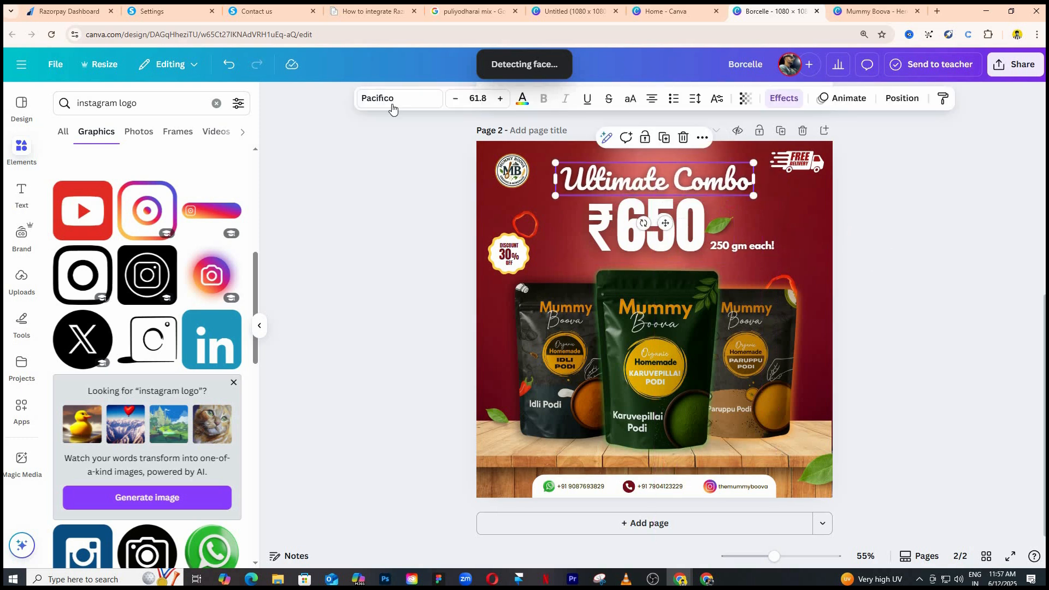
Try the Gagalin and Lilita One fonts on the Ultimate Combo heading.
{"action": "left_click", "coordinate": [385, 100]}
{"action": "scroll", "coordinate": [141, 337], "scroll_direction": "down", "scroll_amount": 3}
{"action": "left_click", "coordinate": [125, 395]}
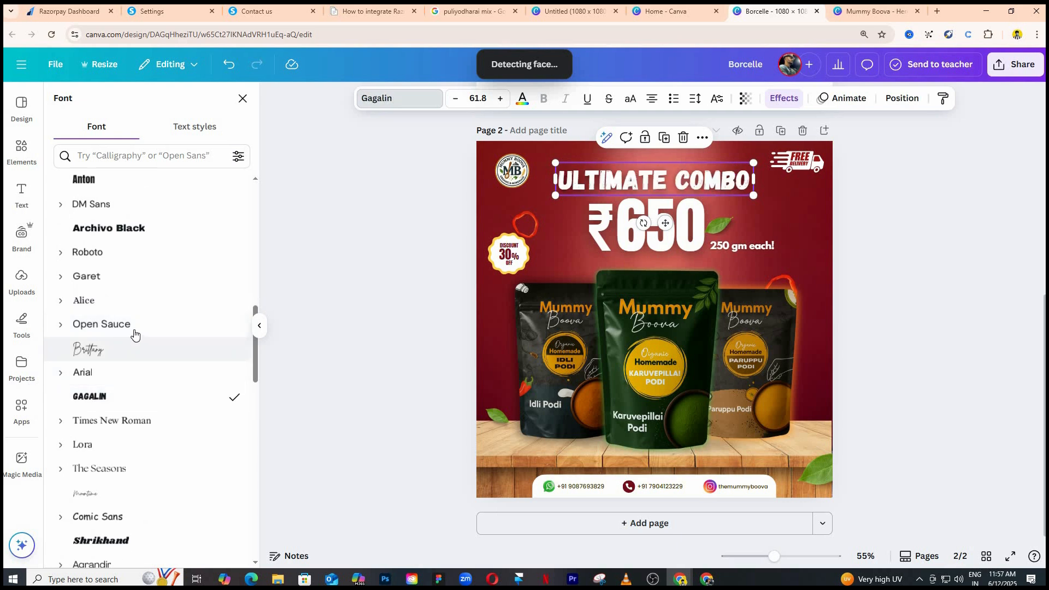
{"action": "scroll", "coordinate": [140, 331], "scroll_direction": "down", "scroll_amount": 5}
{"action": "scroll", "coordinate": [141, 333], "scroll_direction": "down", "scroll_amount": 1}
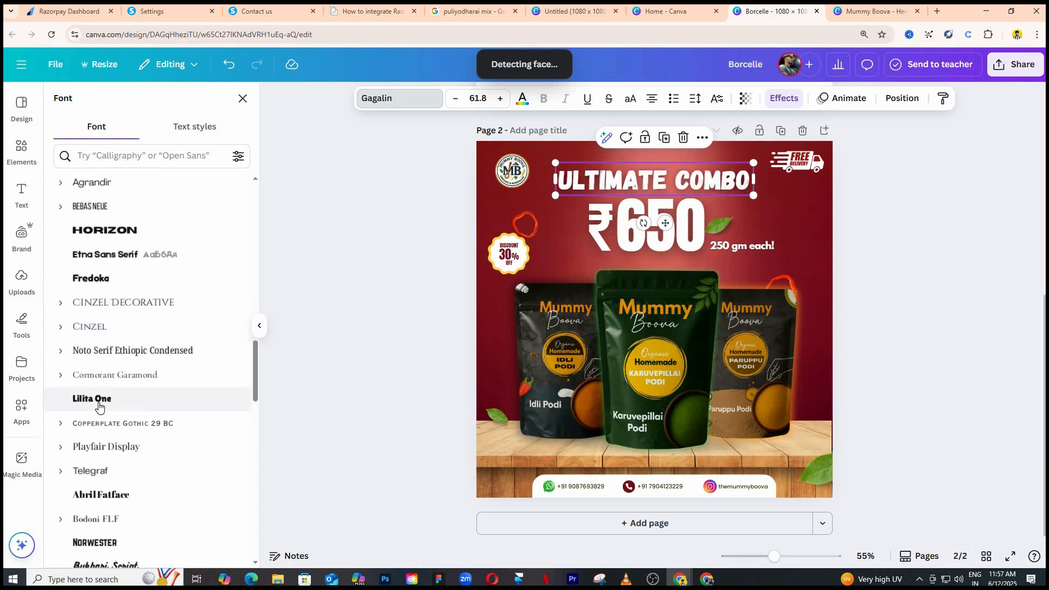
{"action": "left_click", "coordinate": [98, 398]}
{"action": "left_click", "coordinate": [364, 339]}
Try the Ultimate Combo heading in uppercase and switch it back to mixed case.
{"action": "left_click", "coordinate": [738, 180]}
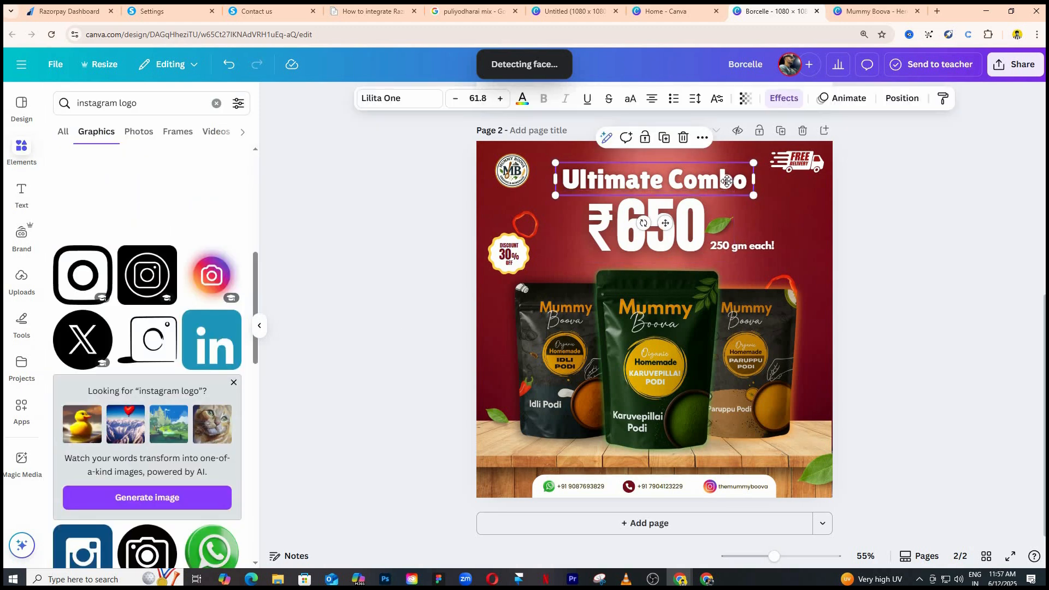
{"action": "left_click", "coordinate": [629, 102]}
{"action": "left_click", "coordinate": [630, 101]}
{"action": "left_click", "coordinate": [416, 192]}
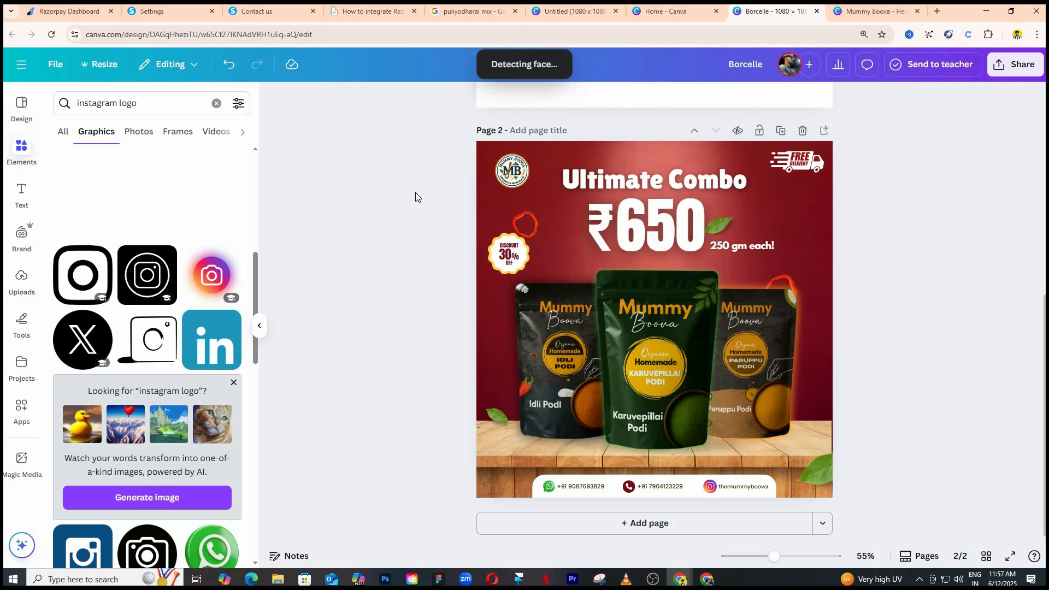
Try the Impact font on the heading, and set it to Brick Sans instead.
{"action": "left_click", "coordinate": [387, 100]}
{"action": "scroll", "coordinate": [64, 347], "scroll_direction": "down", "scroll_amount": 12}
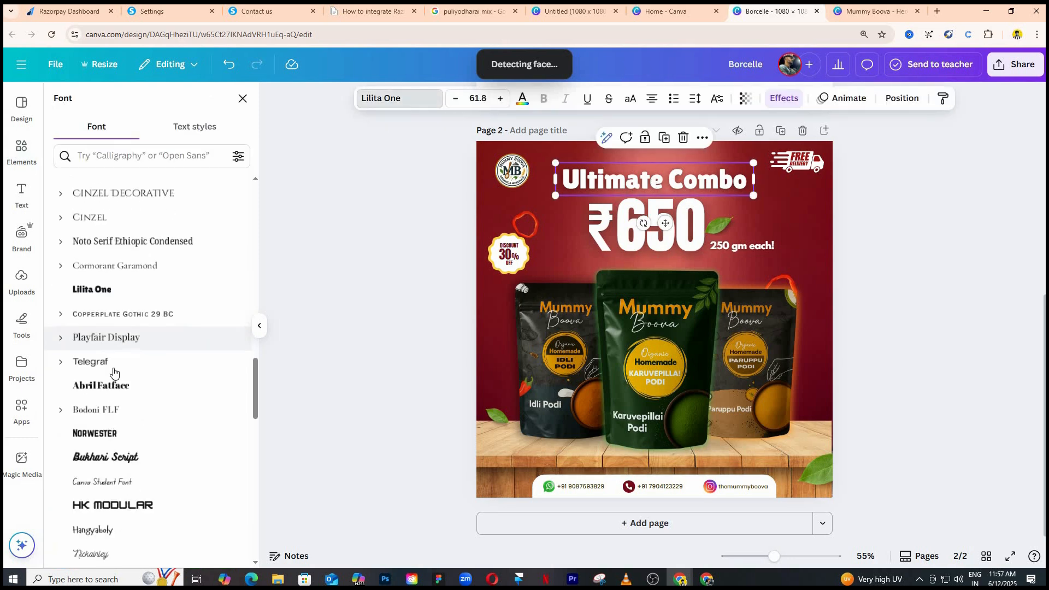
{"action": "left_click", "coordinate": [89, 433]}
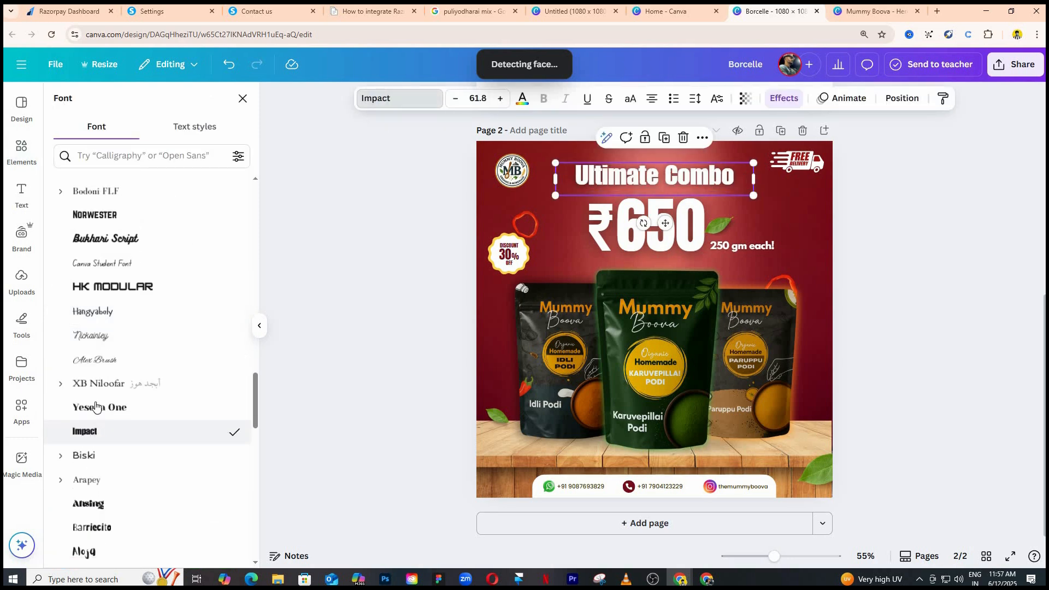
{"action": "scroll", "coordinate": [113, 487], "scroll_direction": "down", "scroll_amount": 3}
{"action": "left_click", "coordinate": [114, 490]}
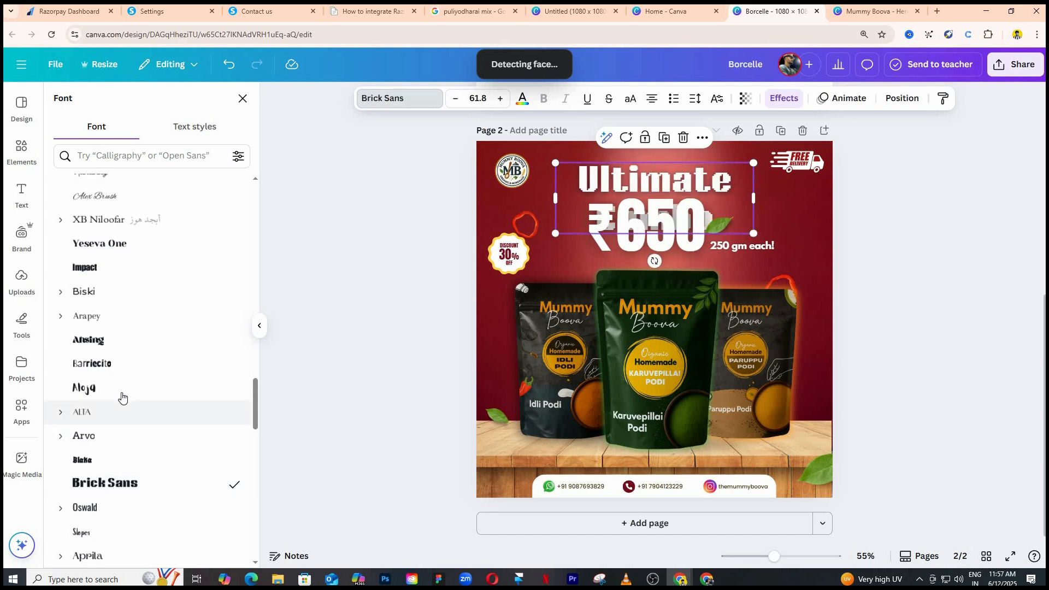
{"action": "scroll", "coordinate": [122, 399], "scroll_direction": "down", "scroll_amount": 1}
Widen the heading onto one line, shrink it to size 49.1 and center it above the price.
{"action": "left_click_drag", "start_coordinate": [754, 198], "coordinate": [853, 197]}
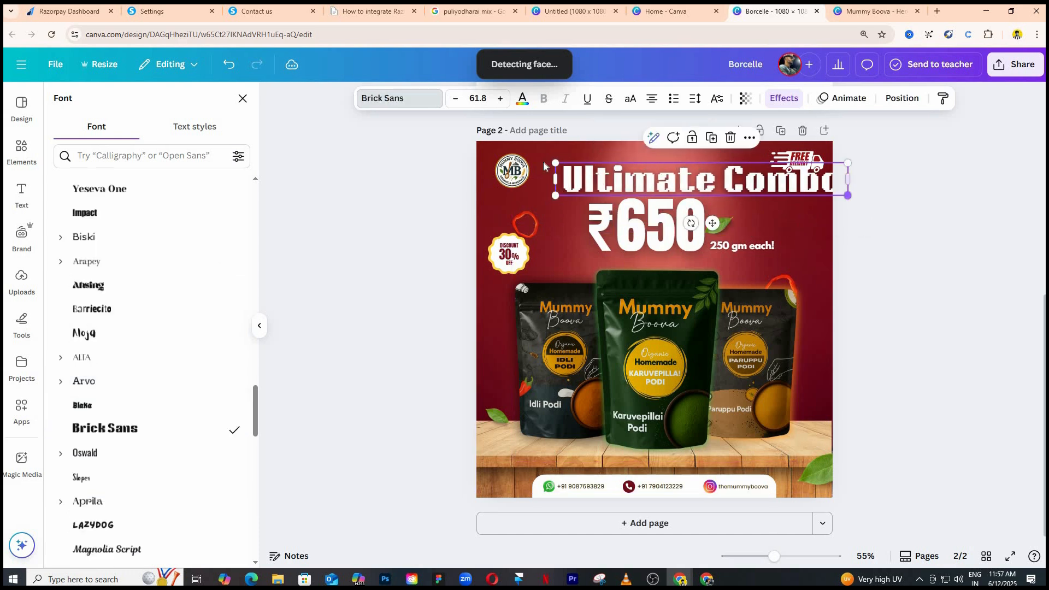
{"action": "left_click_drag", "start_coordinate": [555, 163], "coordinate": [616, 169]}
{"action": "left_click_drag", "start_coordinate": [686, 184], "coordinate": [608, 181]}
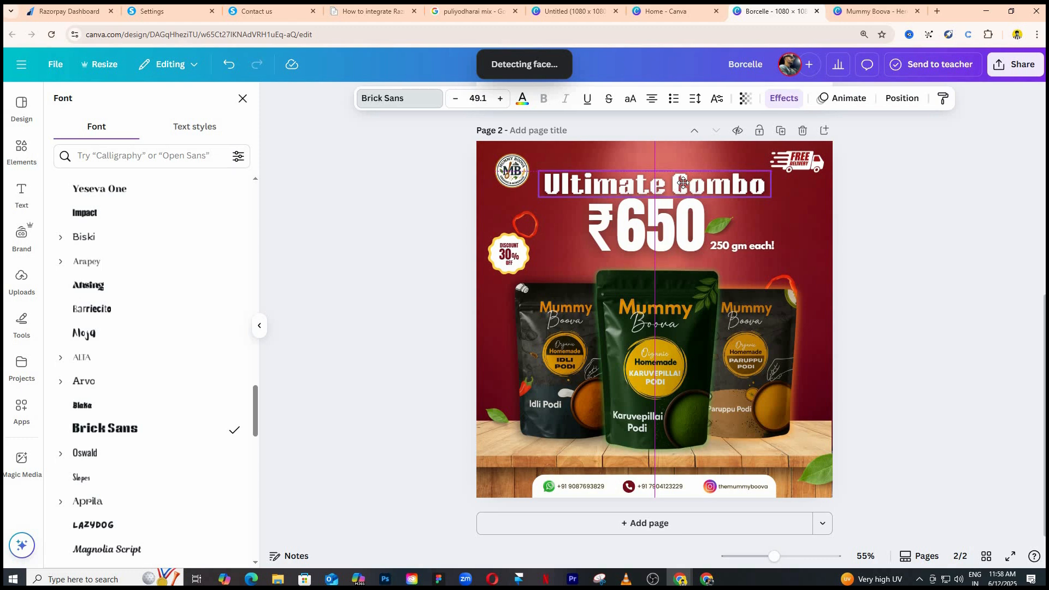
{"action": "left_click", "coordinate": [389, 260]}
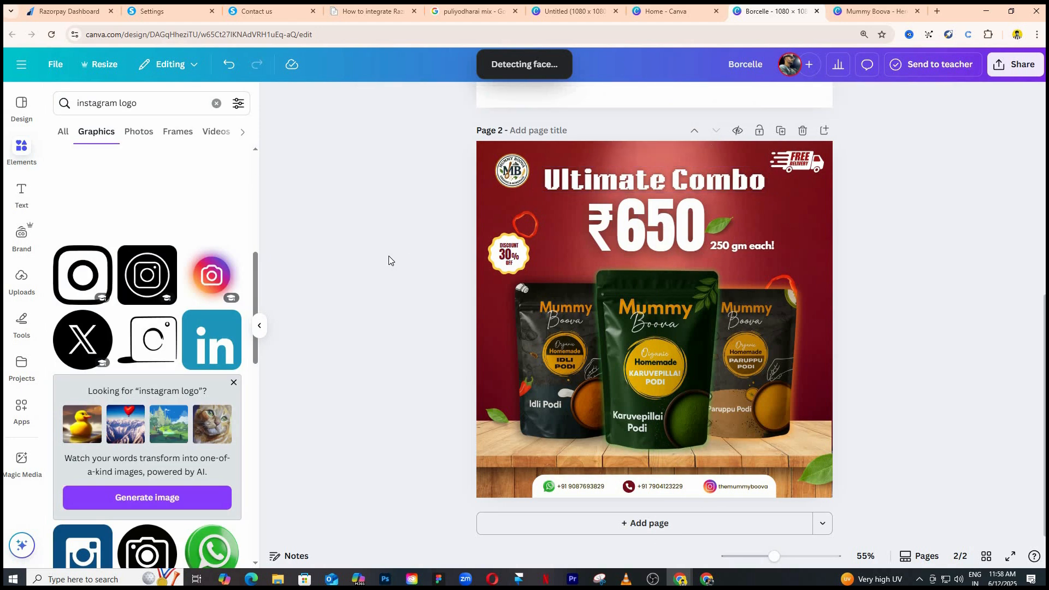
Review the Ultimate Combo, Go Green Combo and Protein Combo posters on pages 2 to 4.
{"action": "left_click", "coordinate": [262, 326]}
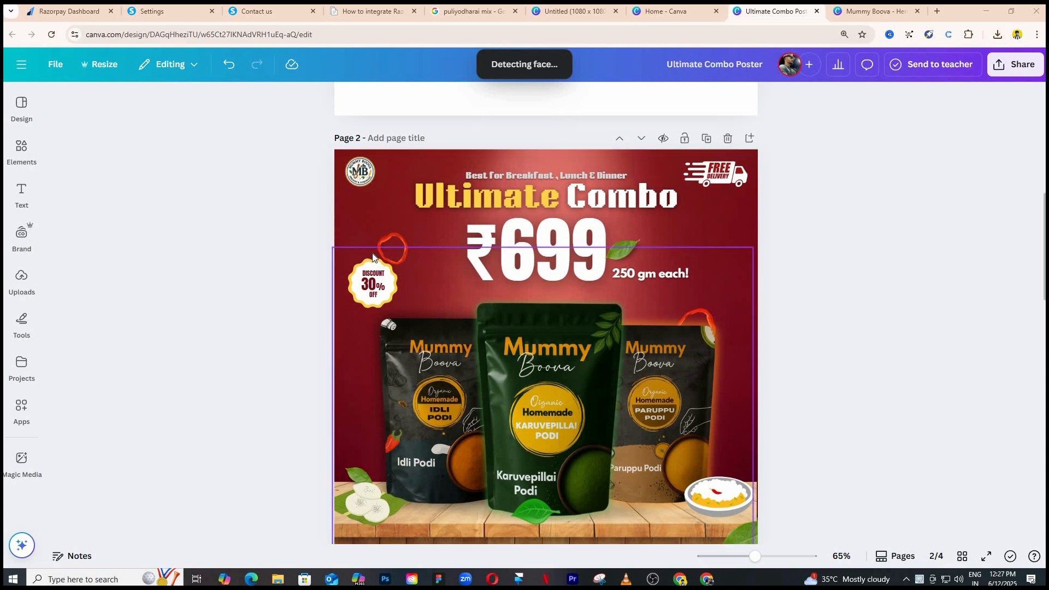
{"action": "scroll", "coordinate": [372, 253], "scroll_direction": "up", "scroll_amount": 1}
{"action": "scroll", "coordinate": [373, 254], "scroll_direction": "down", "scroll_amount": 2}
{"action": "scroll", "coordinate": [273, 240], "scroll_direction": "up", "scroll_amount": 1}
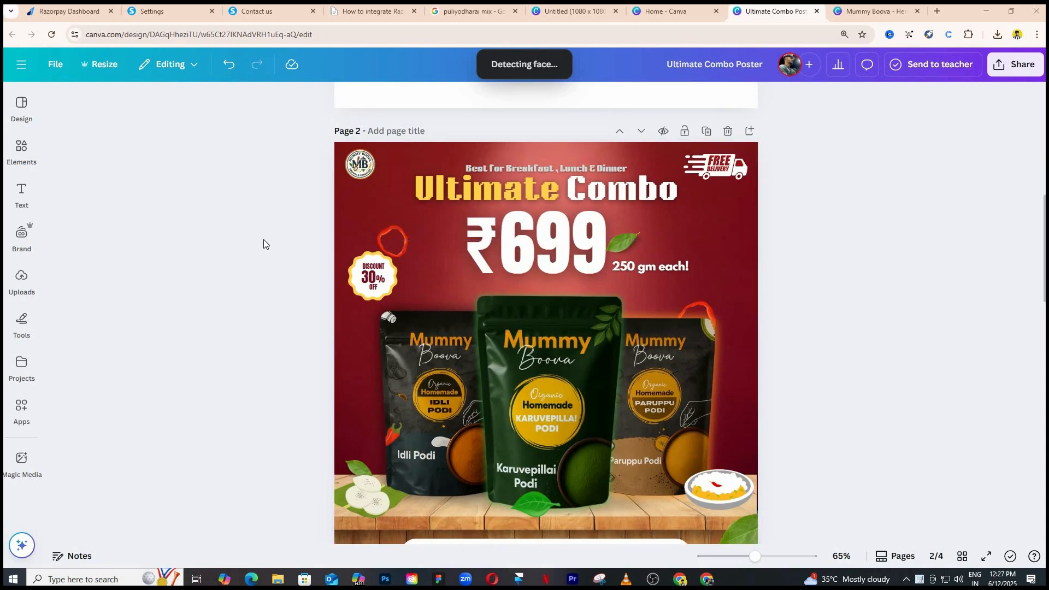
{"action": "scroll", "coordinate": [263, 241], "scroll_direction": "down", "scroll_amount": 1}
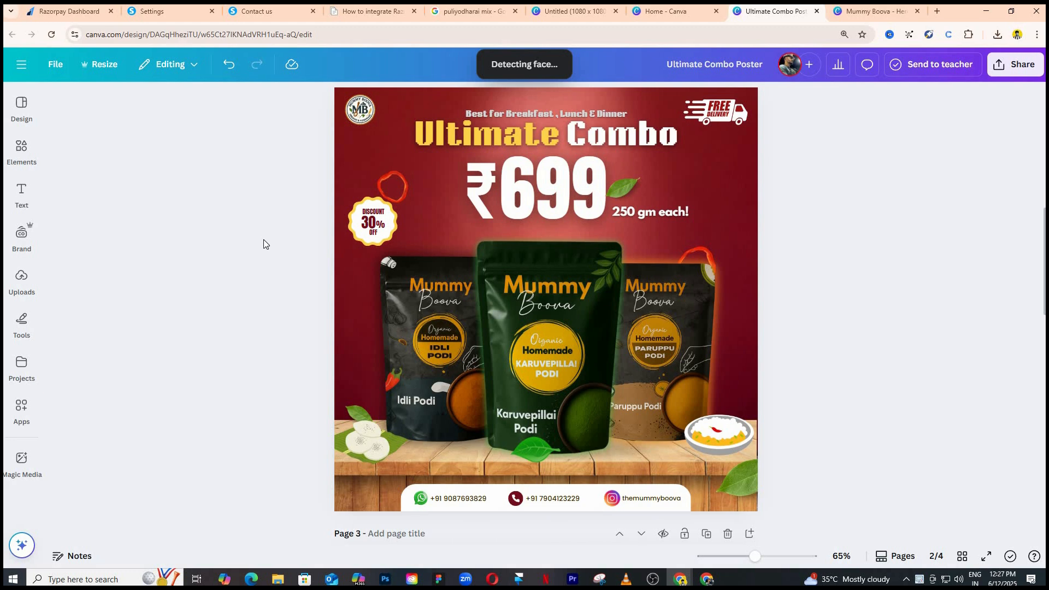
{"action": "scroll", "coordinate": [263, 240], "scroll_direction": "down", "scroll_amount": 5}
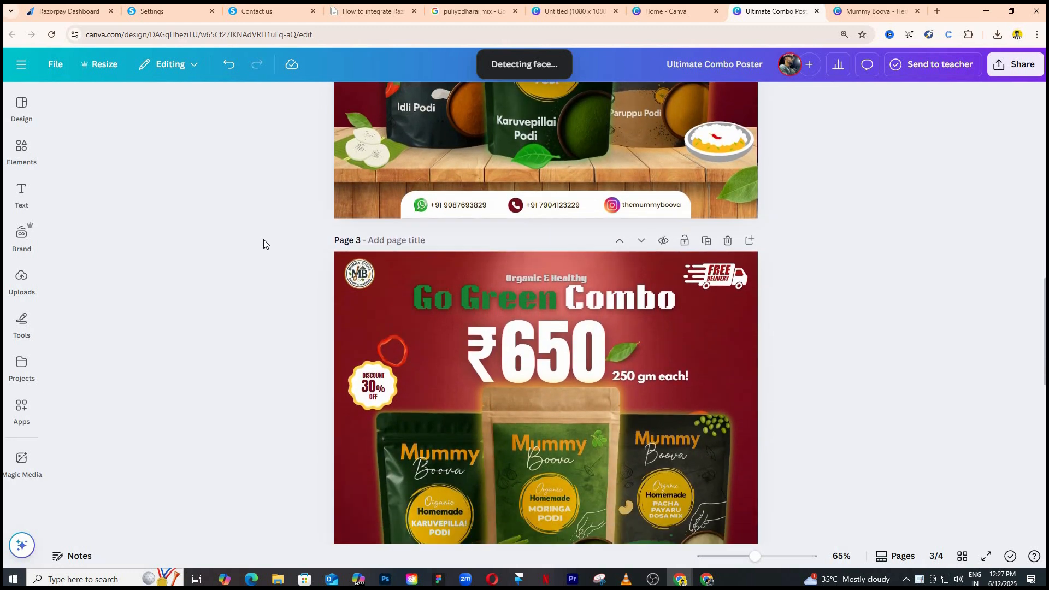
{"action": "scroll", "coordinate": [264, 240], "scroll_direction": "down", "scroll_amount": 3}
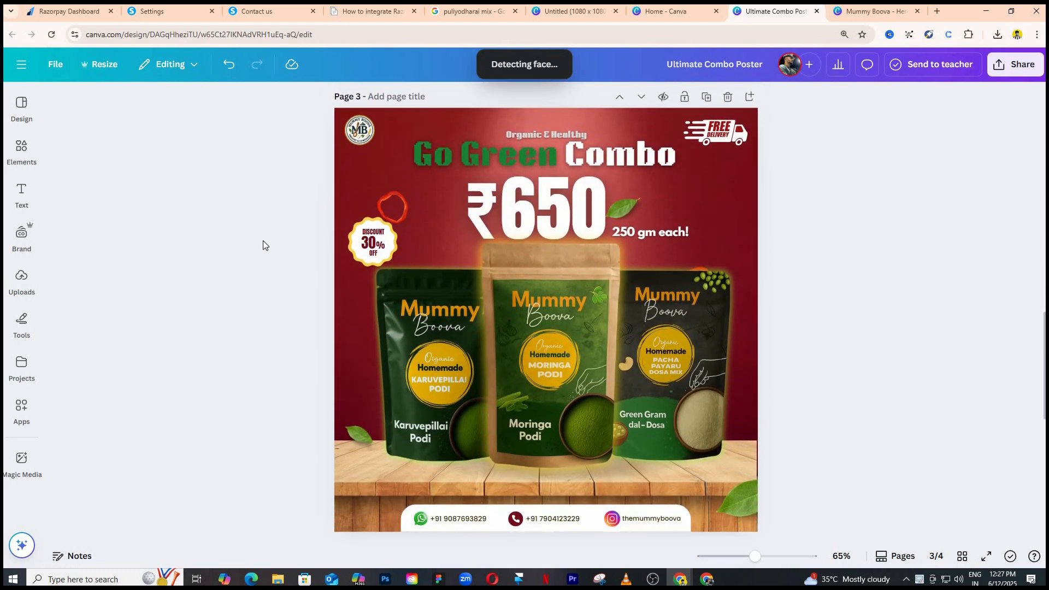
{"action": "scroll", "coordinate": [263, 255], "scroll_direction": "down", "scroll_amount": 7}
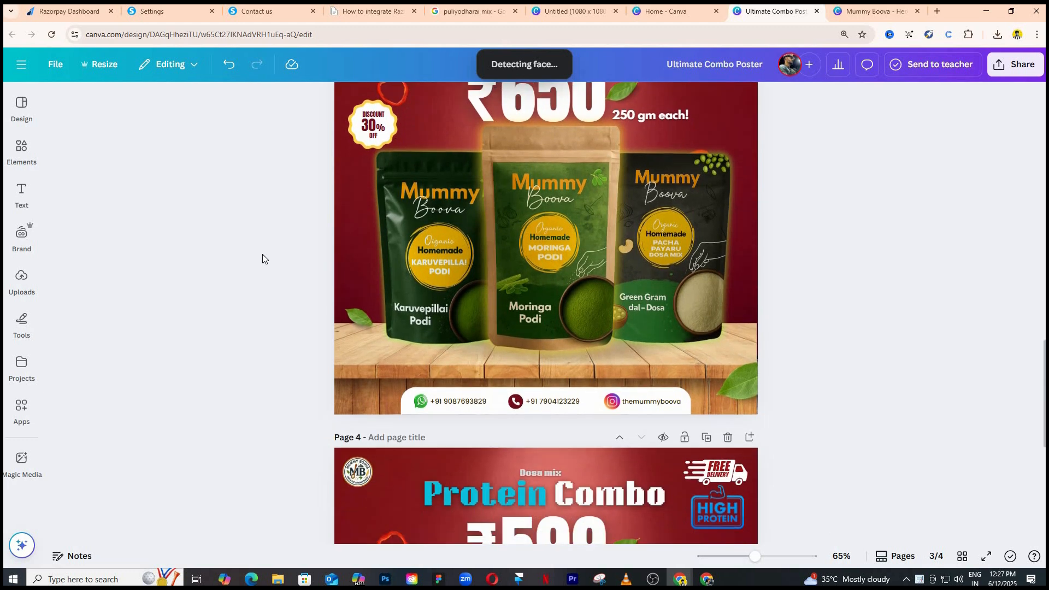
{"action": "scroll", "coordinate": [262, 254], "scroll_direction": "down", "scroll_amount": 2}
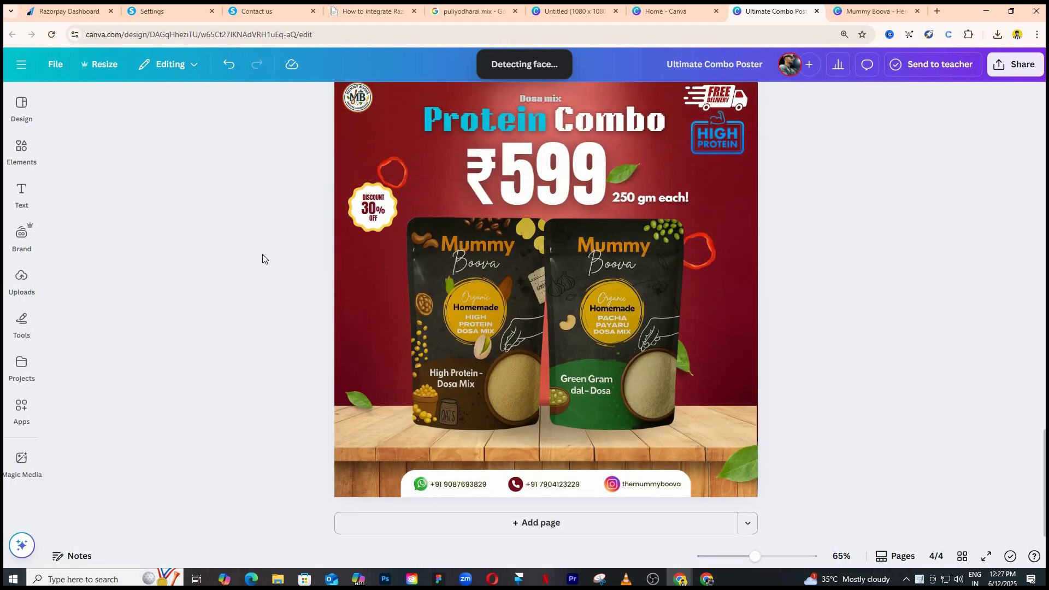
{"action": "scroll", "coordinate": [262, 254], "scroll_direction": "down", "scroll_amount": 5}
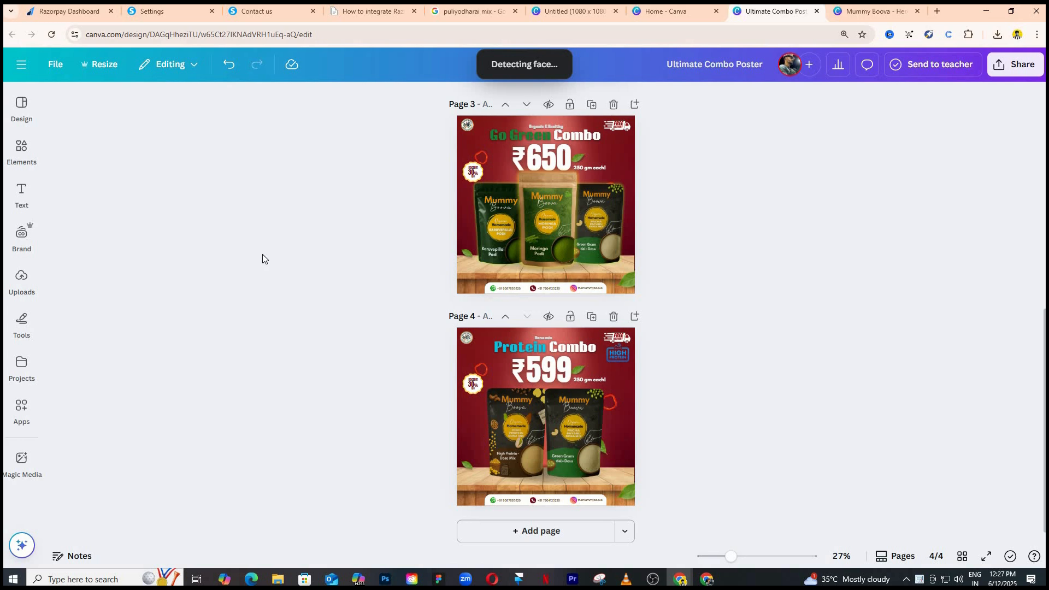
{"action": "scroll", "coordinate": [263, 255], "scroll_direction": "up", "scroll_amount": 1}
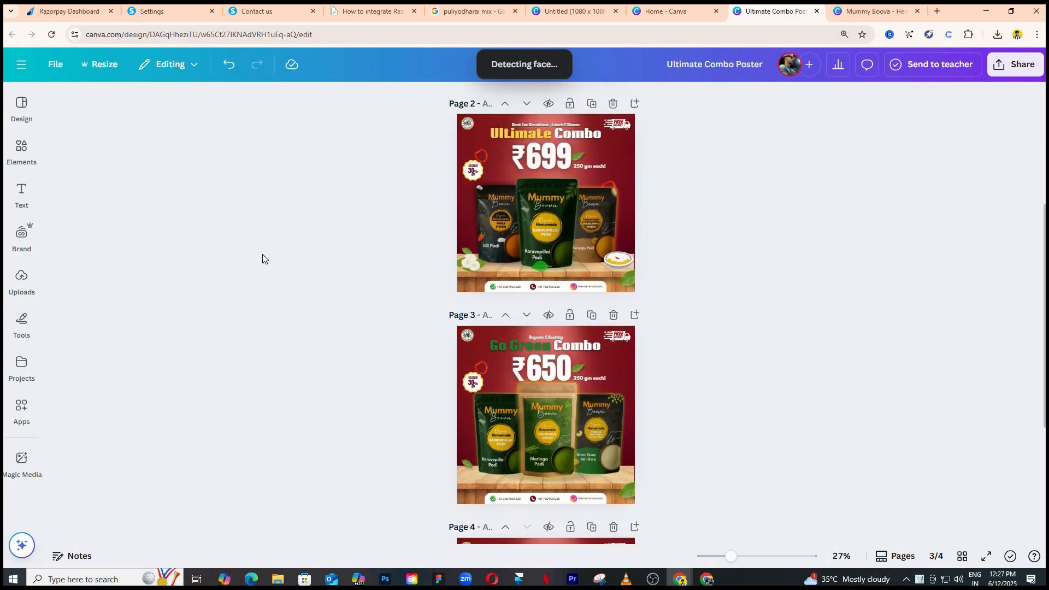
{"action": "scroll", "coordinate": [523, 349], "scroll_direction": "down", "scroll_amount": 3}
{"action": "scroll", "coordinate": [934, 211], "scroll_direction": "up", "scroll_amount": 3}
Download only pages 2 to 4 of the design as PNG images.
{"action": "left_click", "coordinate": [998, 71]}
{"action": "left_click", "coordinate": [831, 323]}
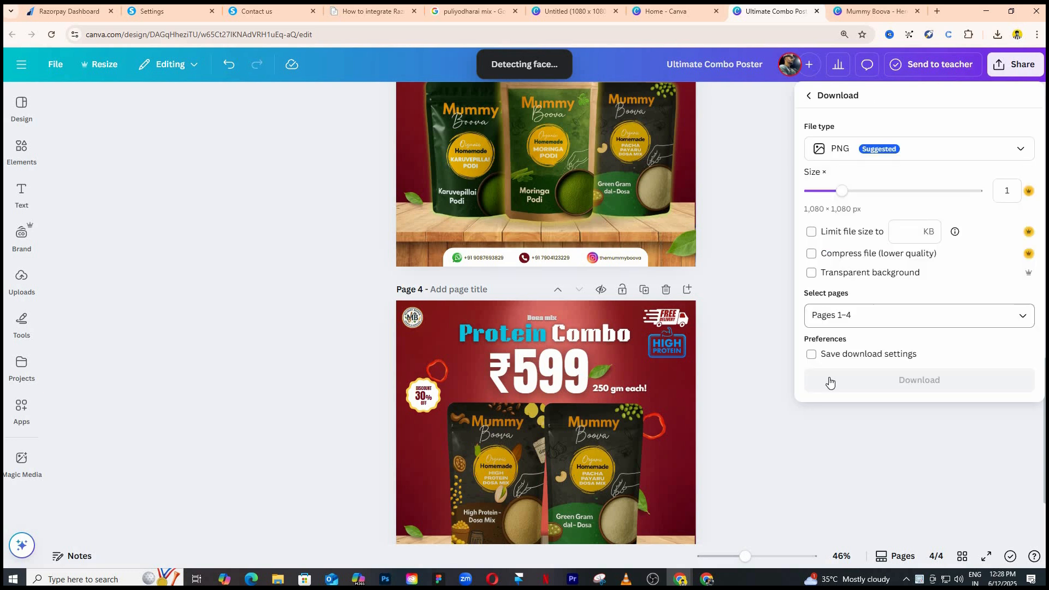
{"action": "left_click", "coordinate": [822, 402]}
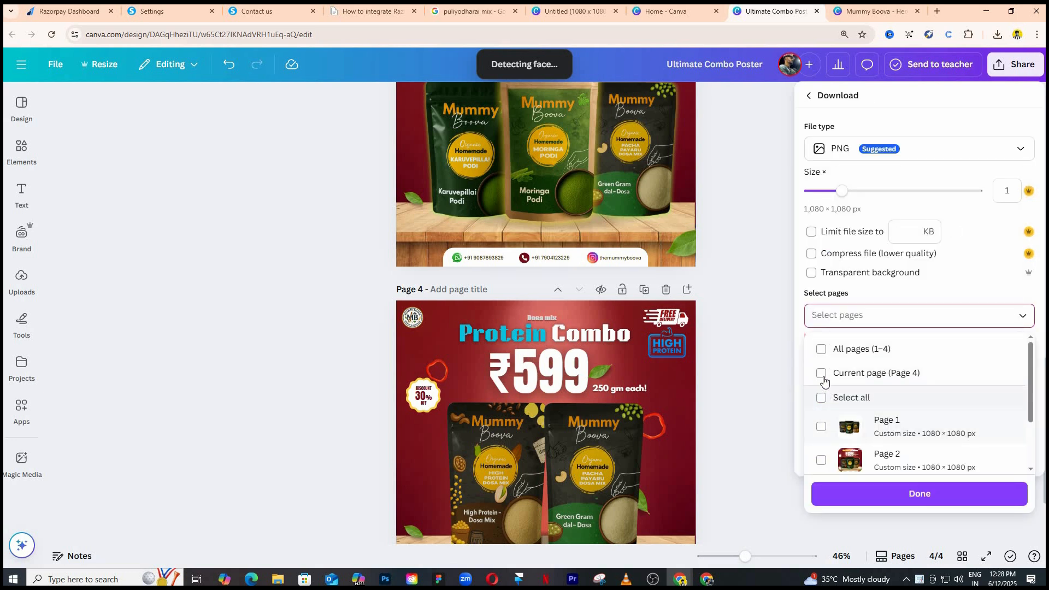
{"action": "scroll", "coordinate": [825, 377], "scroll_direction": "down", "scroll_amount": 2}
{"action": "left_click", "coordinate": [822, 385]}
{"action": "left_click", "coordinate": [882, 415]}
{"action": "left_click", "coordinate": [881, 449]}
{"action": "left_click", "coordinate": [899, 492]}
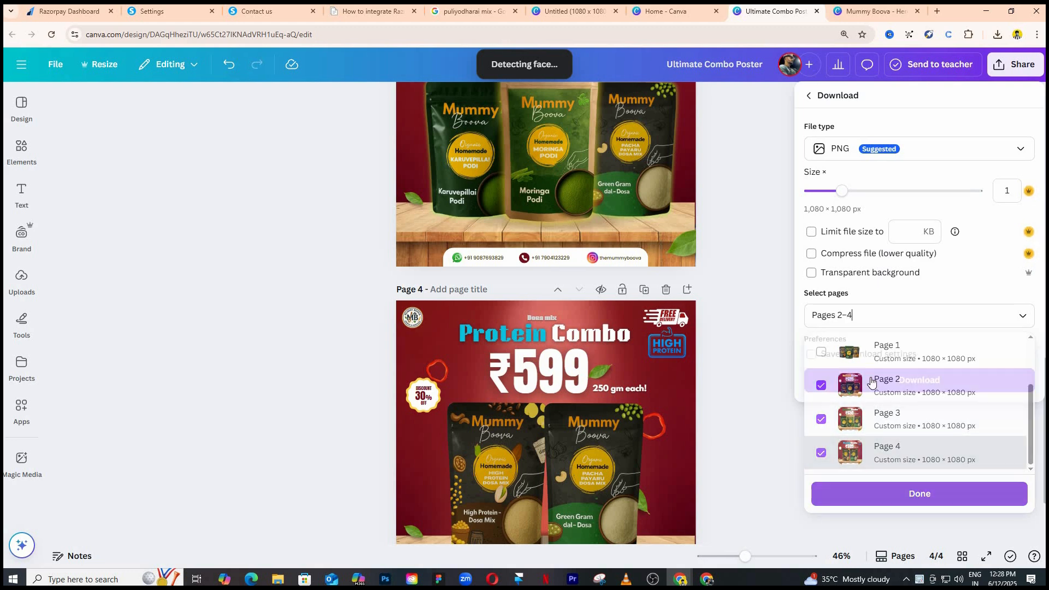
{"action": "left_click", "coordinate": [867, 376]}
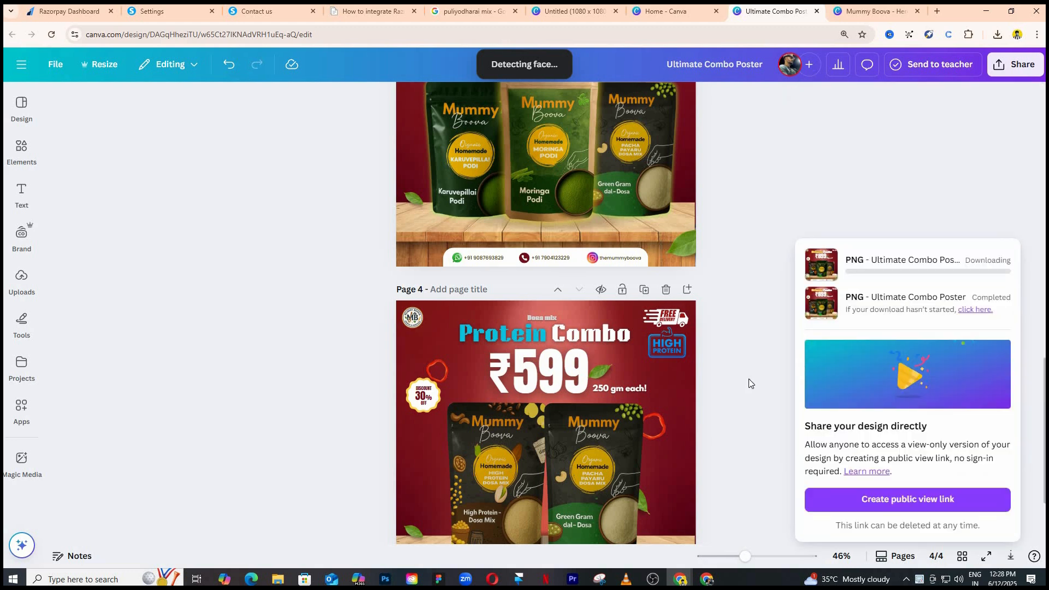